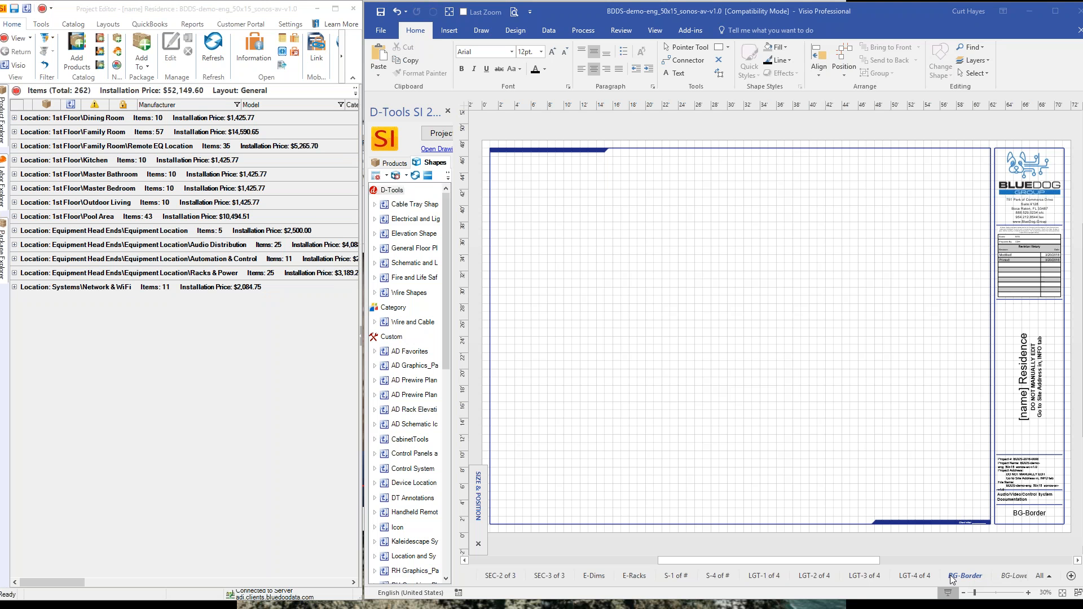
- Look over the BG-Lower Lvl and BG-Main Lvl background pages, and open the LINE-ML page
{"action": "left_click", "coordinate": [1010, 578]}
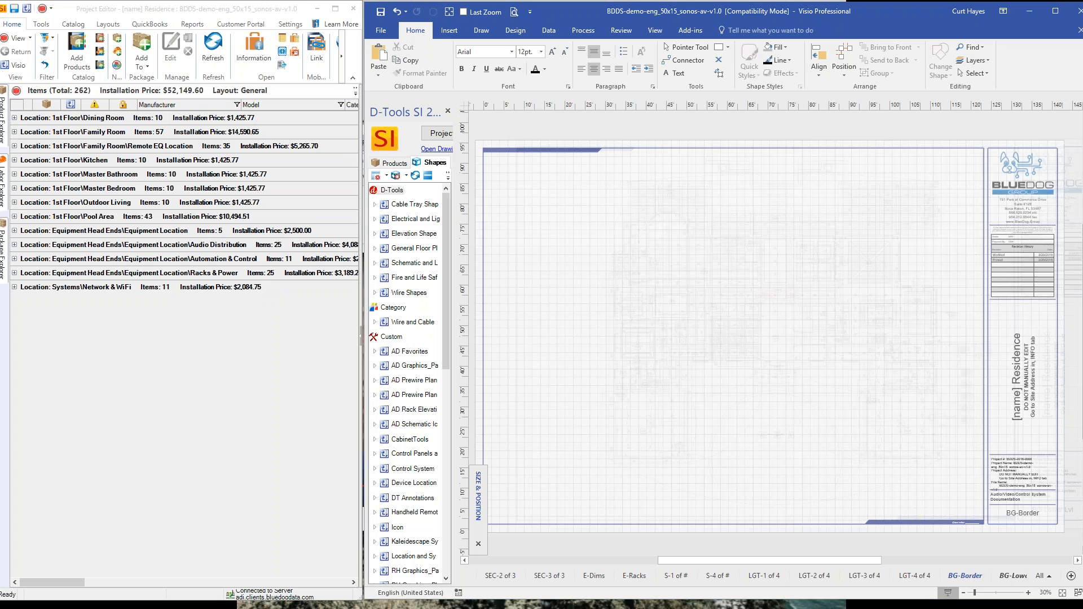
{"action": "left_click", "coordinate": [1021, 576]}
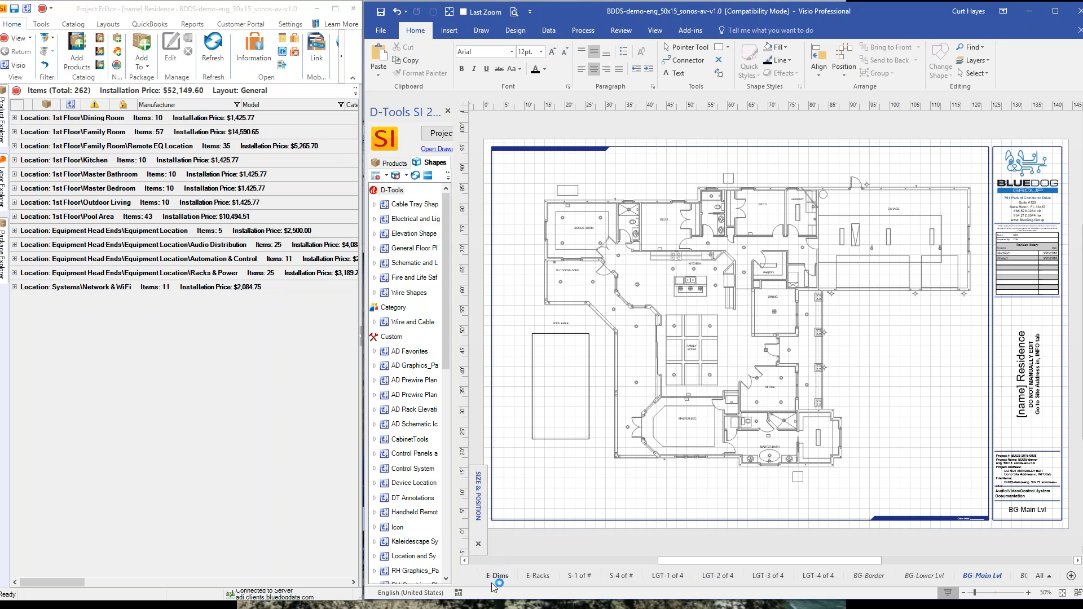
{"action": "mouse_move", "coordinate": [774, 563]}
{"action": "left_mouse_down"}
{"action": "mouse_move", "coordinate": [746, 563]}
{"action": "mouse_move", "coordinate": [774, 564]}
{"action": "left_mouse_up"}
{"action": "left_click", "coordinate": [537, 575]}
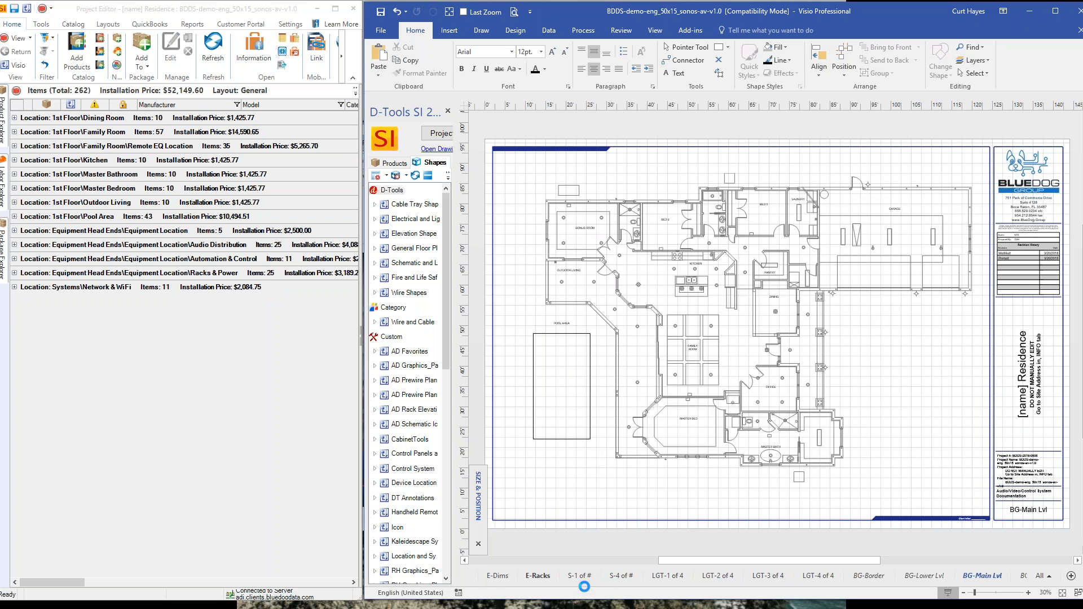
{"action": "left_click", "coordinate": [1049, 576]}
{"action": "left_click", "coordinate": [1024, 329]}
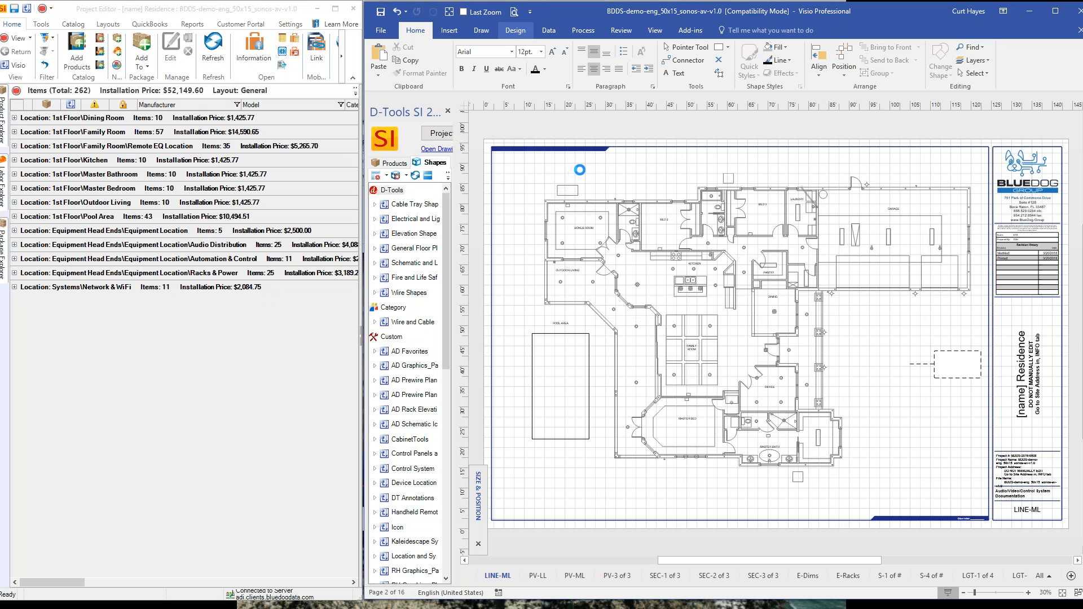
- Check which background page is assigned to LINE-ML in its page properties, leaving the settings as they are
{"action": "left_click", "coordinate": [517, 31]}
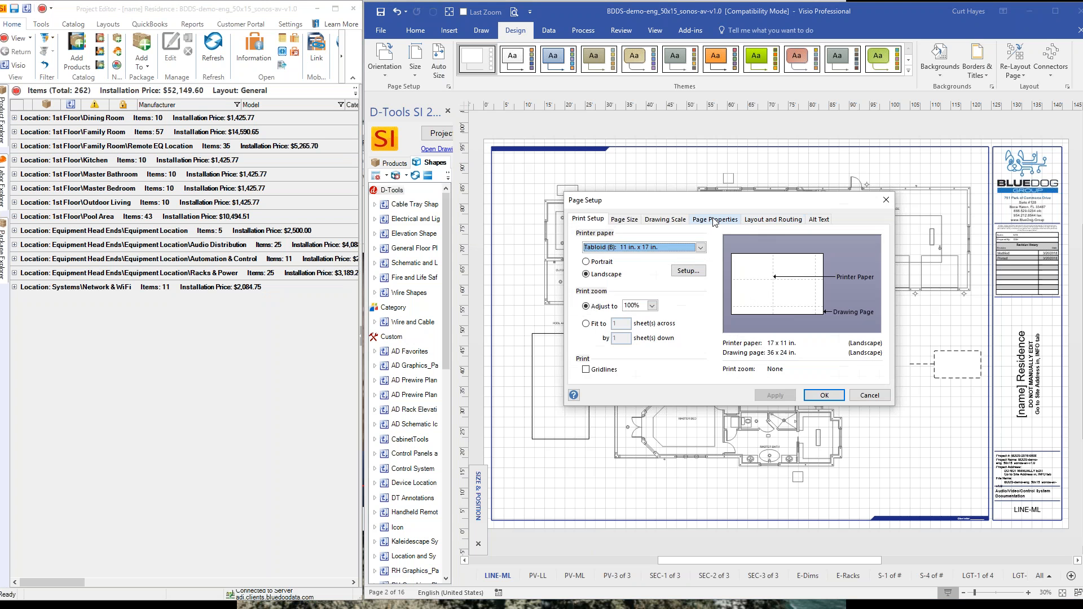
{"action": "left_click", "coordinate": [714, 221]}
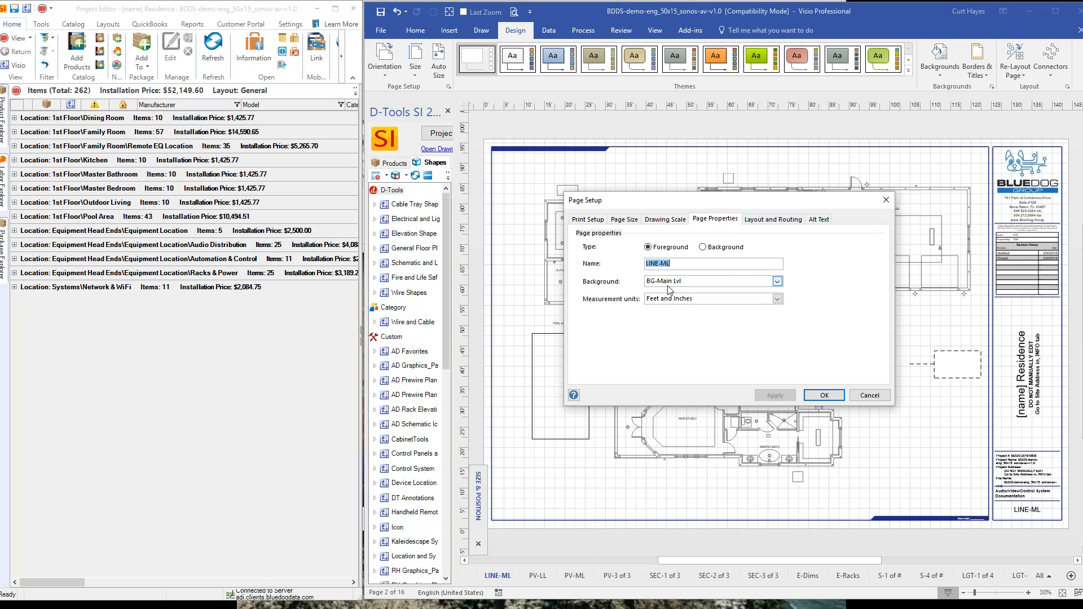
{"action": "left_click", "coordinate": [869, 396]}
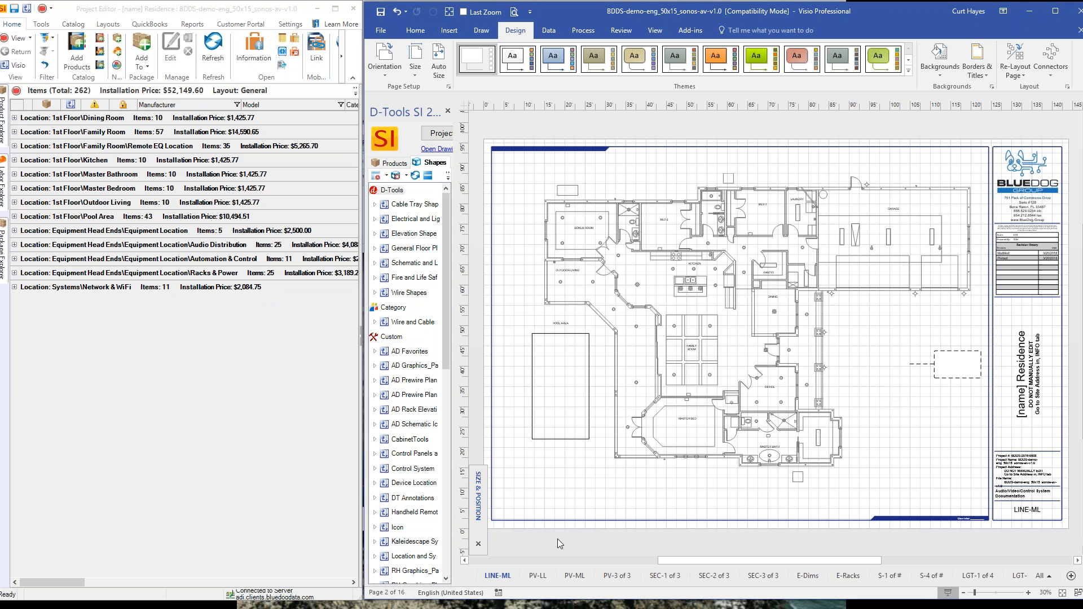
- View the PV-LL and PV-ML plan pages and return to the LINE-ML page
{"action": "left_click", "coordinate": [536, 576]}
{"action": "left_click", "coordinate": [575, 576]}
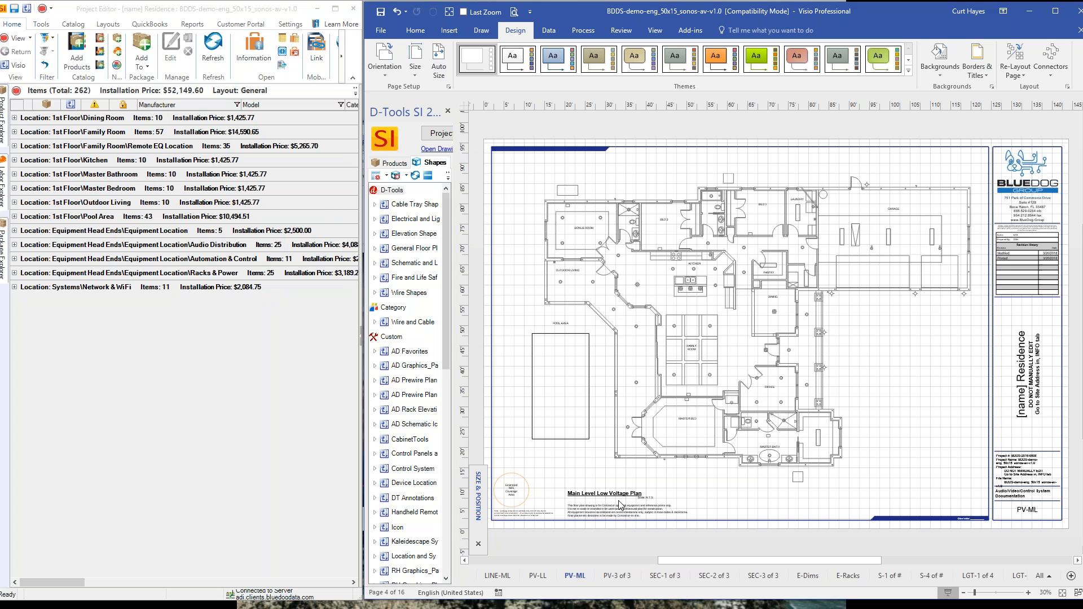
{"action": "left_click", "coordinate": [505, 577]}
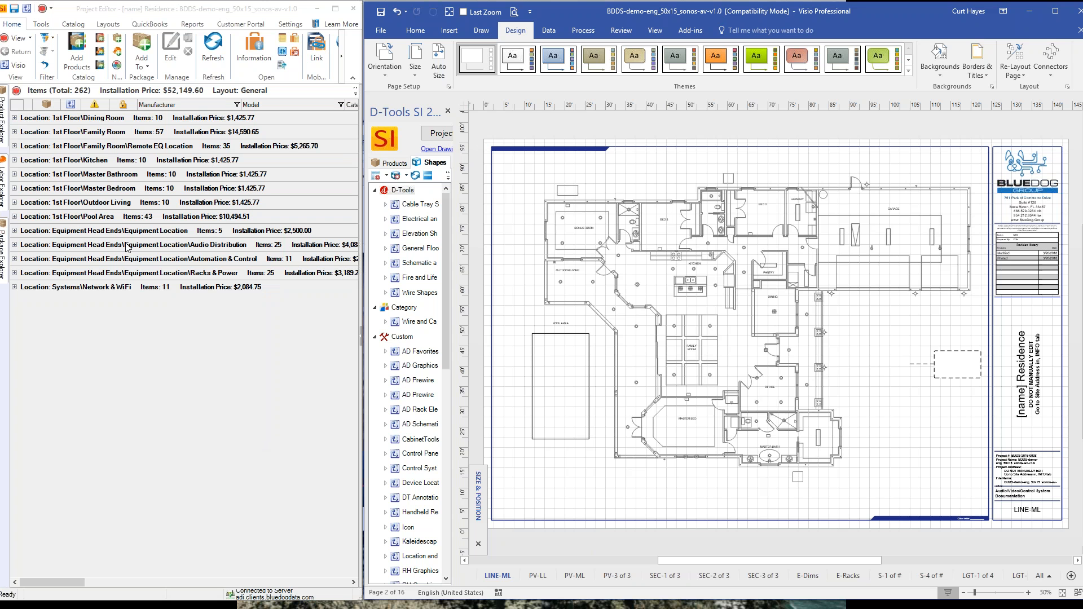
- Place both in-ceiling speakers from the Dining Room's non-package items on the LINE-ML page, in the blank area beside the dining room
{"action": "left_click", "coordinate": [14, 118]}
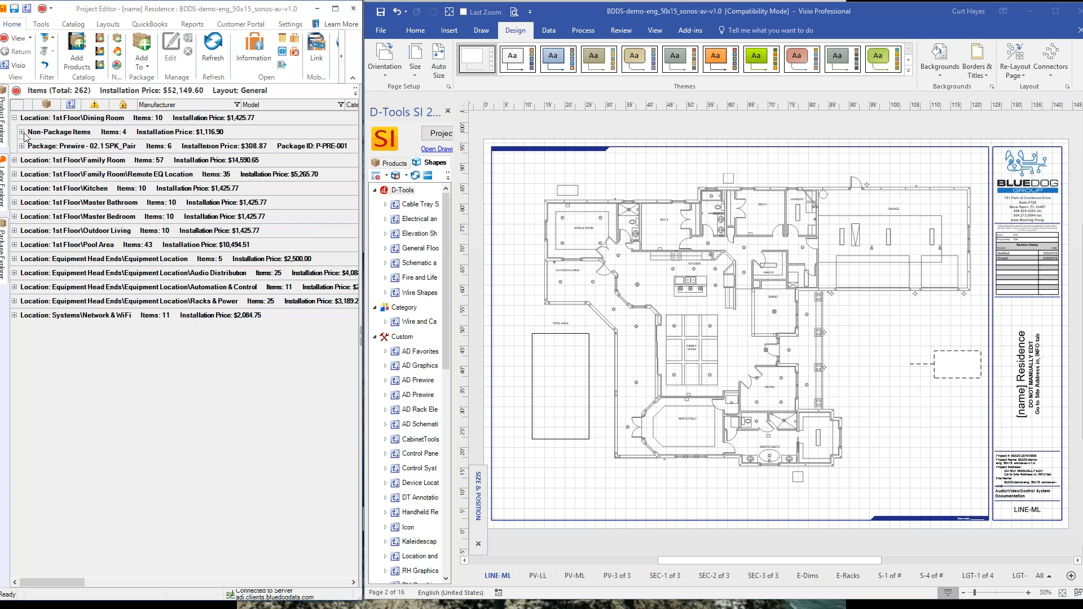
{"action": "left_click", "coordinate": [22, 132]}
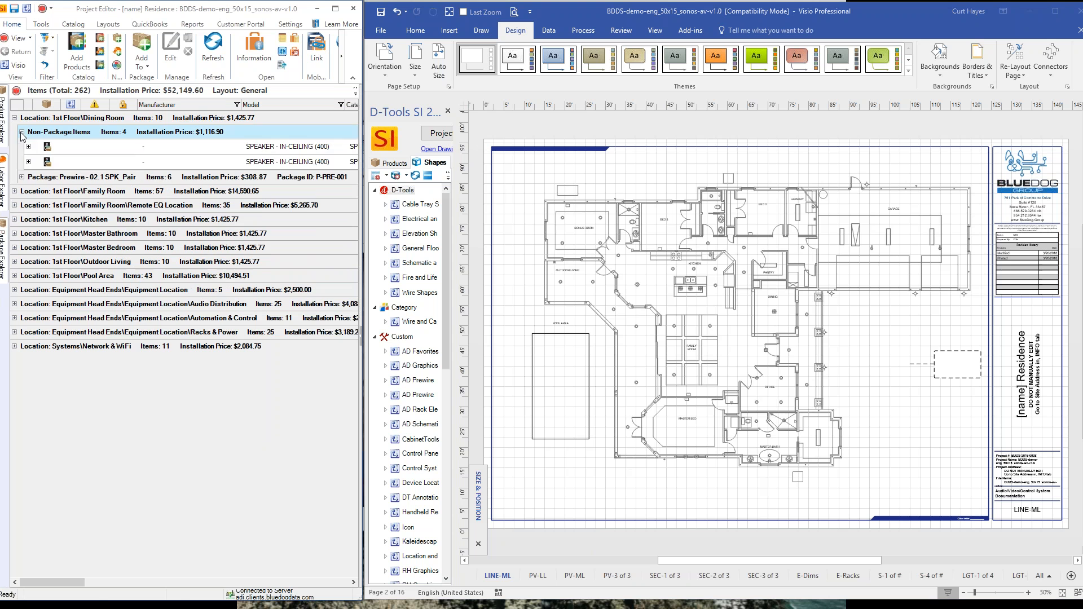
{"action": "left_click", "coordinate": [288, 148]}
{"action": "left_click", "coordinate": [284, 162], "text": "shift"}
{"action": "left_click_drag", "start_coordinate": [295, 149], "coordinate": [868, 327]}
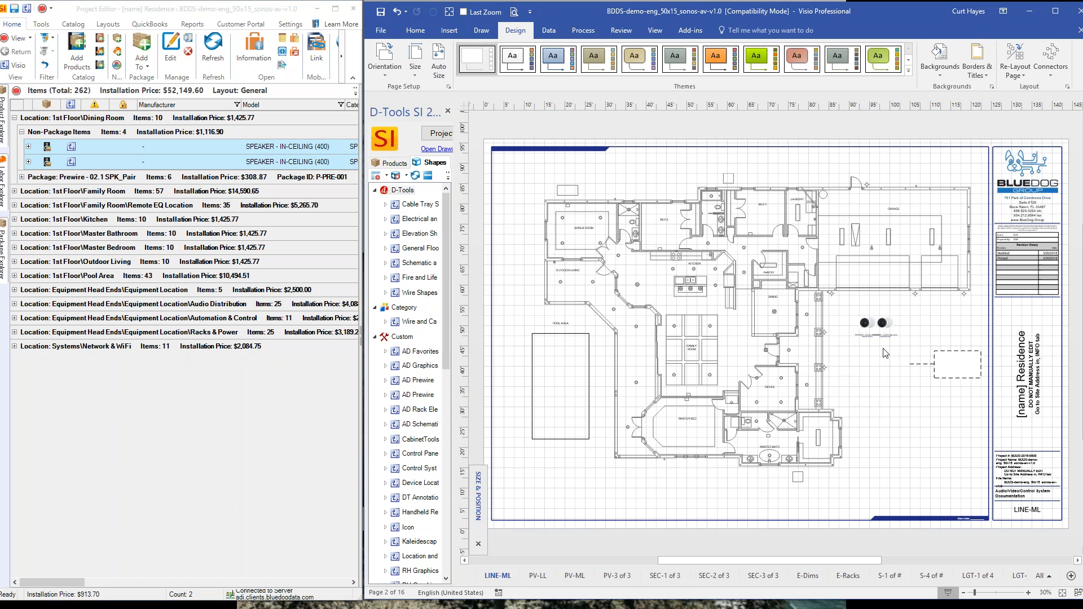
- Hide the text block of the second dining room speaker, DIN-SPK-005
{"action": "scroll", "coordinate": [887, 335], "scroll_direction": "up", "scroll_amount": 2}
{"action": "scroll", "coordinate": [887, 335], "scroll_direction": "up", "scroll_amount": 2}
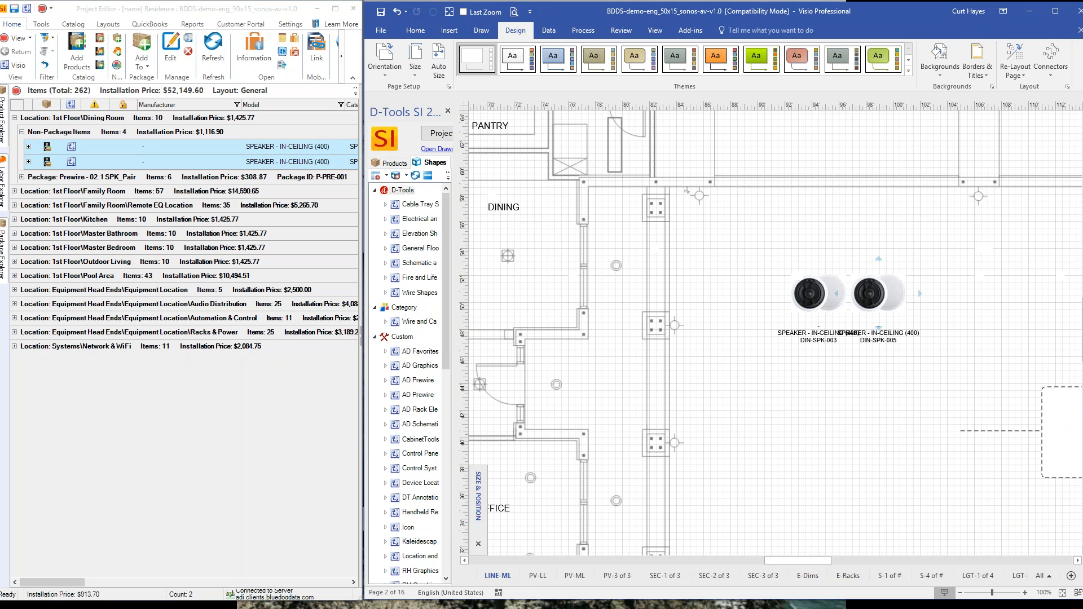
{"action": "right_click", "coordinate": [889, 334]}
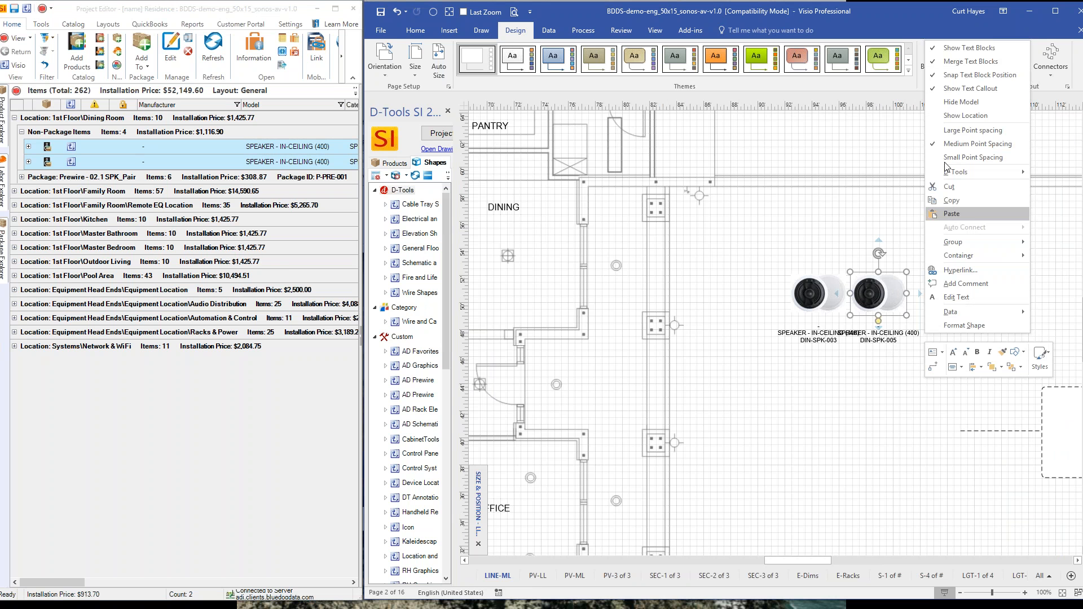
{"action": "left_click", "coordinate": [969, 48]}
{"action": "key", "text": "ctrl+z"}
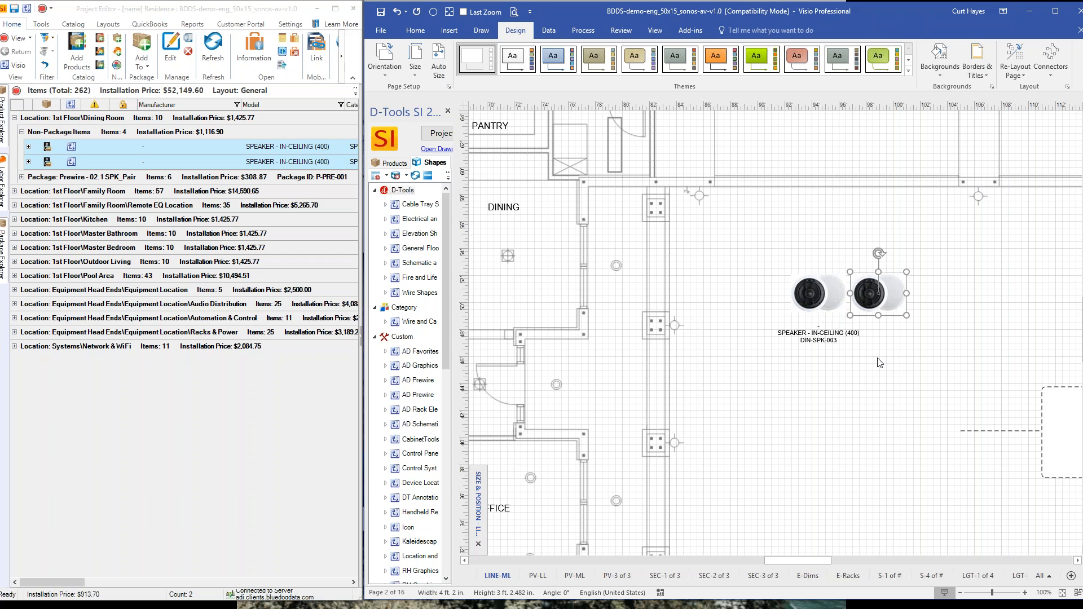
{"action": "left_click", "coordinate": [898, 337]}
- Fit the dashed callout box around the two speakers at about 11 ft 9 in wide, and run its leader line into the dining room
{"action": "scroll", "coordinate": [903, 347], "scroll_direction": "down", "scroll_amount": 1}
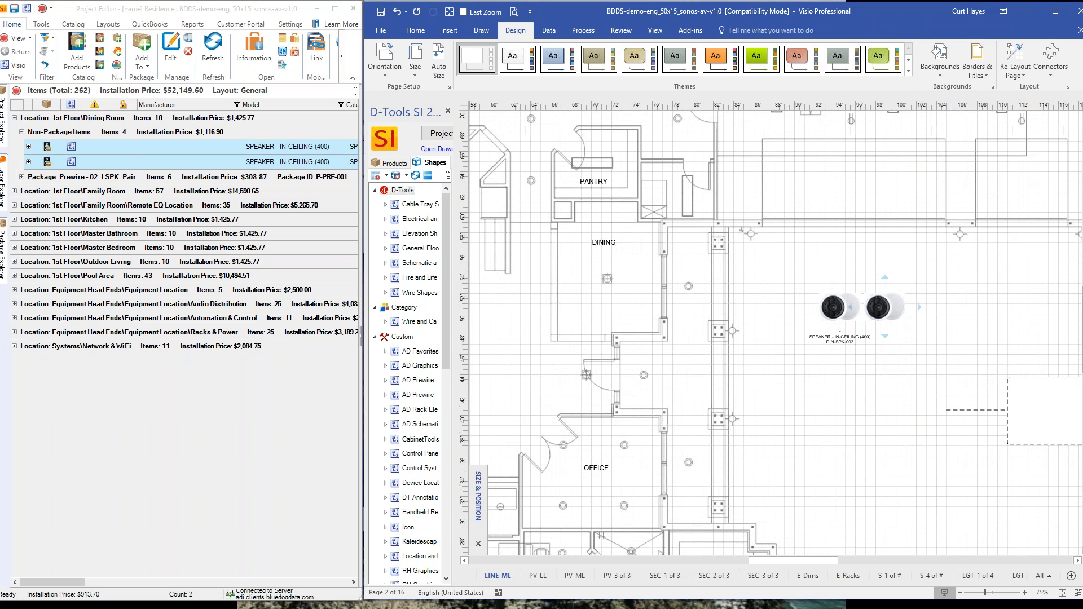
{"action": "scroll", "coordinate": [920, 353], "scroll_direction": "down", "scroll_amount": 1}
{"action": "left_click_drag", "start_coordinate": [1009, 373], "coordinate": [823, 286]}
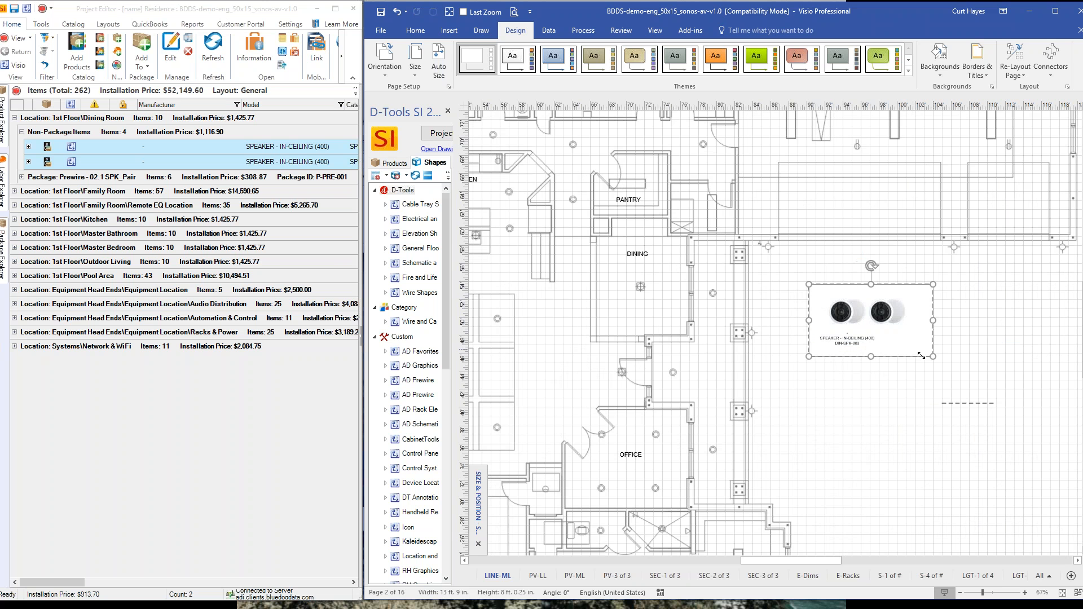
{"action": "left_click_drag", "start_coordinate": [932, 319], "coordinate": [915, 320]}
{"action": "left_click_drag", "start_coordinate": [965, 404], "coordinate": [667, 276]}
{"action": "key", "text": "Escape"}
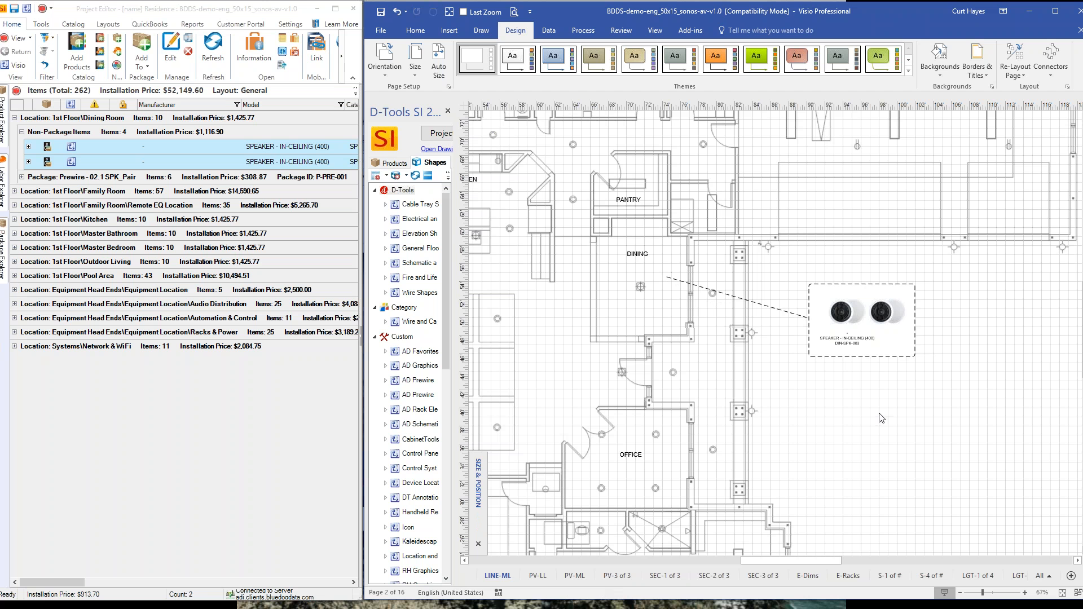
- Place the Family Room's C4-SR260RSK, XBR-65X950B, A3-IW-1K, both AXV60-BC and HZ44 items on the page below the dining room callout
{"action": "left_click", "coordinate": [14, 191]}
{"action": "left_click", "coordinate": [22, 205]}
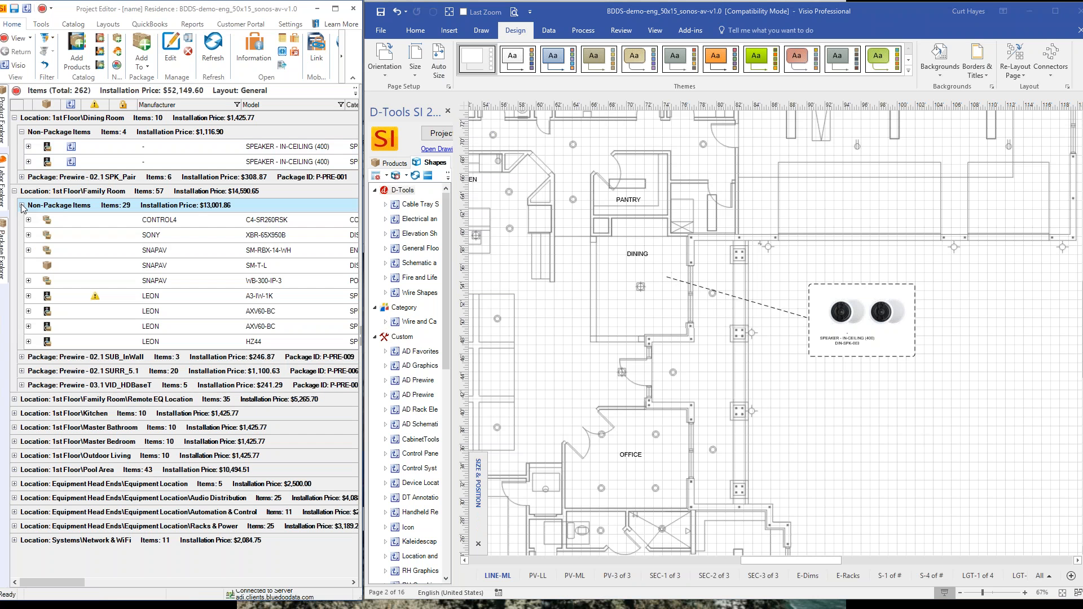
{"action": "left_click_drag", "start_coordinate": [61, 583], "coordinate": [100, 582]}
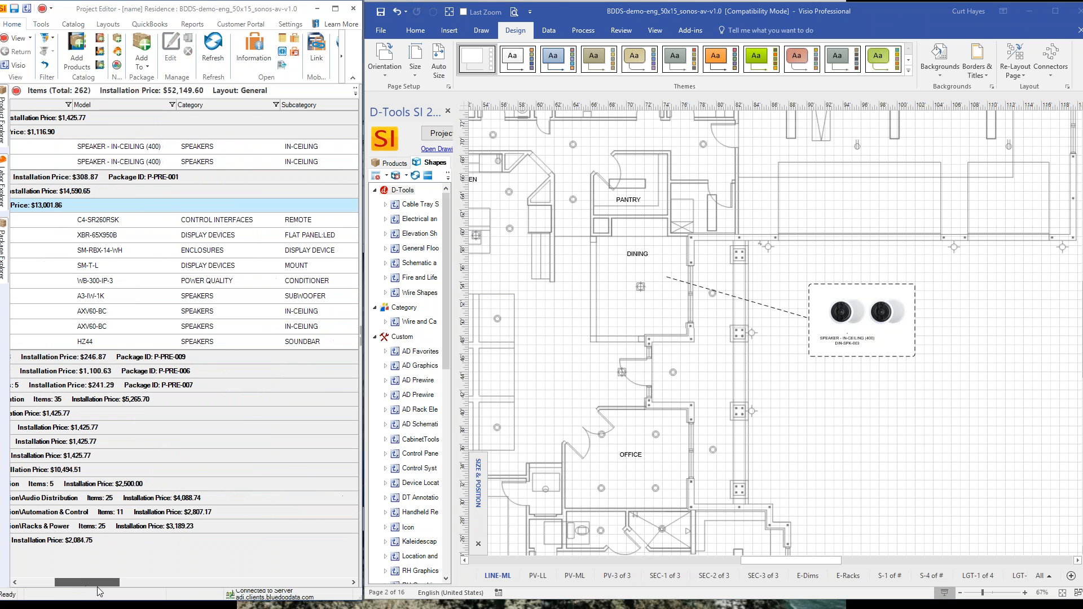
{"action": "left_click", "coordinate": [158, 221]}
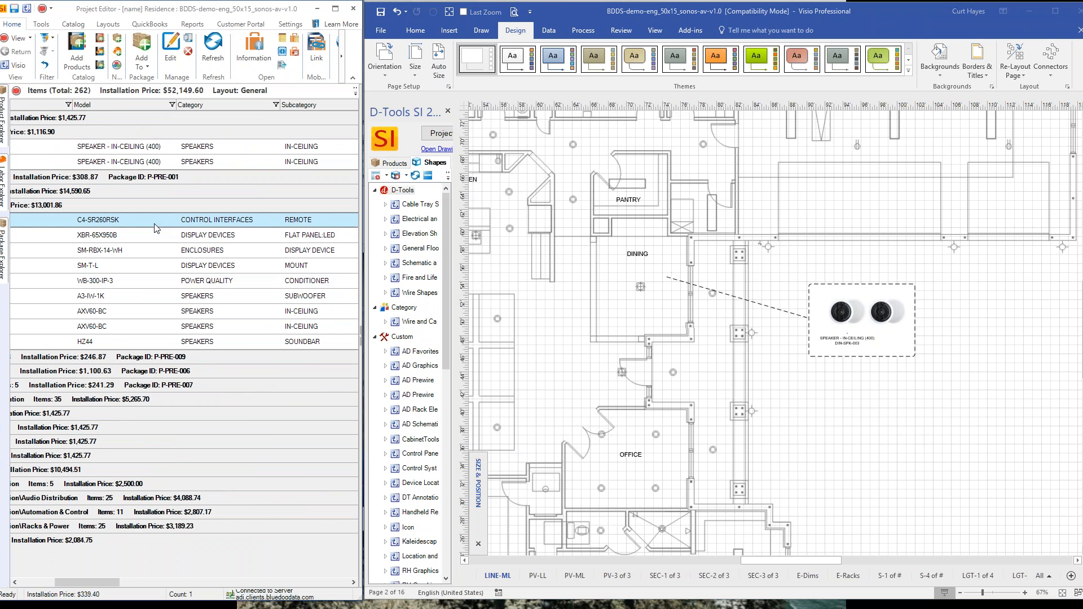
{"action": "left_click", "coordinate": [145, 241], "text": "ctrl"}
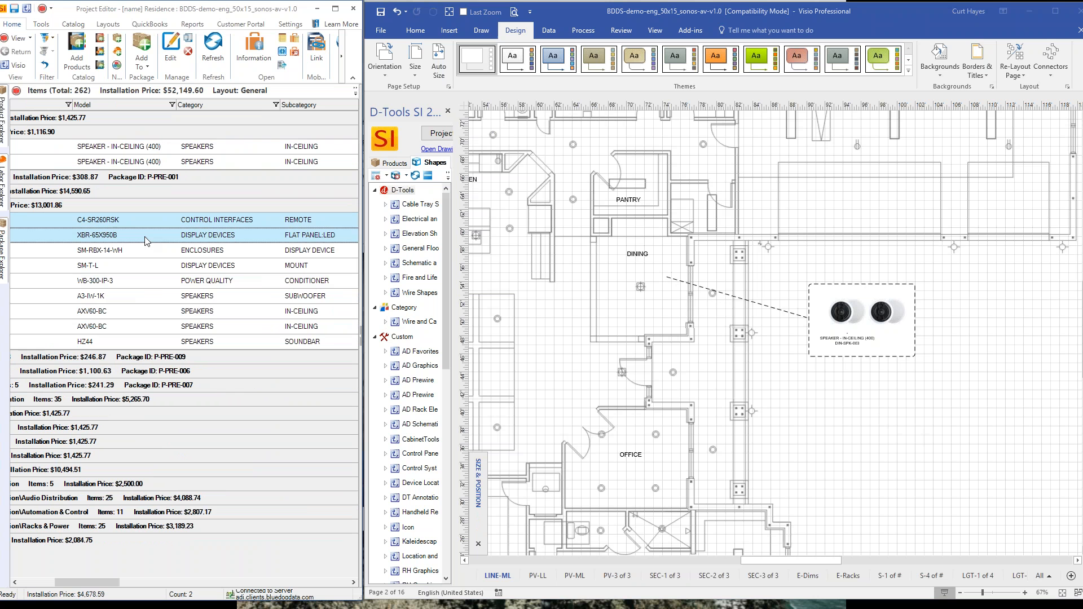
{"action": "left_click", "coordinate": [134, 297], "text": "ctrl"}
{"action": "left_click", "coordinate": [125, 313], "text": "ctrl"}
{"action": "left_click", "coordinate": [124, 329], "text": "ctrl"}
{"action": "left_click", "coordinate": [123, 343], "text": "ctrl"}
{"action": "left_click_drag", "start_coordinate": [125, 300], "coordinate": [252, 435]}
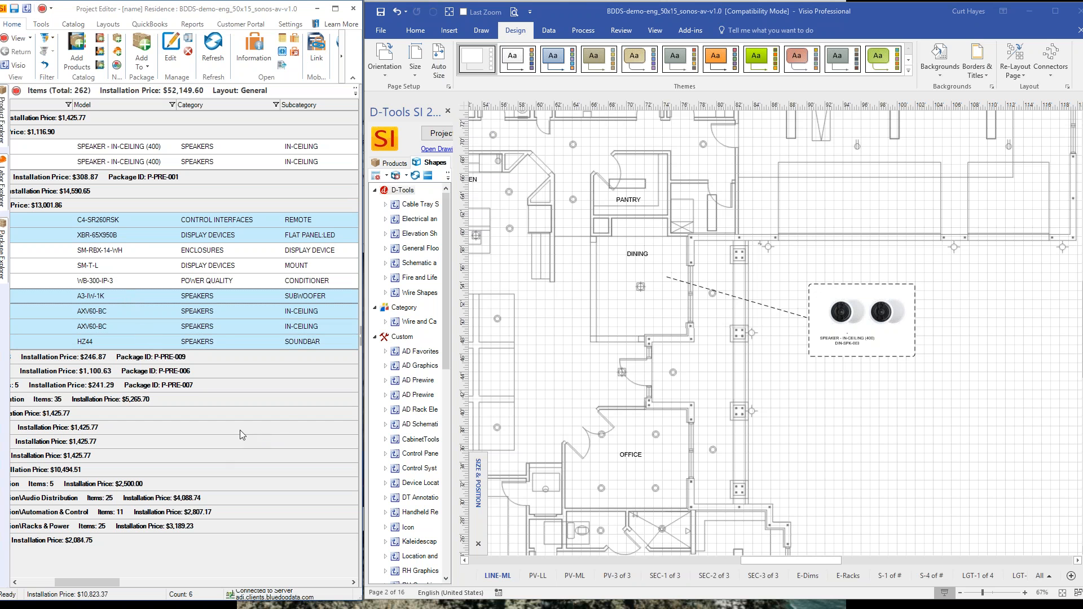
{"action": "mouse_move", "coordinate": [161, 296]}
{"action": "left_mouse_down"}
{"action": "mouse_move", "coordinate": [424, 326]}
{"action": "mouse_move", "coordinate": [872, 437]}
{"action": "left_mouse_up"}
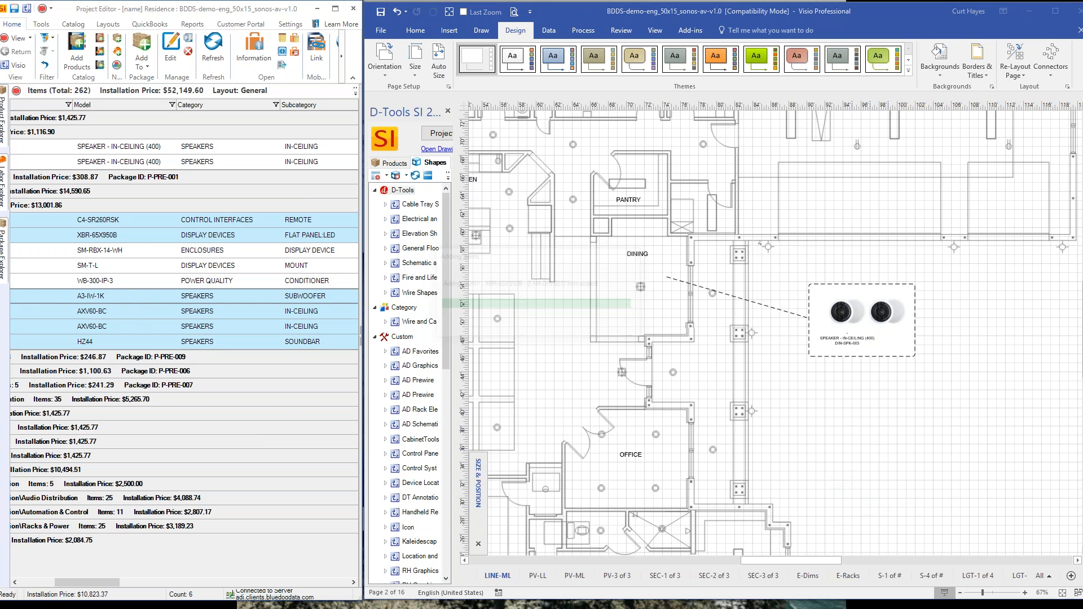
- Position the XBR-65X950B display below the dining room callout, with the HZ44 soundbar directly beneath the display
{"action": "left_click_drag", "start_coordinate": [792, 569], "coordinate": [816, 567]}
{"action": "left_click_drag", "start_coordinate": [903, 437], "coordinate": [658, 443]}
{"action": "left_click", "coordinate": [747, 502]}
{"action": "scroll", "coordinate": [744, 497], "scroll_direction": "down", "scroll_amount": 2}
{"action": "scroll", "coordinate": [729, 452], "scroll_direction": "up", "scroll_amount": 1}
{"action": "left_click_drag", "start_coordinate": [857, 362], "coordinate": [658, 424]}
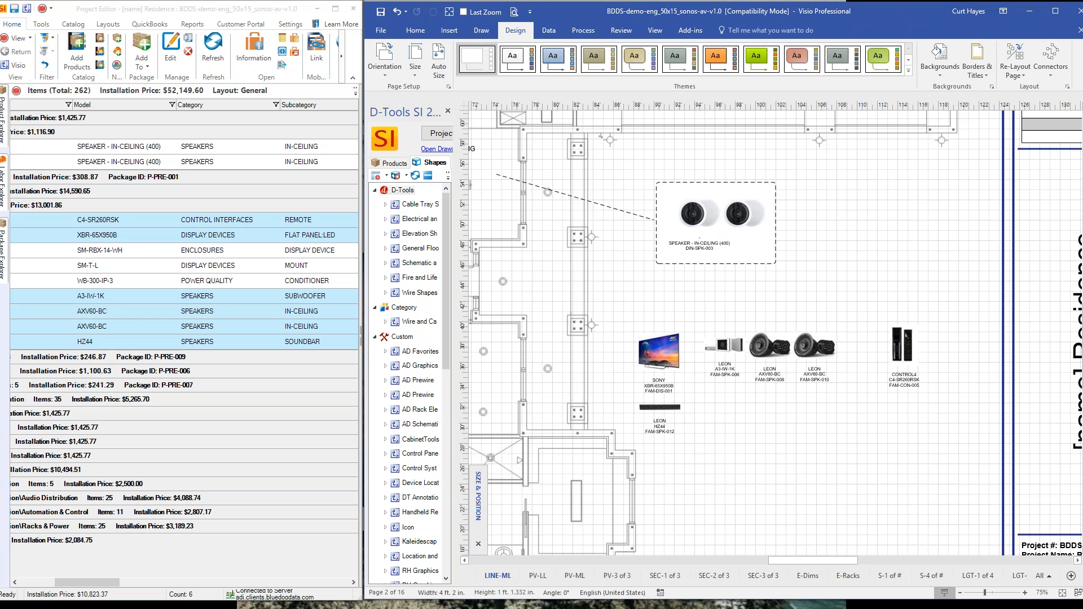
- Line up the A3-IW-1K subwoofer and both AXV60-BC speakers beside the soundbar, and put the C4-SR260RSK remote beside the display
{"action": "left_click_drag", "start_coordinate": [726, 369], "coordinate": [710, 425]}
{"action": "left_click", "coordinate": [790, 349]}
{"action": "left_click", "coordinate": [812, 349], "text": "shift"}
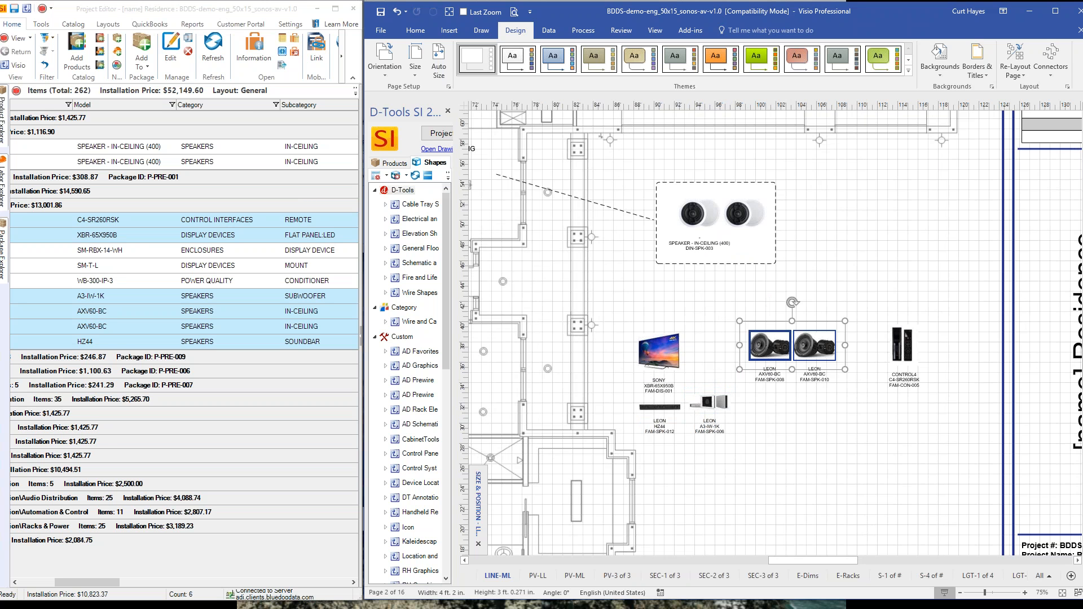
{"action": "left_click_drag", "start_coordinate": [812, 350], "coordinate": [803, 409]}
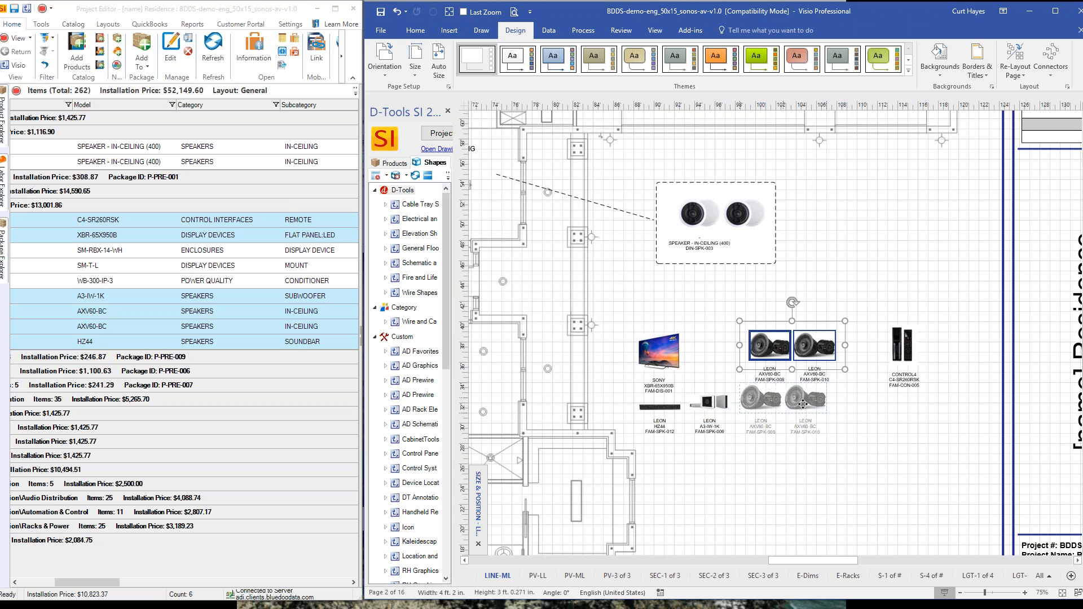
{"action": "left_click_drag", "start_coordinate": [897, 384], "coordinate": [700, 378]}
- Duplicate the dashed callout box and leader over the family room devices, and enlarge the new box to about 21 ft 6 in by 14 ft 8 in
{"action": "left_click", "coordinate": [648, 259]}
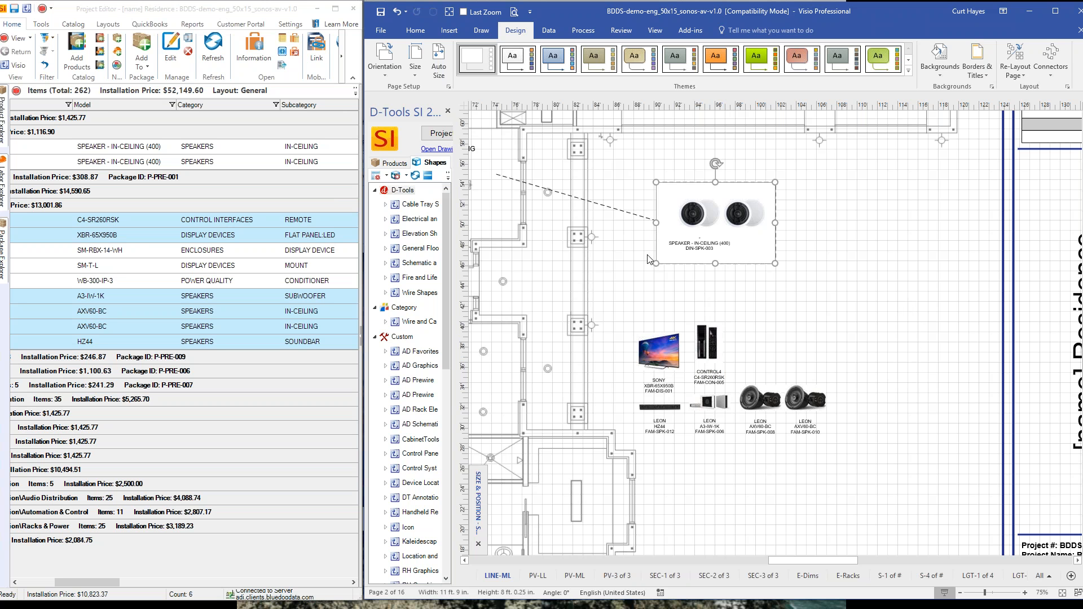
{"action": "left_click", "coordinate": [645, 217], "text": "shift"}
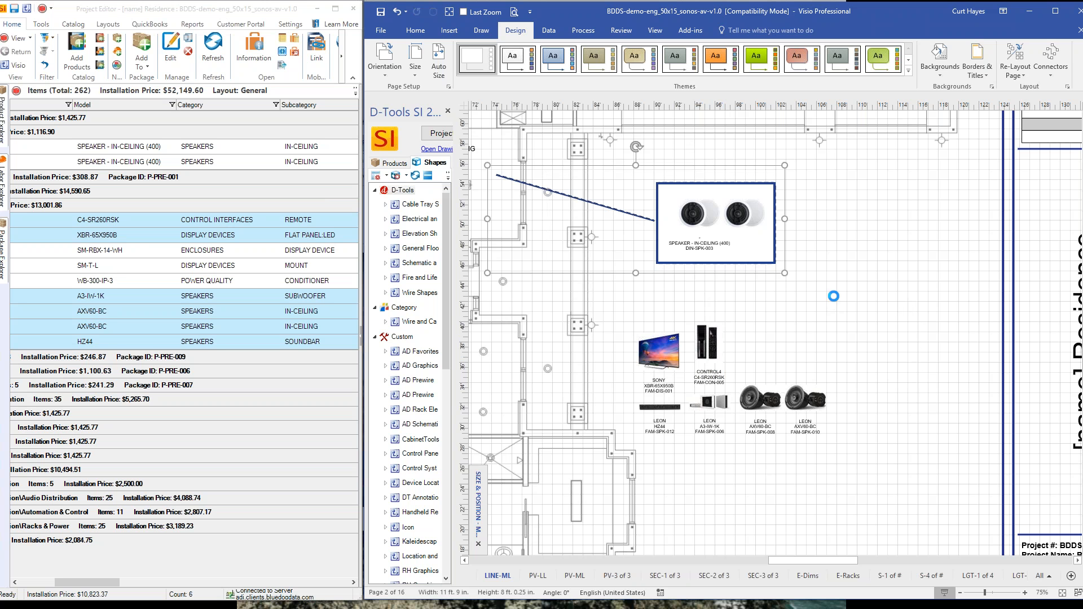
{"action": "key", "text": "ctrl+c"}
{"action": "key", "text": "ctrl+v"}
{"action": "left_click_drag", "start_coordinate": [899, 356], "coordinate": [651, 400]}
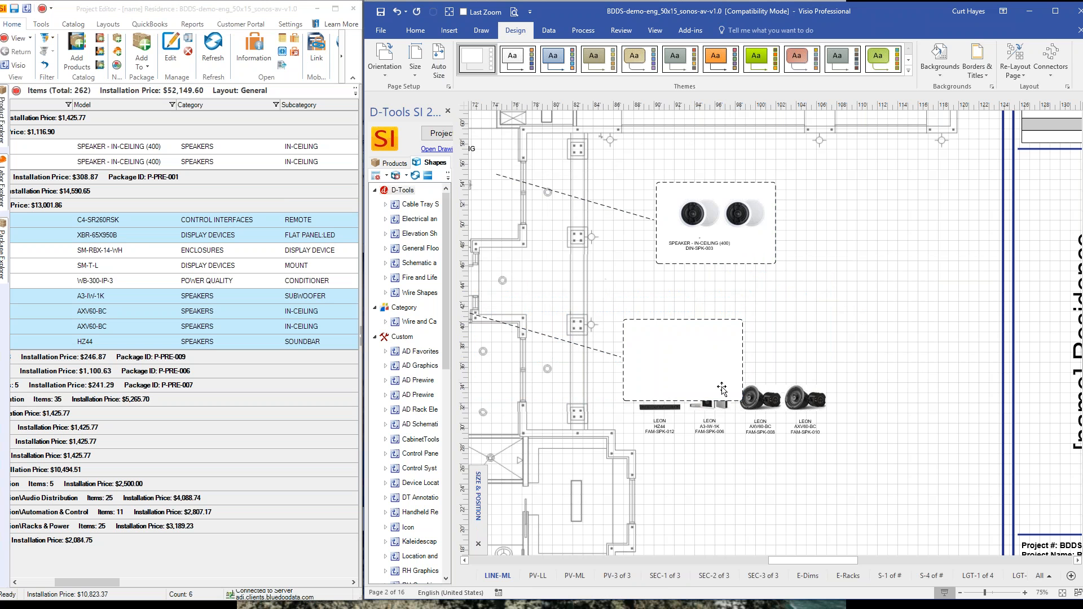
{"action": "left_click_drag", "start_coordinate": [742, 400], "coordinate": [842, 469]}
- Send the family room callout box behind its devices and reduce its height to about 13 ft 2.5 in
{"action": "left_click", "coordinate": [416, 30]}
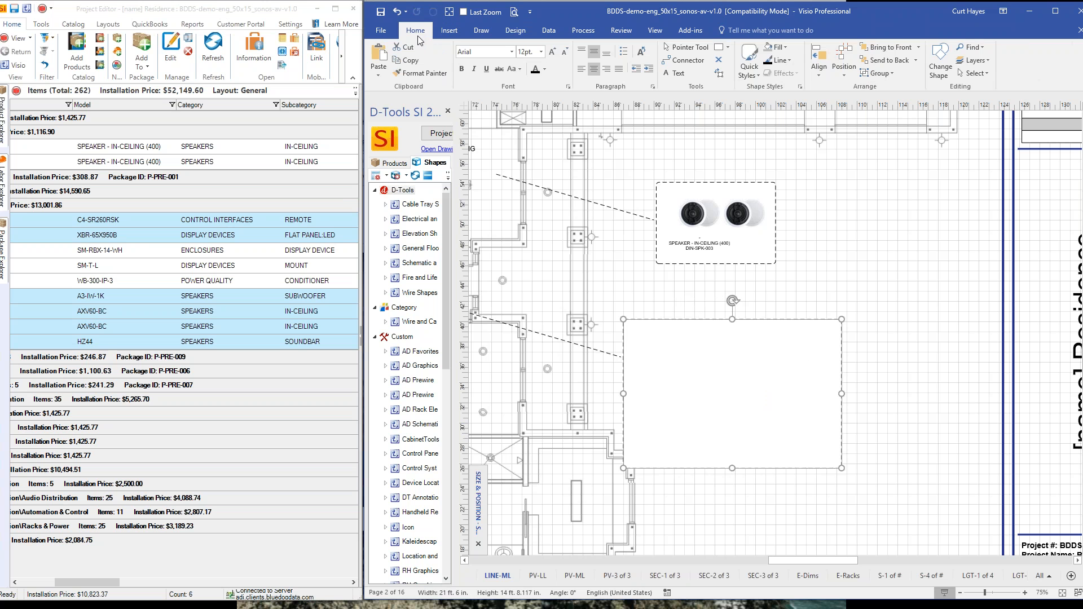
{"action": "left_click", "coordinate": [843, 76]}
{"action": "left_click", "coordinate": [818, 78]}
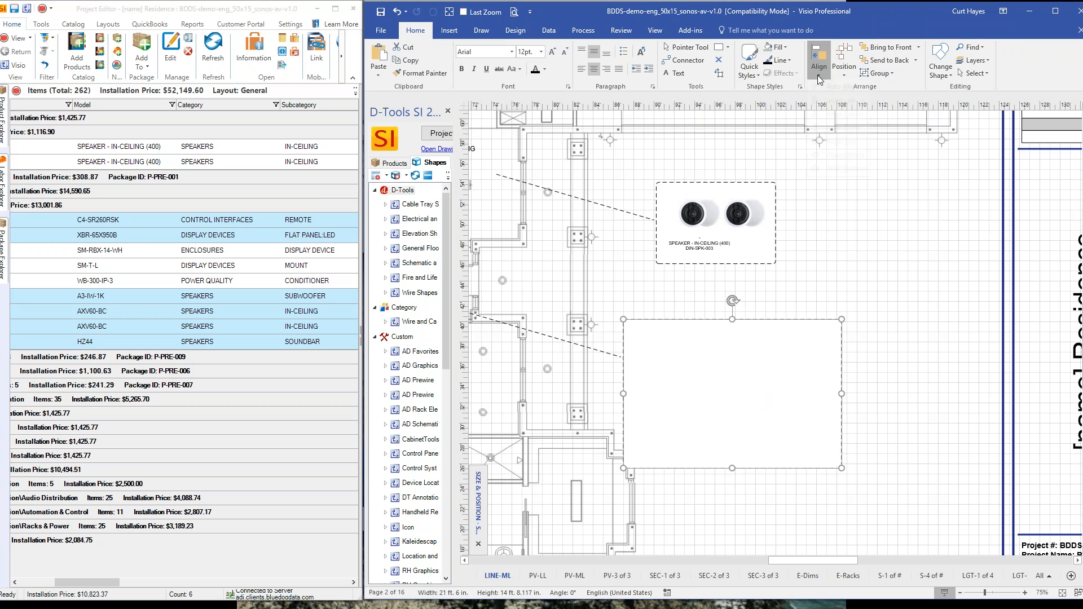
{"action": "left_click", "coordinate": [844, 77]}
{"action": "left_click", "coordinate": [886, 61]}
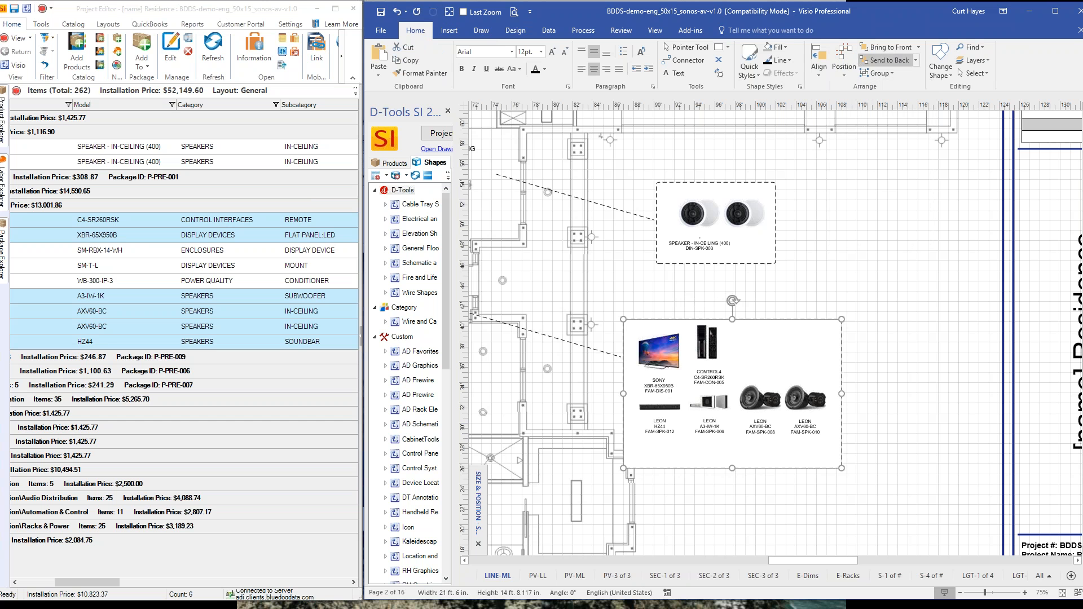
{"action": "left_click", "coordinate": [925, 281]}
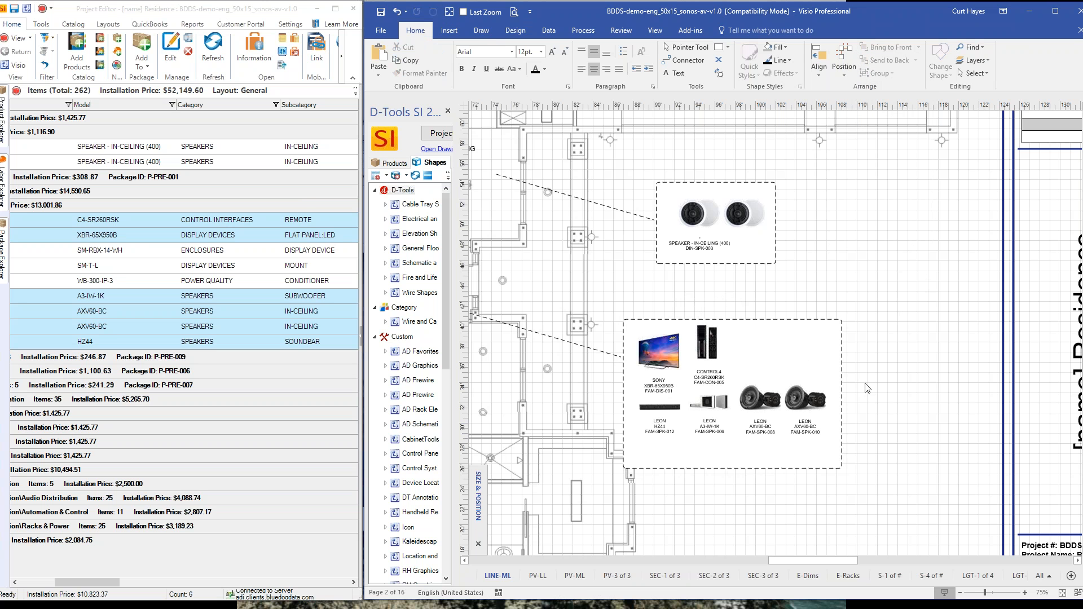
{"action": "left_click", "coordinate": [746, 469]}
{"action": "left_click_drag", "start_coordinate": [733, 469], "coordinate": [732, 454]}
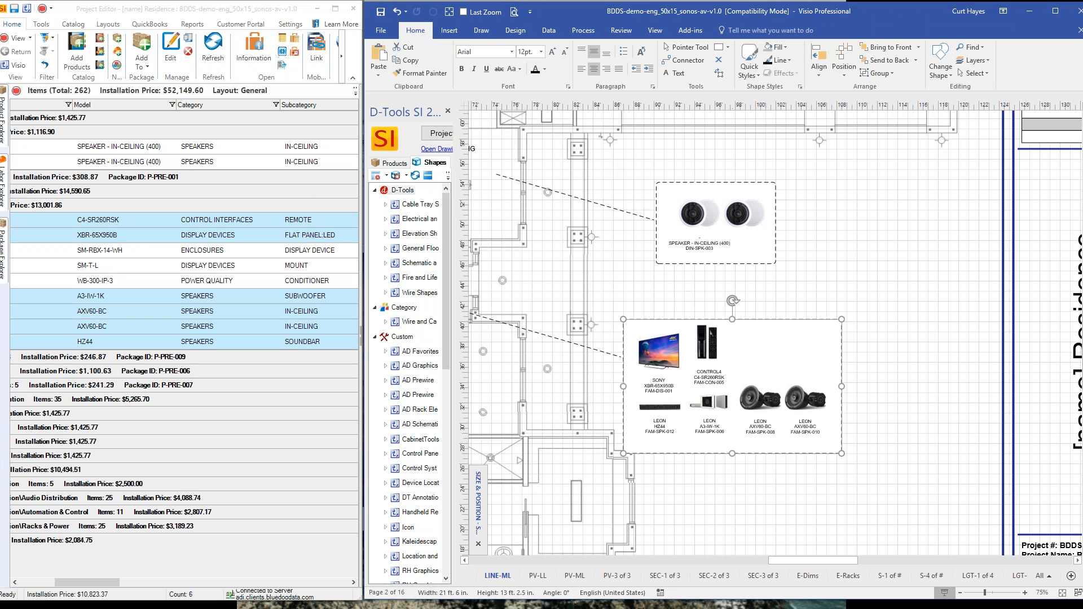
- Move the free end of the family room callout's leader into the Family Room on the floor plan
{"action": "left_click", "coordinate": [789, 515]}
{"action": "mouse_move", "coordinate": [804, 564]}
{"action": "left_mouse_down"}
{"action": "mouse_move", "coordinate": [775, 557]}
{"action": "mouse_move", "coordinate": [812, 560]}
{"action": "mouse_move", "coordinate": [793, 560]}
{"action": "left_mouse_up"}
{"action": "left_click", "coordinate": [811, 319]}
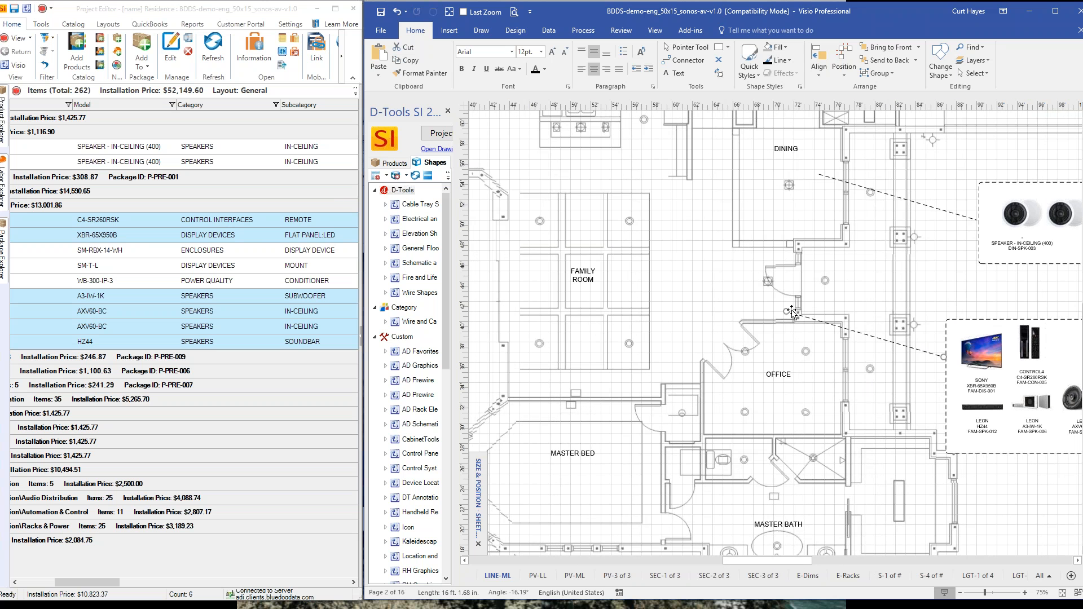
{"action": "left_click_drag", "start_coordinate": [786, 311], "coordinate": [631, 286]}
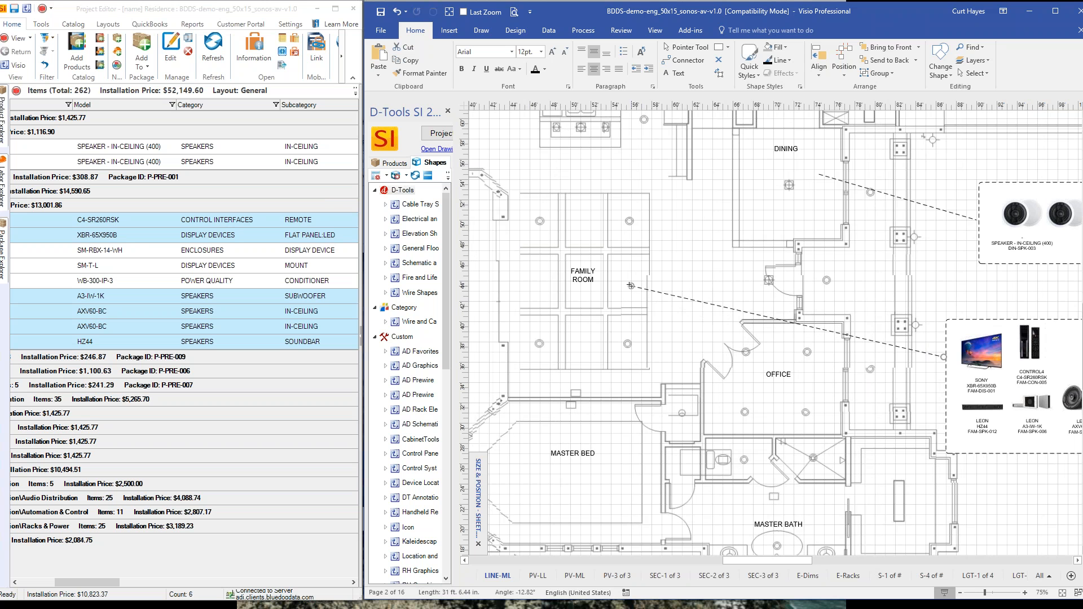
{"action": "left_click", "coordinate": [684, 356]}
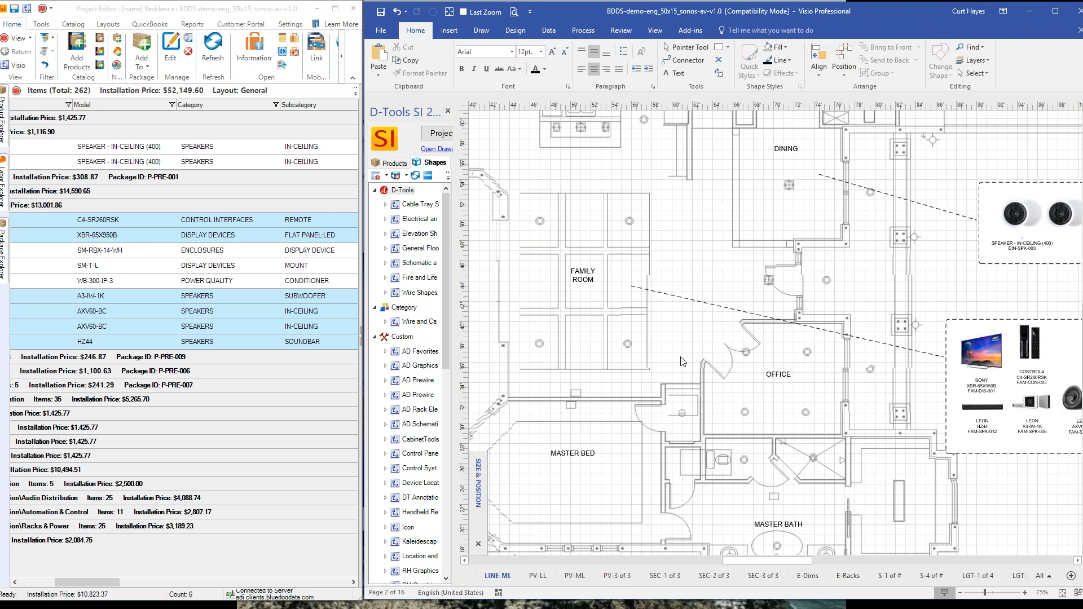
{"action": "scroll", "coordinate": [683, 361], "scroll_direction": "down", "scroll_amount": 1}
{"action": "left_click_drag", "start_coordinate": [750, 561], "coordinate": [767, 564]}
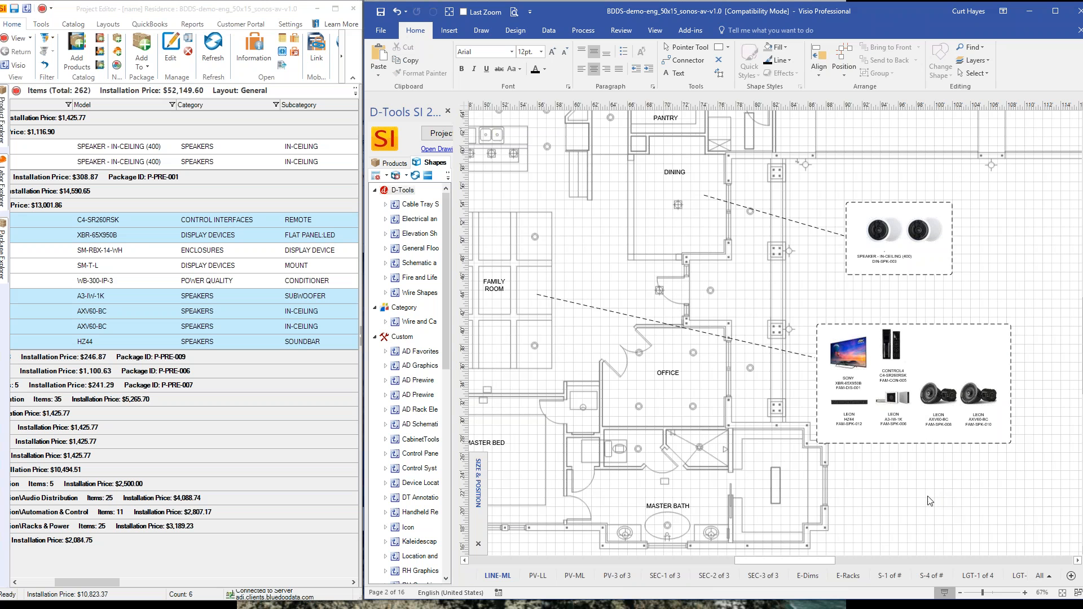
{"action": "scroll", "coordinate": [891, 478], "scroll_direction": "down", "scroll_amount": 1}
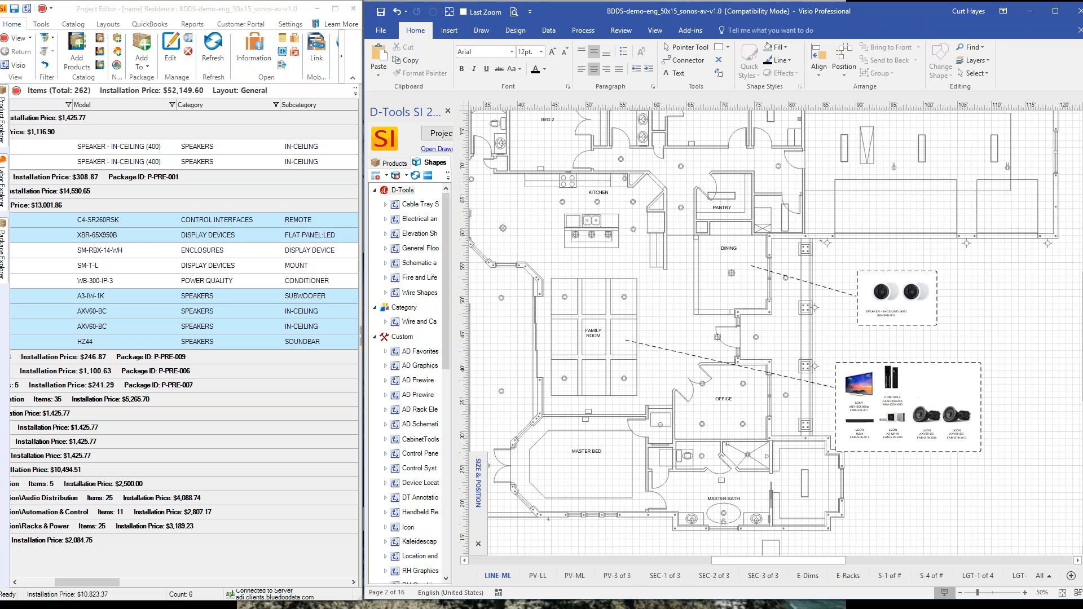
{"action": "scroll", "coordinate": [907, 481], "scroll_direction": "down", "scroll_amount": 1}
{"action": "scroll", "coordinate": [907, 480], "scroll_direction": "up", "scroll_amount": 1}
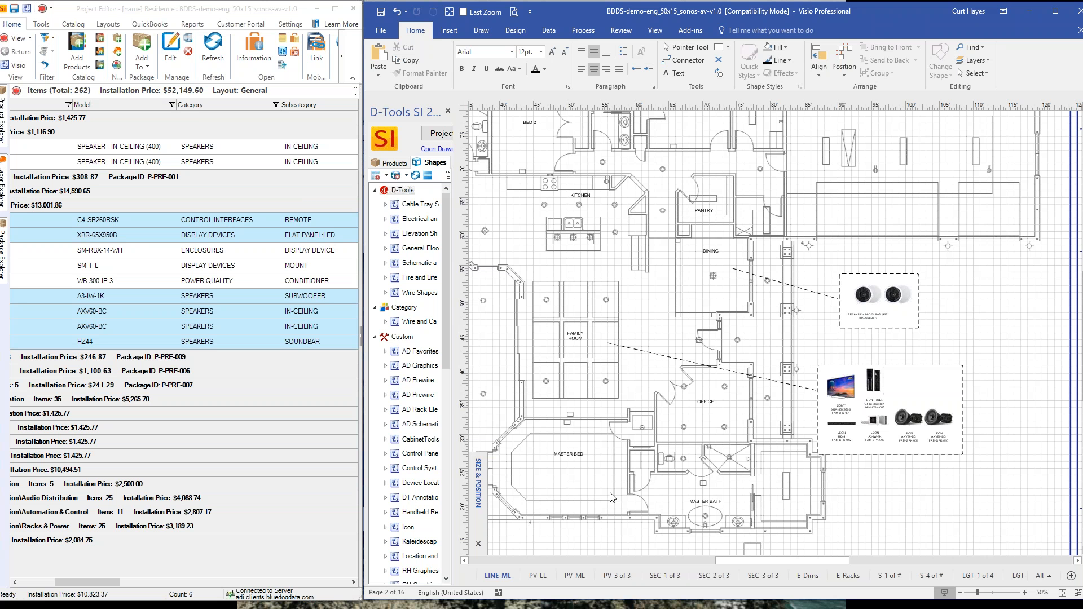
- Open the PV-ML page and expand the dining room's Prewire - 02.1 SPK_Pair package in the project item list
{"action": "left_click", "coordinate": [581, 581]}
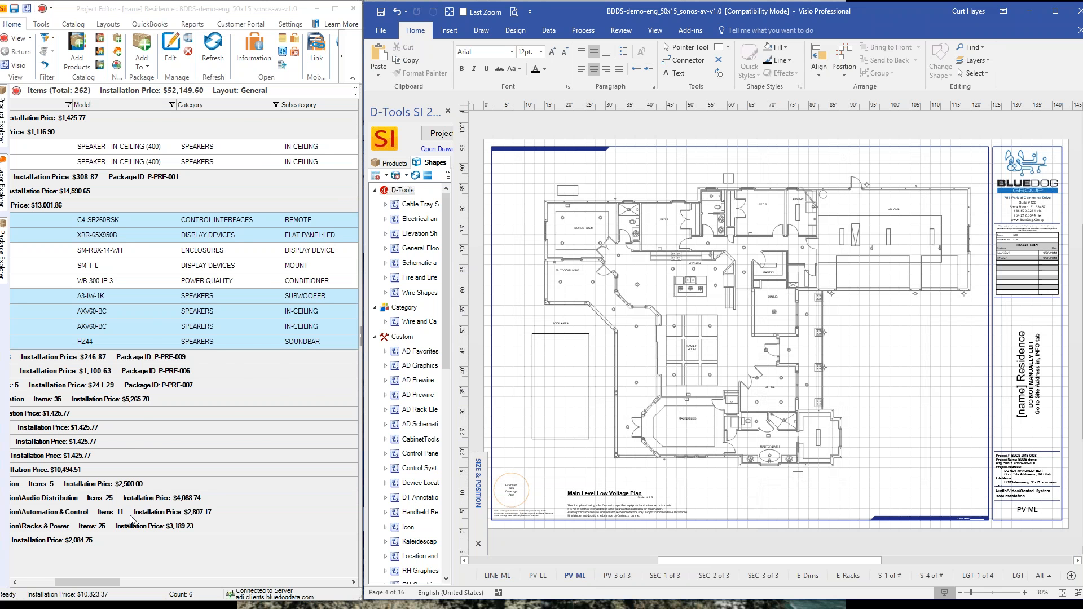
{"action": "left_click_drag", "start_coordinate": [108, 582], "coordinate": [53, 585]}
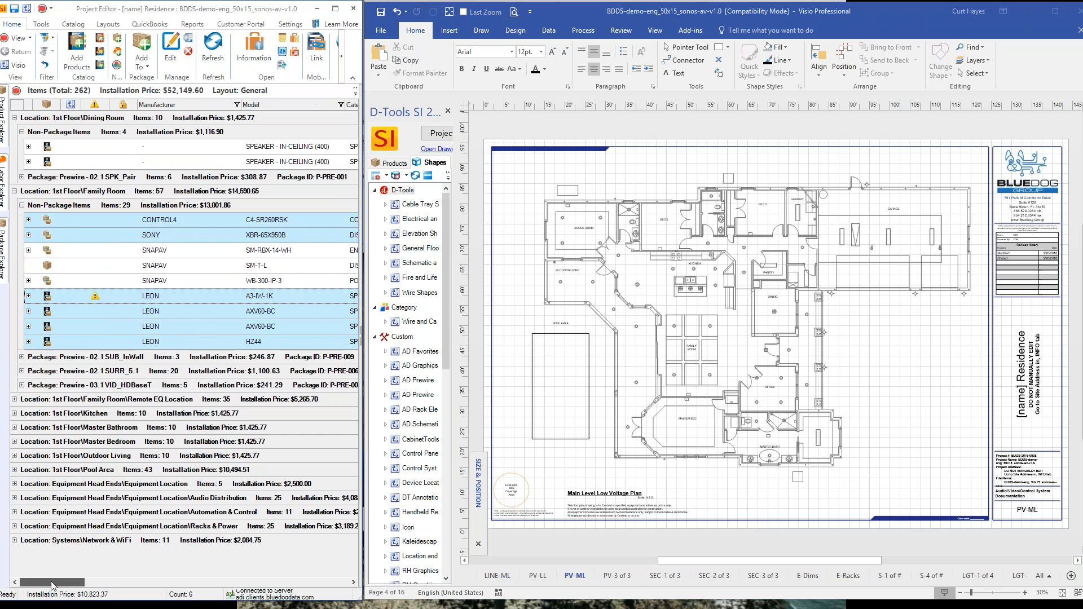
{"action": "left_click", "coordinate": [22, 206]}
{"action": "left_click", "coordinate": [95, 179]}
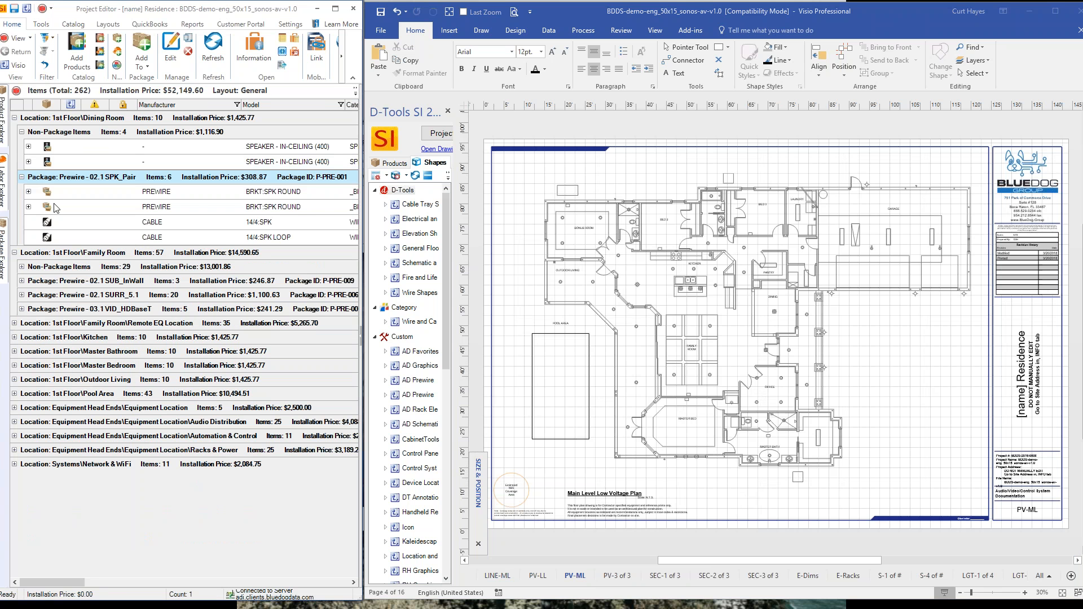
- Add both BRKT:SPK ROUND brackets and the 14/4:SPK and 14/4:SPK LOOP cables to the blank area outside the dining room and office
{"action": "left_click", "coordinate": [183, 194]}
{"action": "left_click", "coordinate": [185, 207], "text": "shift"}
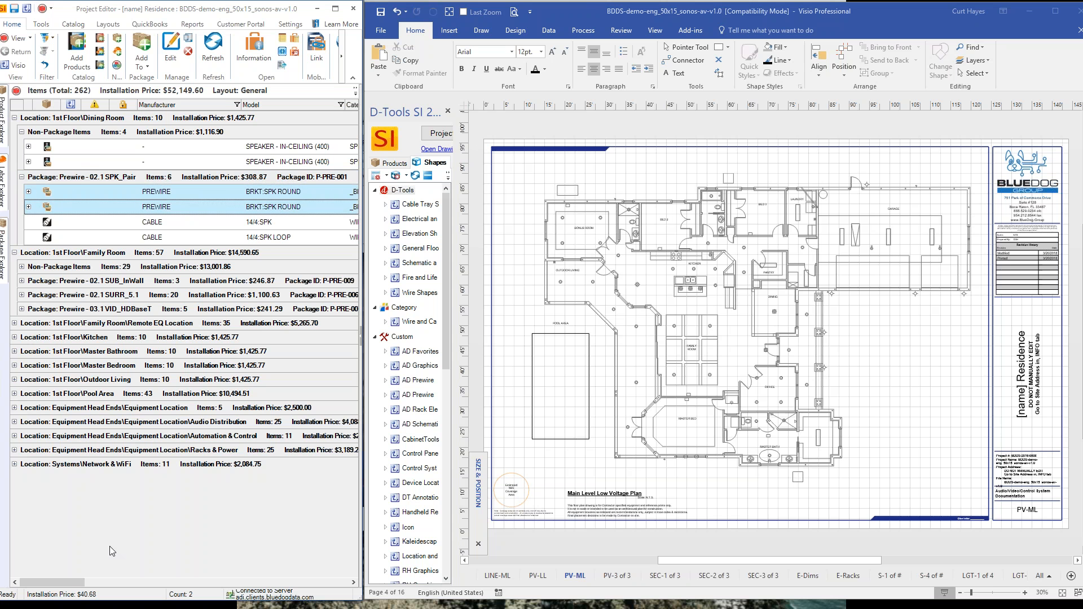
{"action": "left_click_drag", "start_coordinate": [81, 580], "coordinate": [90, 589]}
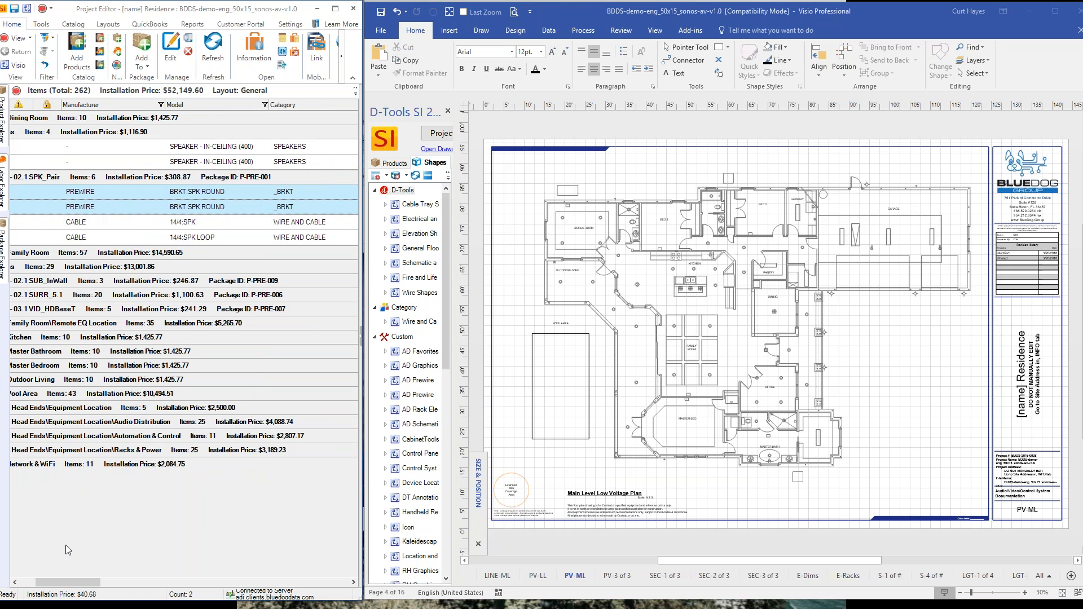
{"action": "mouse_move", "coordinate": [63, 581]}
{"action": "left_mouse_down"}
{"action": "mouse_move", "coordinate": [125, 592]}
{"action": "mouse_move", "coordinate": [63, 596]}
{"action": "left_mouse_up"}
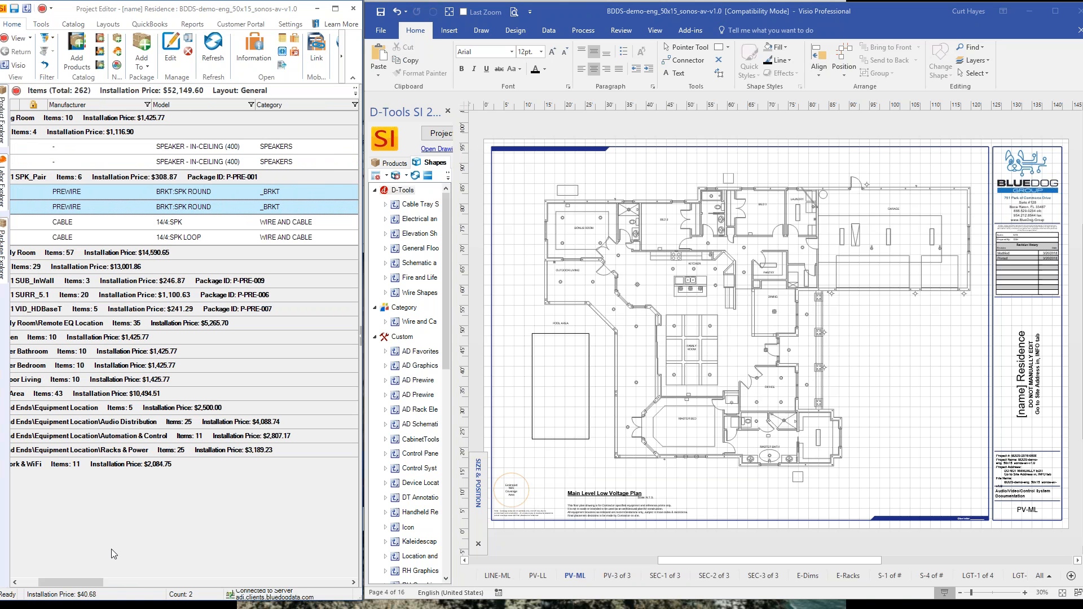
{"action": "mouse_move", "coordinate": [95, 591]}
{"action": "left_mouse_down"}
{"action": "mouse_move", "coordinate": [105, 588]}
{"action": "mouse_move", "coordinate": [94, 587]}
{"action": "left_mouse_up"}
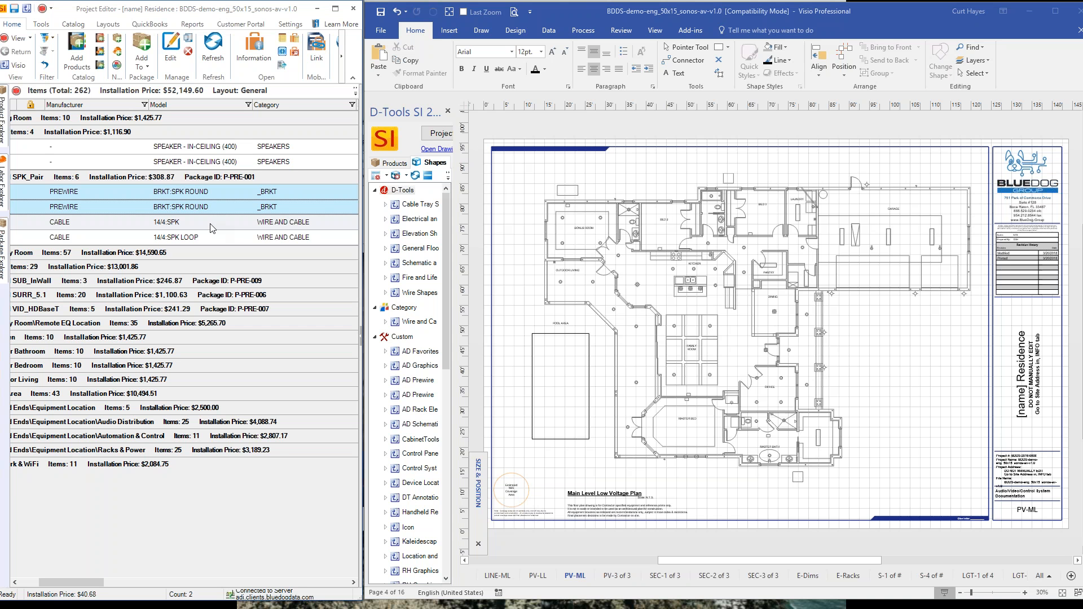
{"action": "left_click", "coordinate": [207, 226], "text": "ctrl"}
{"action": "left_click", "coordinate": [201, 235], "text": "ctrl"}
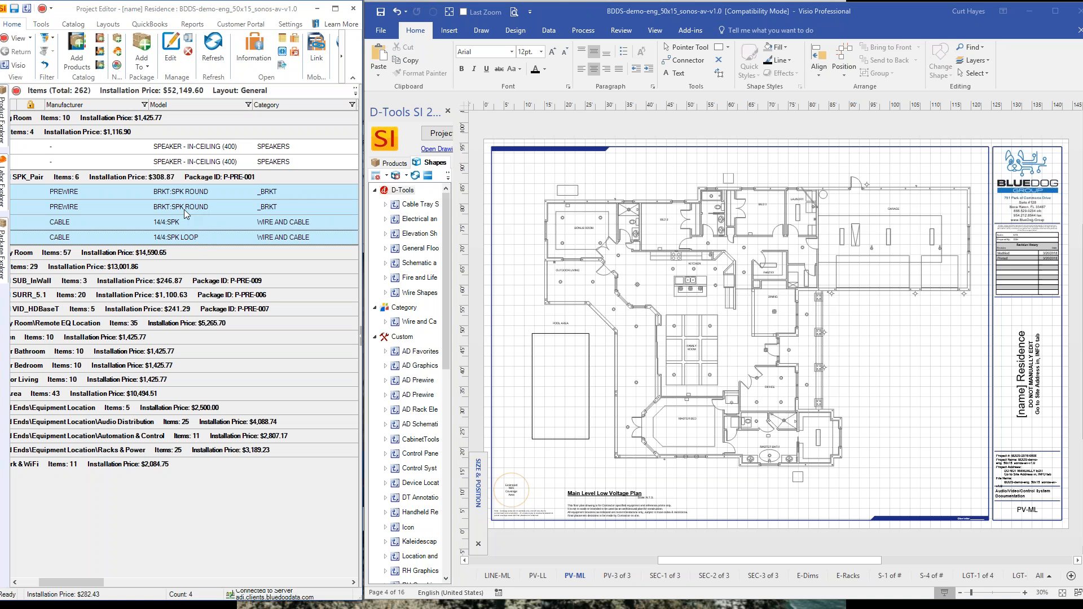
{"action": "left_click_drag", "start_coordinate": [79, 582], "coordinate": [59, 580]}
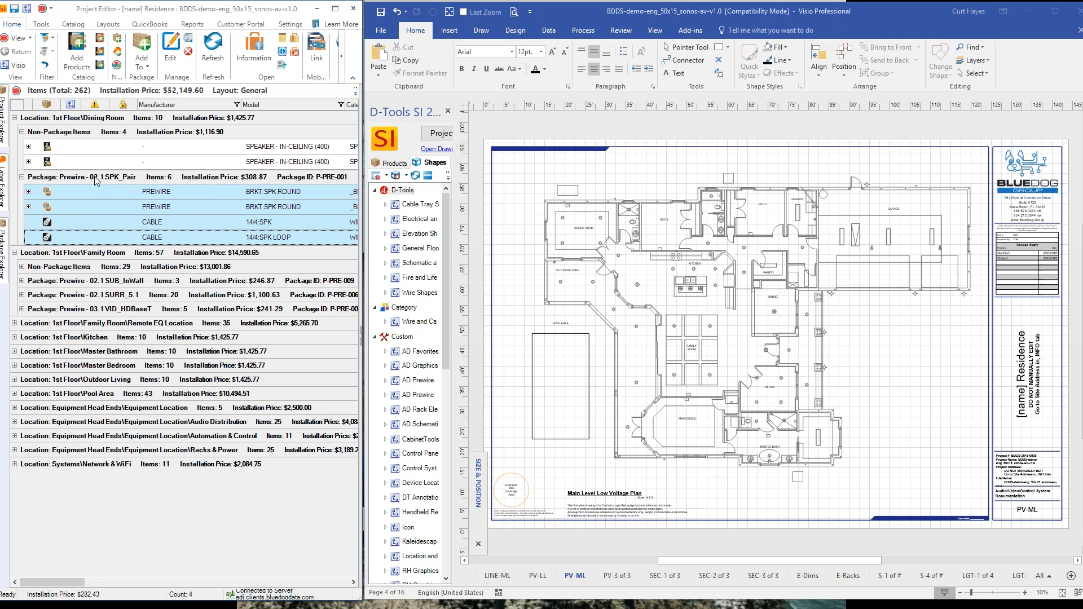
{"action": "left_click_drag", "start_coordinate": [195, 193], "coordinate": [852, 334]}
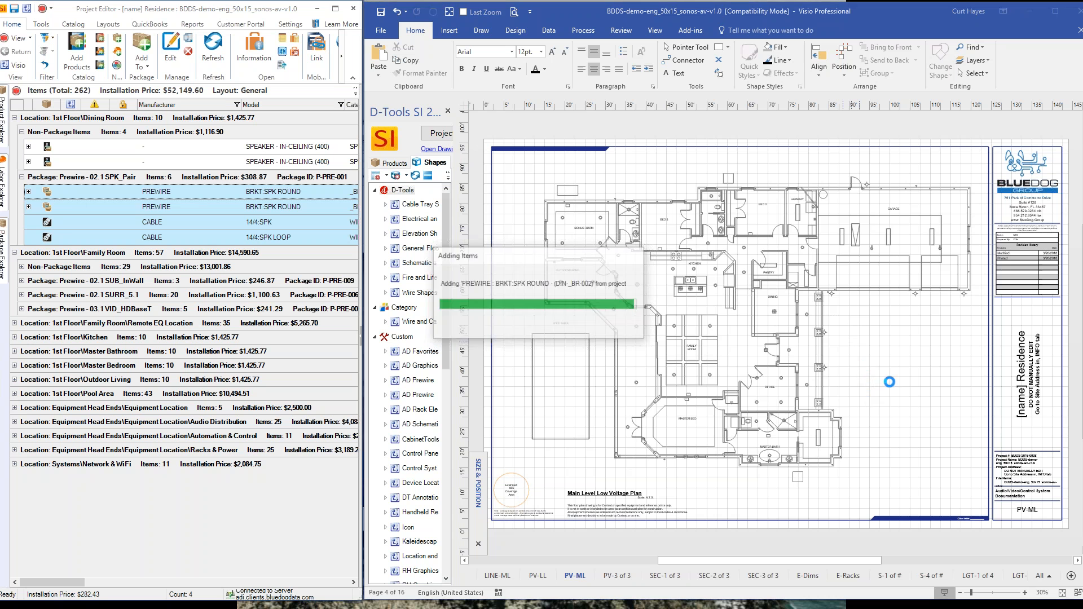
{"action": "left_click", "coordinate": [878, 371]}
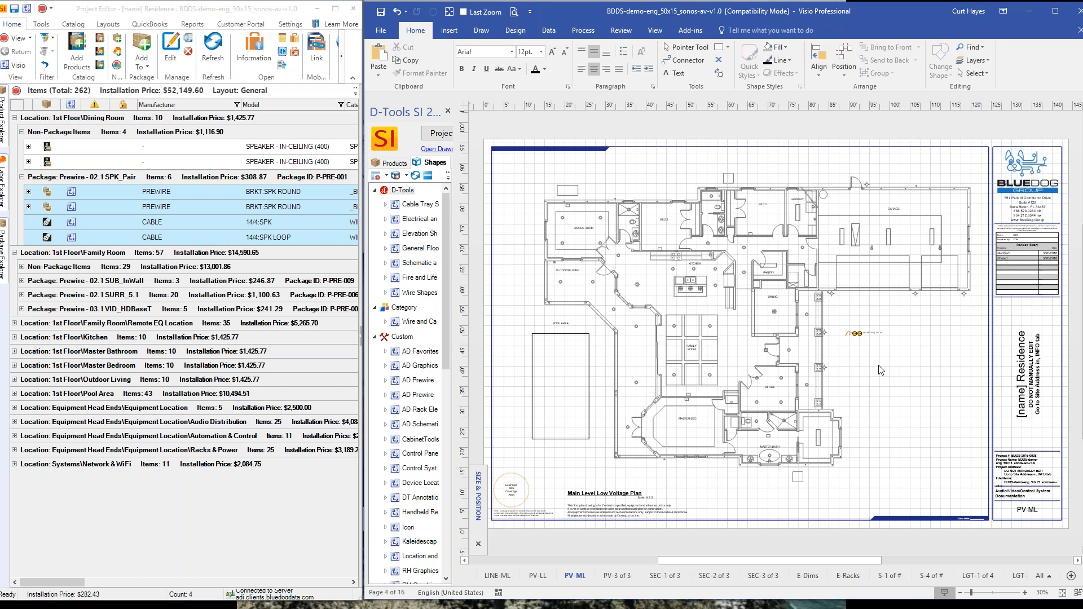
- Place the two SPK bracket symbols in the dining room, one on each side of the central ceiling fixture
{"action": "scroll", "coordinate": [893, 352], "scroll_direction": "up", "scroll_amount": 3, "text": "ctrl"}
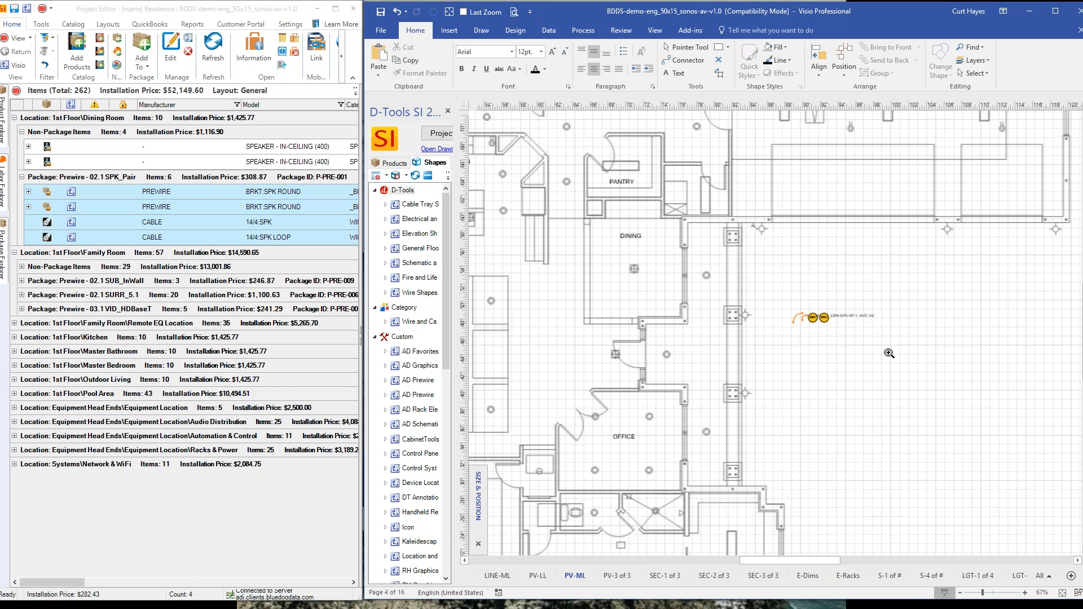
{"action": "left_click", "coordinate": [828, 355], "text": "ctrl+shift"}
{"action": "middle_click", "coordinate": [855, 348]}
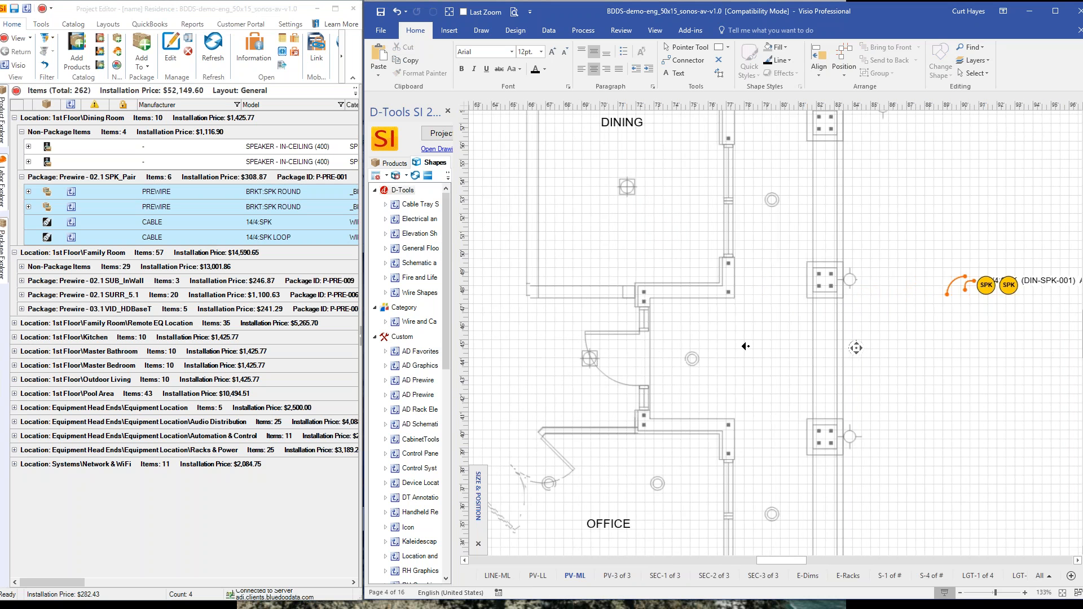
{"action": "middle_click", "coordinate": [916, 402]}
{"action": "left_click_drag", "start_coordinate": [1009, 398], "coordinate": [597, 302]}
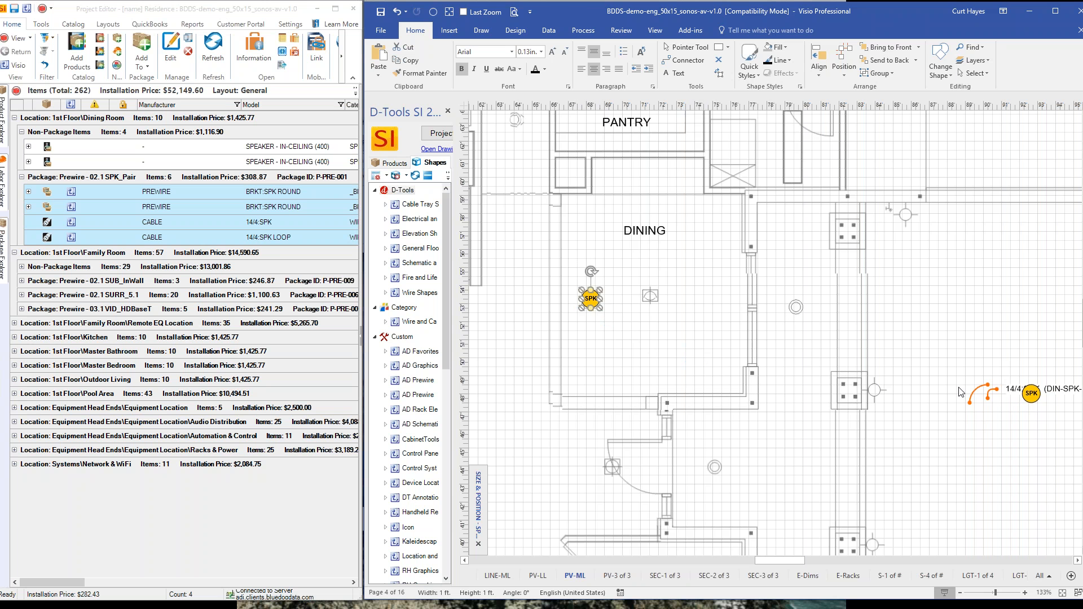
{"action": "left_click_drag", "start_coordinate": [1031, 393], "coordinate": [709, 299]}
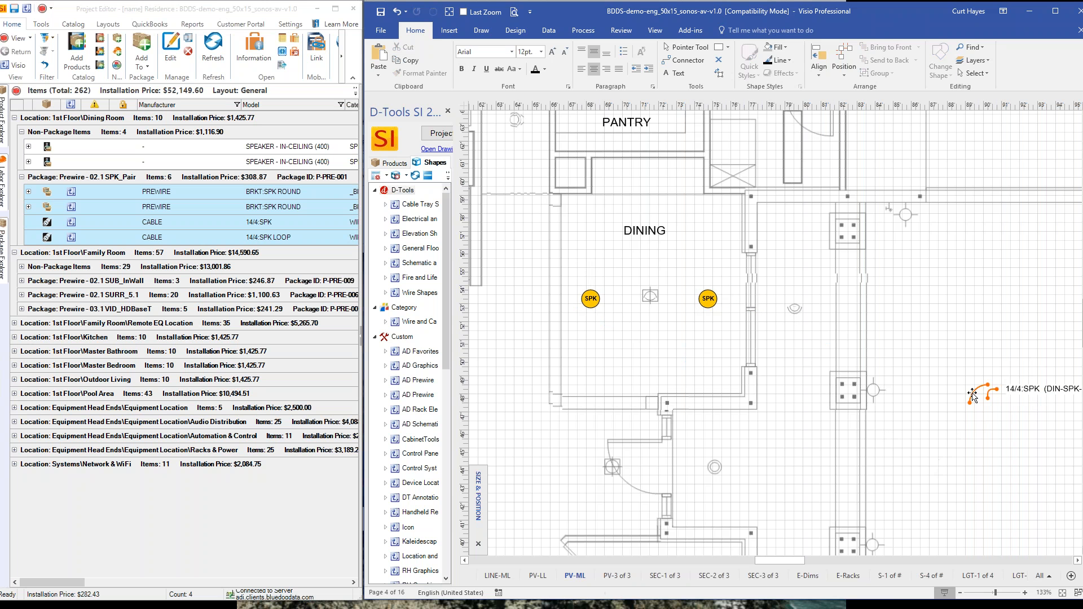
- Link the two dining room SPK symbols with the loop cable, and run the 14/4:SPK cable from the right one to a label outside the house
{"action": "left_click_drag", "start_coordinate": [848, 327], "coordinate": [649, 277]}
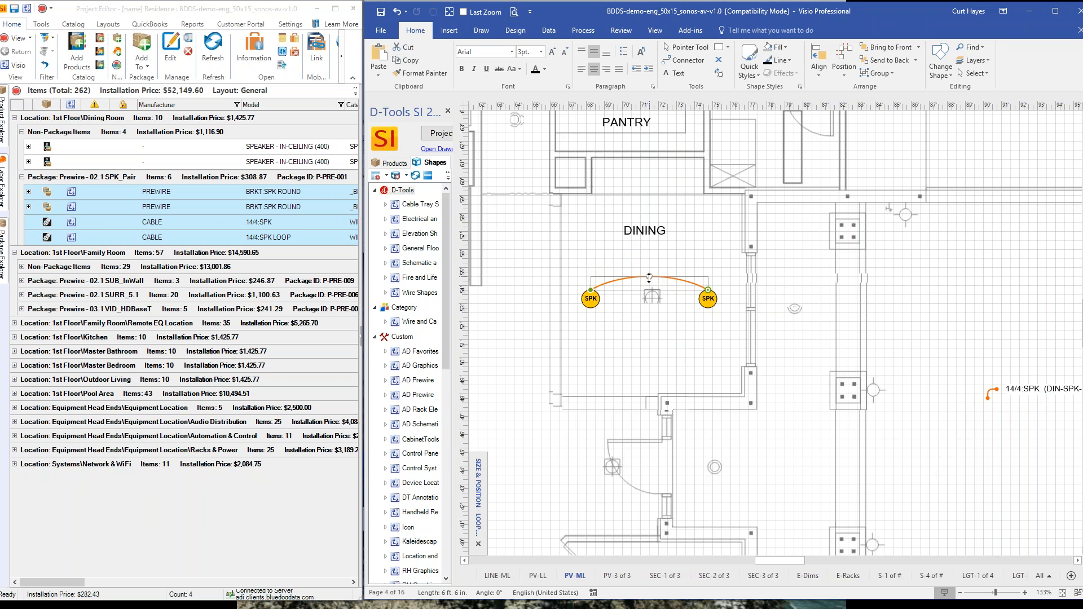
{"action": "left_click", "coordinate": [939, 431]}
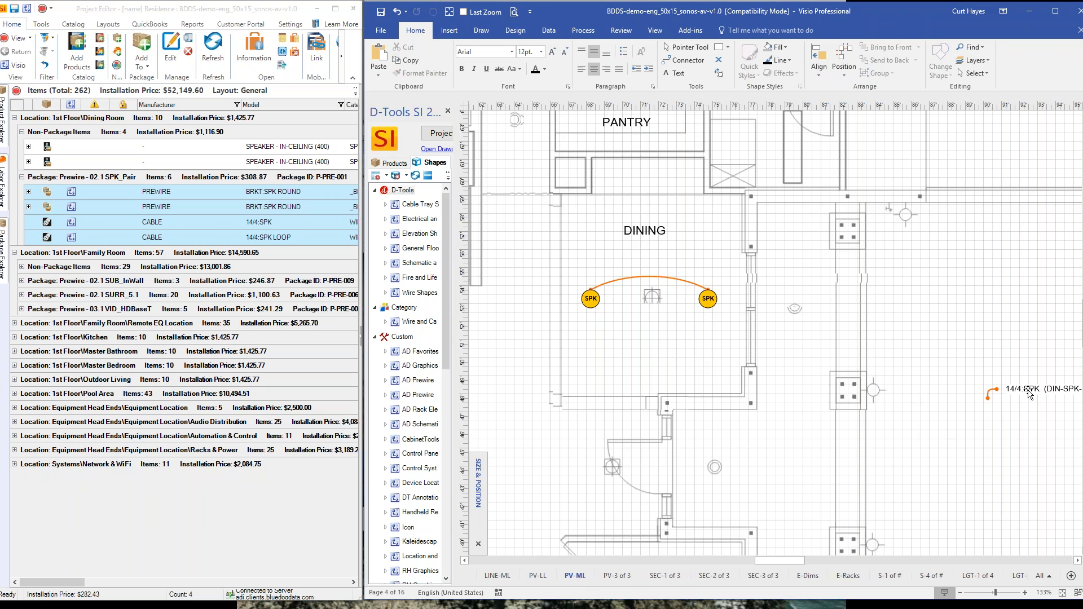
{"action": "left_click_drag", "start_coordinate": [1028, 393], "coordinate": [892, 276]}
{"action": "left_click", "coordinate": [901, 307]}
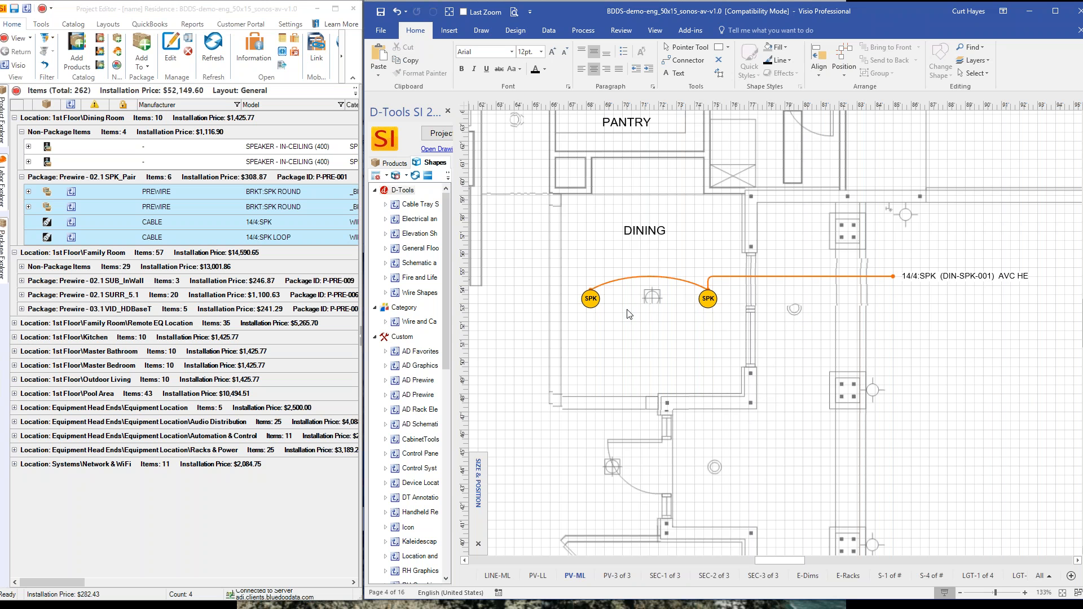
- Add the CAT6 STP:HDBaseT cable and BRKT:VIDEO TV bracket from the Prewire - 03.1 VID_HDBaseT package to the Family Room plan
{"action": "scroll", "coordinate": [643, 328], "scroll_direction": "down", "scroll_amount": 2}
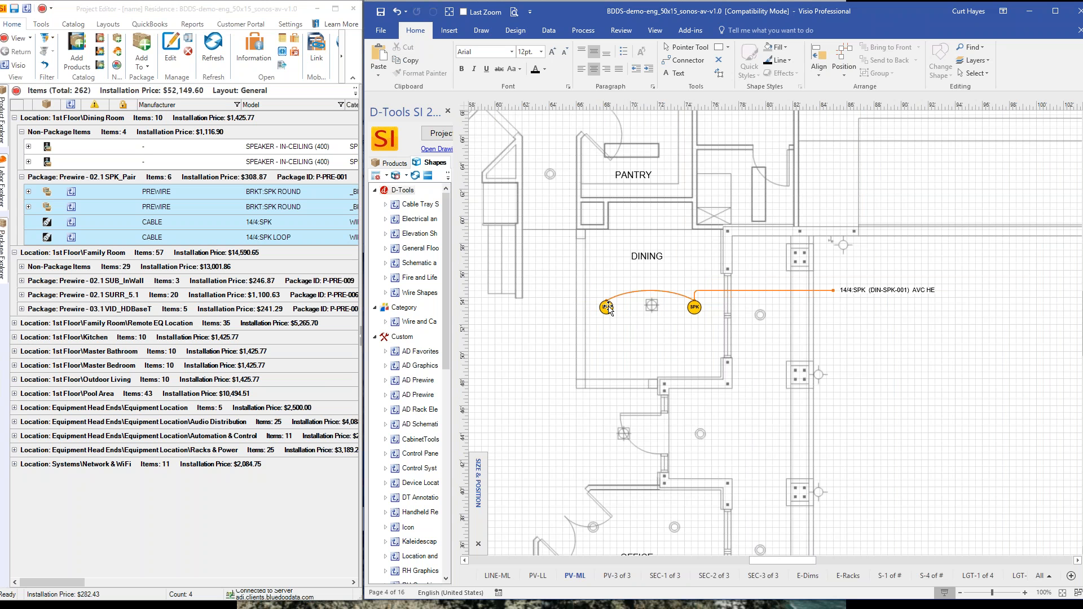
{"action": "left_click_drag", "start_coordinate": [747, 564], "coordinate": [715, 564]}
{"action": "scroll", "coordinate": [795, 542], "scroll_direction": "down", "scroll_amount": 1}
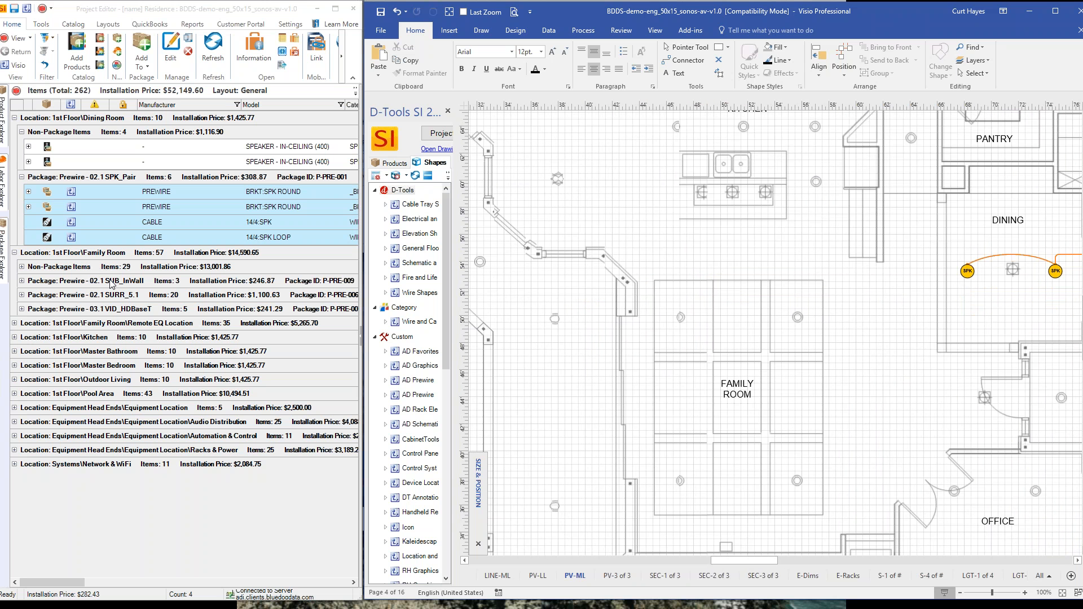
{"action": "left_click", "coordinate": [23, 309]}
{"action": "left_click", "coordinate": [171, 326]}
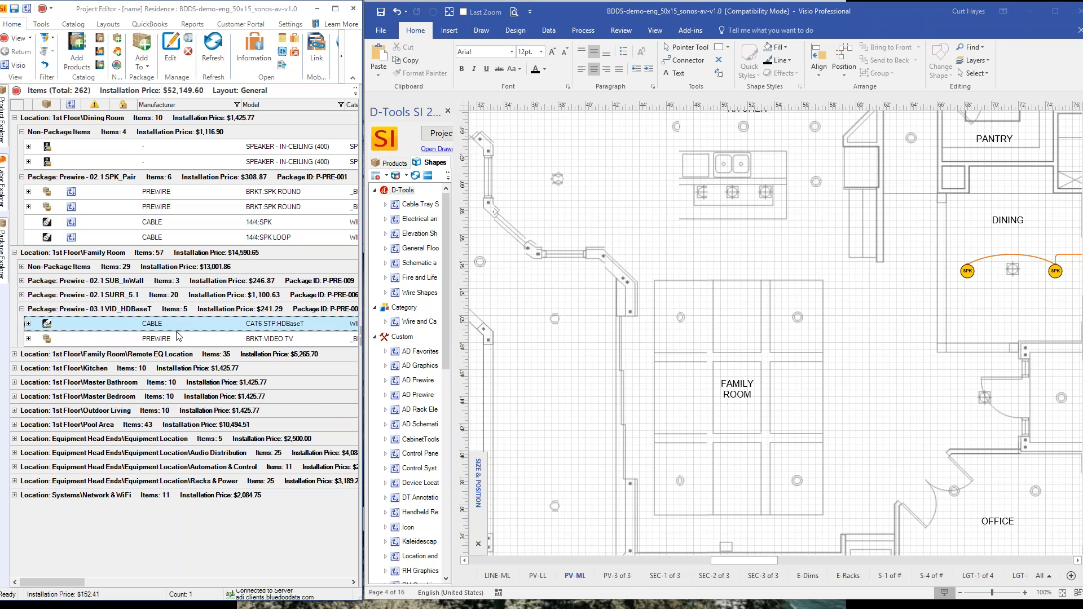
{"action": "left_click", "coordinate": [178, 338], "text": "shift"}
{"action": "left_click_drag", "start_coordinate": [178, 338], "coordinate": [742, 490]}
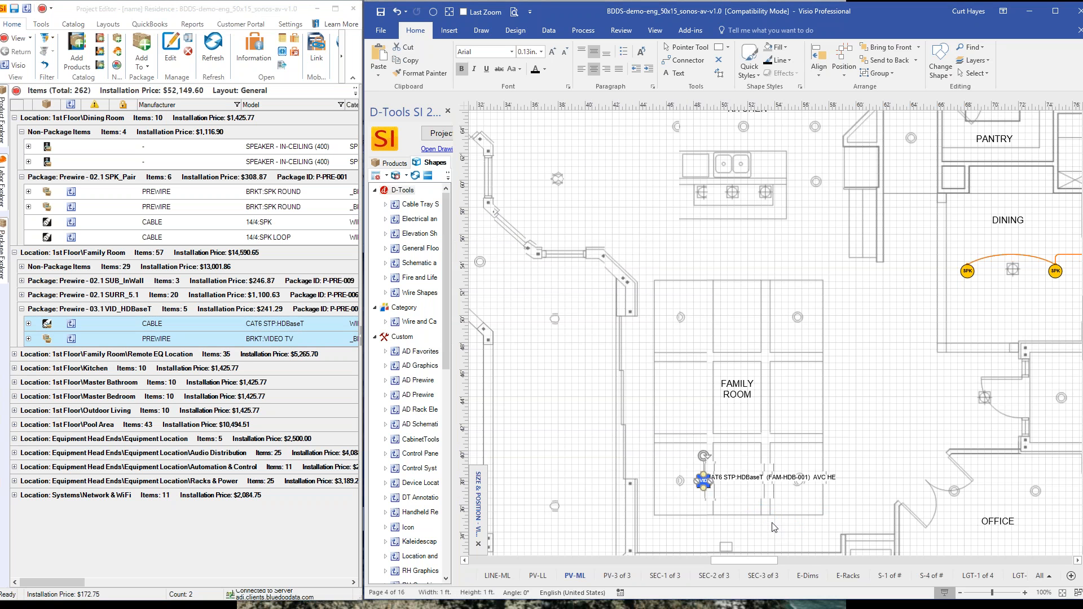
- Move the VID bracket symbol to the Family Room wall shared with the master bedroom
{"action": "scroll", "coordinate": [774, 528], "scroll_direction": "down", "scroll_amount": 1}
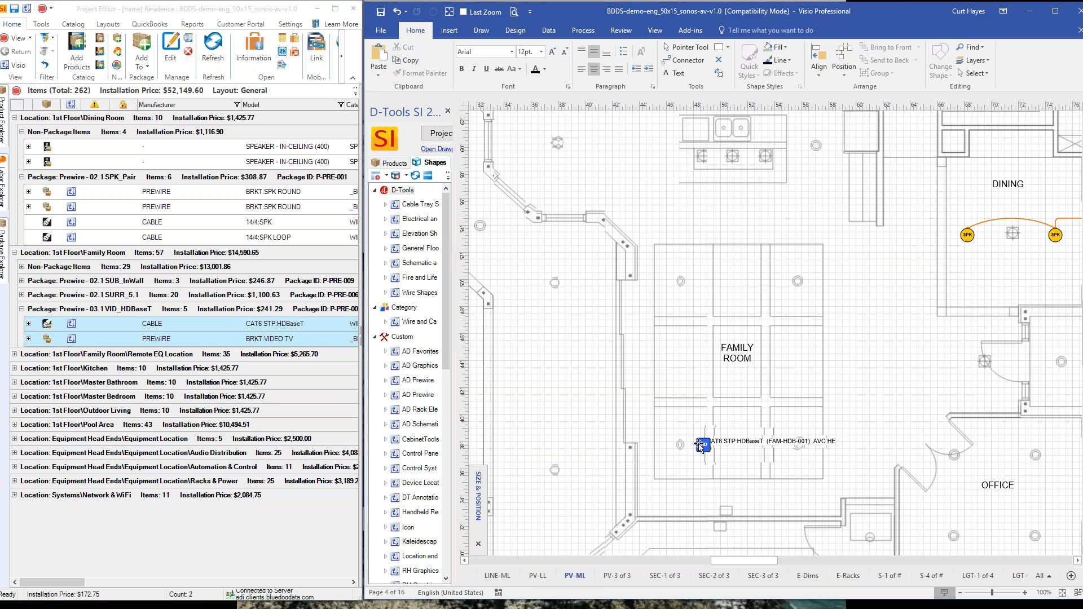
{"action": "mouse_move", "coordinate": [69, 583]}
{"action": "left_mouse_down"}
{"action": "mouse_move", "coordinate": [135, 591]}
{"action": "mouse_move", "coordinate": [76, 592]}
{"action": "left_mouse_up"}
{"action": "left_click", "coordinate": [711, 502]}
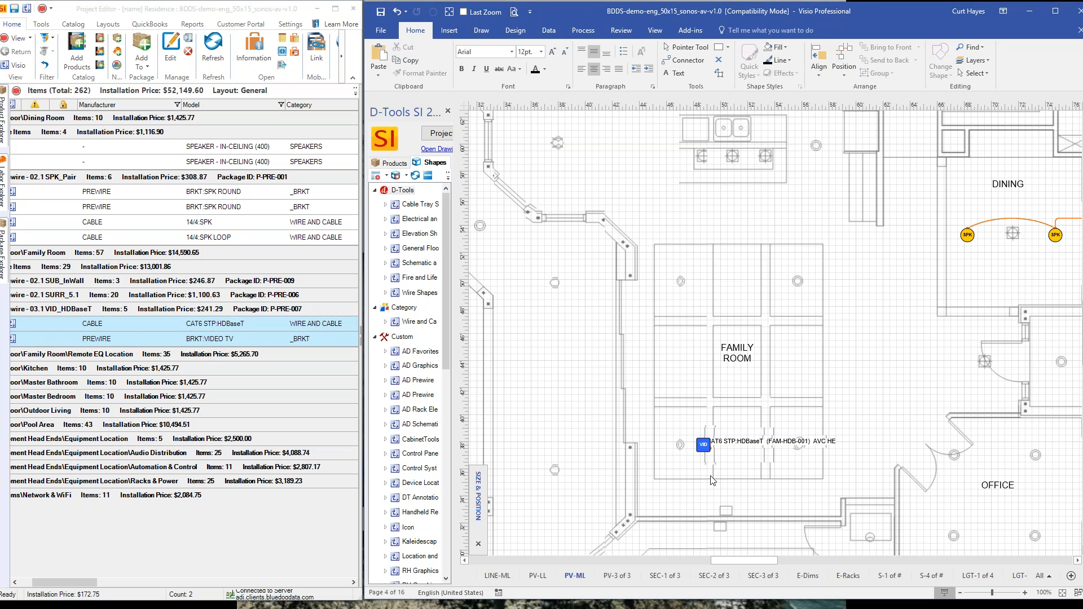
{"action": "scroll", "coordinate": [709, 490], "scroll_direction": "up", "scroll_amount": 1}
{"action": "left_click_drag", "start_coordinate": [702, 435], "coordinate": [756, 521]}
{"action": "scroll", "coordinate": [788, 375], "scroll_direction": "down", "scroll_amount": 2}
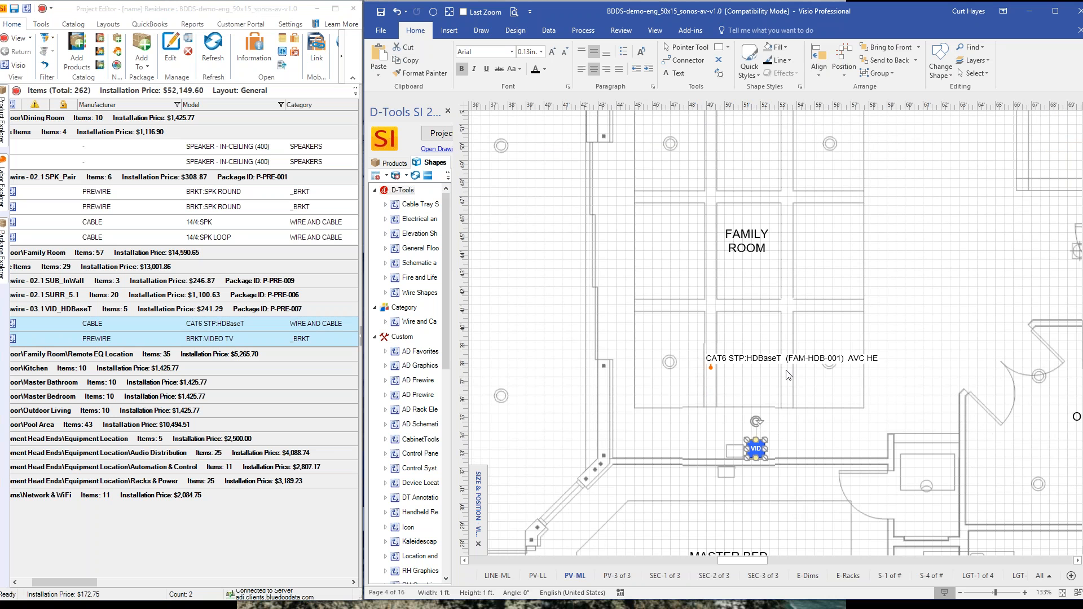
- Connect the CAT6 STP:HDBaseT cable to the VID symbol and move its label outside the exterior wall beside the family room
{"action": "left_click_drag", "start_coordinate": [783, 359], "coordinate": [778, 504]}
{"action": "mouse_move", "coordinate": [707, 513]}
{"action": "left_mouse_down"}
{"action": "mouse_move", "coordinate": [761, 471]}
{"action": "mouse_move", "coordinate": [757, 458]}
{"action": "left_mouse_up"}
{"action": "scroll", "coordinate": [757, 485], "scroll_direction": "down", "scroll_amount": 1}
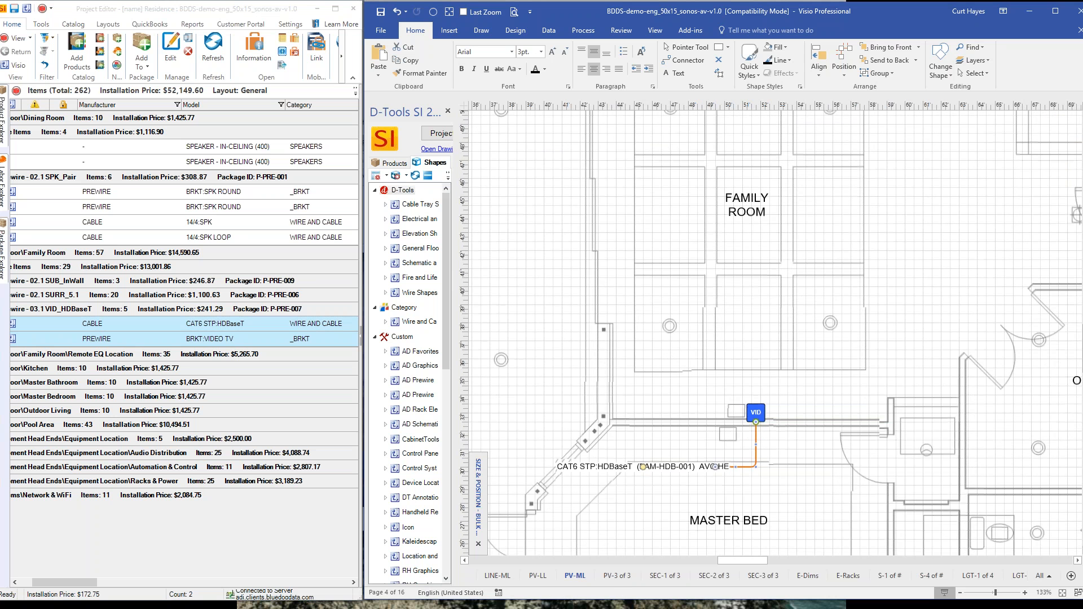
{"action": "scroll", "coordinate": [711, 490], "scroll_direction": "down", "scroll_amount": 1}
{"action": "left_click_drag", "start_coordinate": [715, 430], "coordinate": [558, 394]}
{"action": "left_click", "coordinate": [632, 449]}
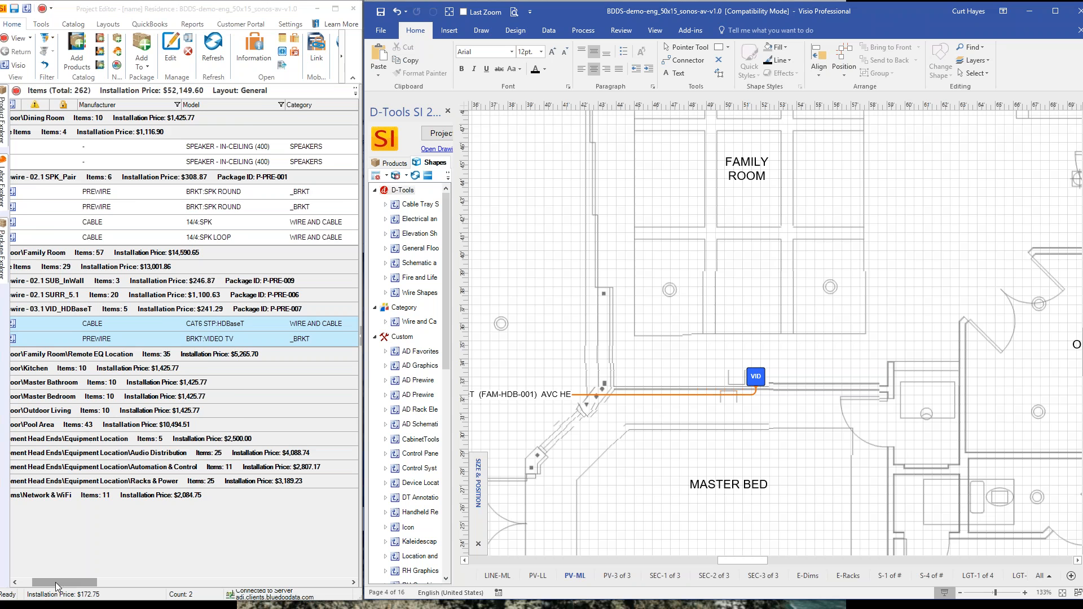
- Add all cables and brackets of the Prewire - 02.1 SURR_5.1 package to the Family Room plan
{"action": "left_click_drag", "start_coordinate": [55, 583], "coordinate": [37, 583]}
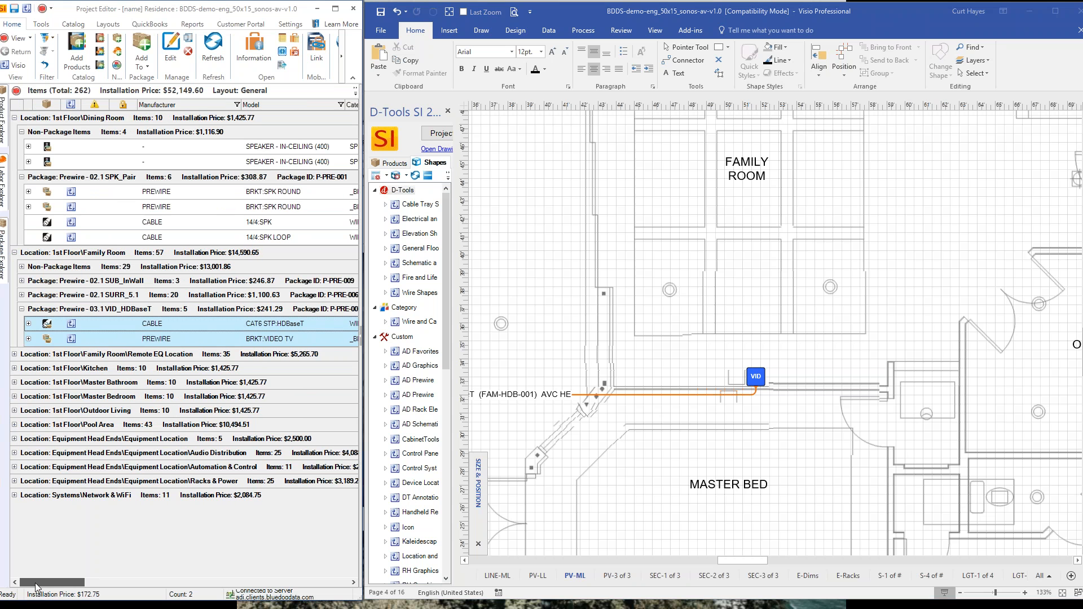
{"action": "left_click", "coordinate": [22, 294]}
{"action": "left_click", "coordinate": [188, 313]}
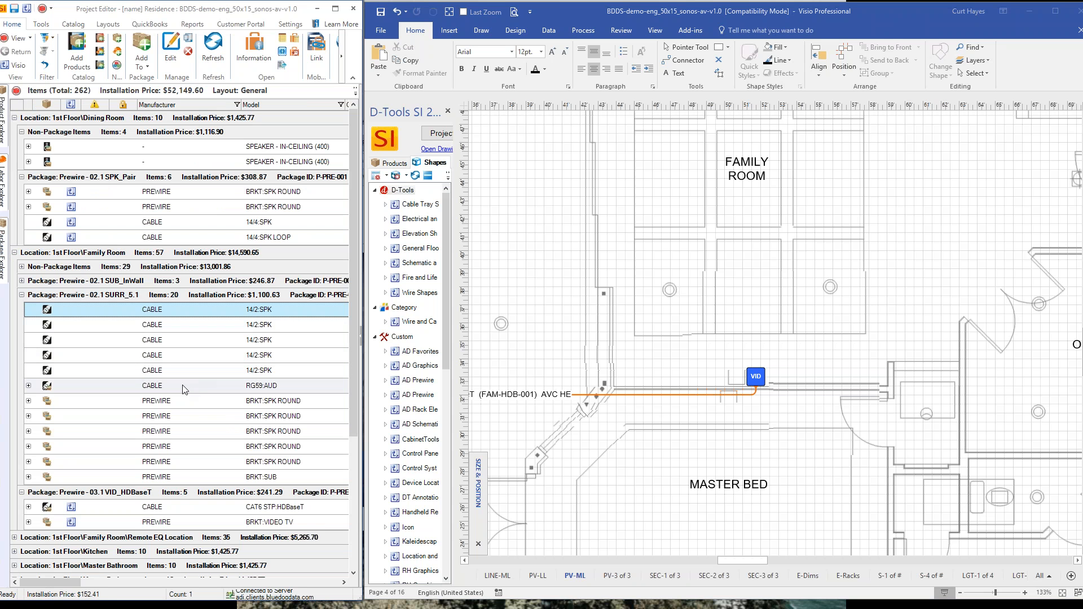
{"action": "left_click", "coordinate": [190, 475], "text": "shift"}
{"action": "left_click_drag", "start_coordinate": [219, 310], "coordinate": [742, 296]}
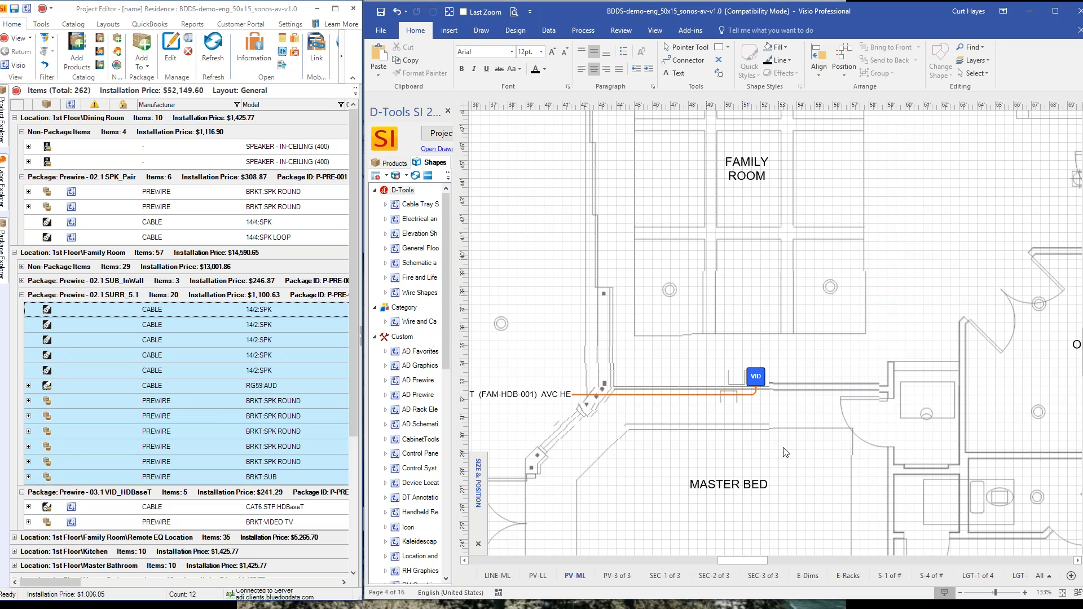
- Place the SUB at the TV wall's end near the office, two SPK symbols beside the centre speaker and two at the Family Room's kitchen end
{"action": "left_click_drag", "start_coordinate": [774, 294], "coordinate": [878, 376]}
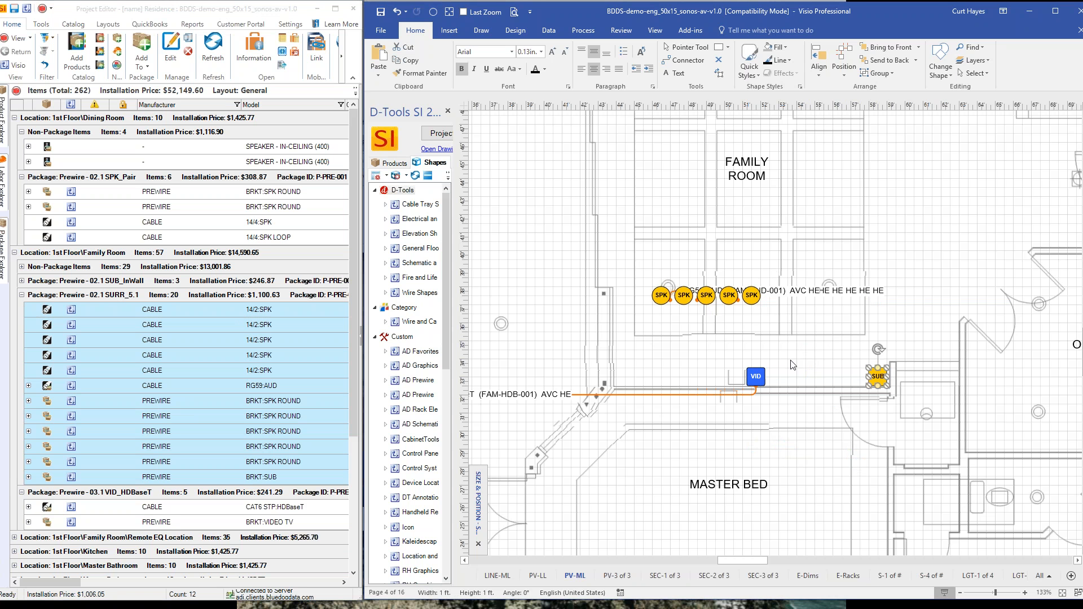
{"action": "scroll", "coordinate": [792, 365], "scroll_direction": "up", "scroll_amount": 4}
{"action": "left_click_drag", "start_coordinate": [661, 367], "coordinate": [670, 124]}
{"action": "mouse_move", "coordinate": [684, 367]}
{"action": "left_mouse_down"}
{"action": "mouse_move", "coordinate": [778, 179]}
{"action": "mouse_move", "coordinate": [828, 123]}
{"action": "left_mouse_up"}
{"action": "scroll", "coordinate": [828, 124], "scroll_direction": "down", "scroll_amount": 2}
{"action": "left_click_drag", "start_coordinate": [707, 331], "coordinate": [666, 395]}
{"action": "left_click_drag", "start_coordinate": [733, 333], "coordinate": [833, 390]}
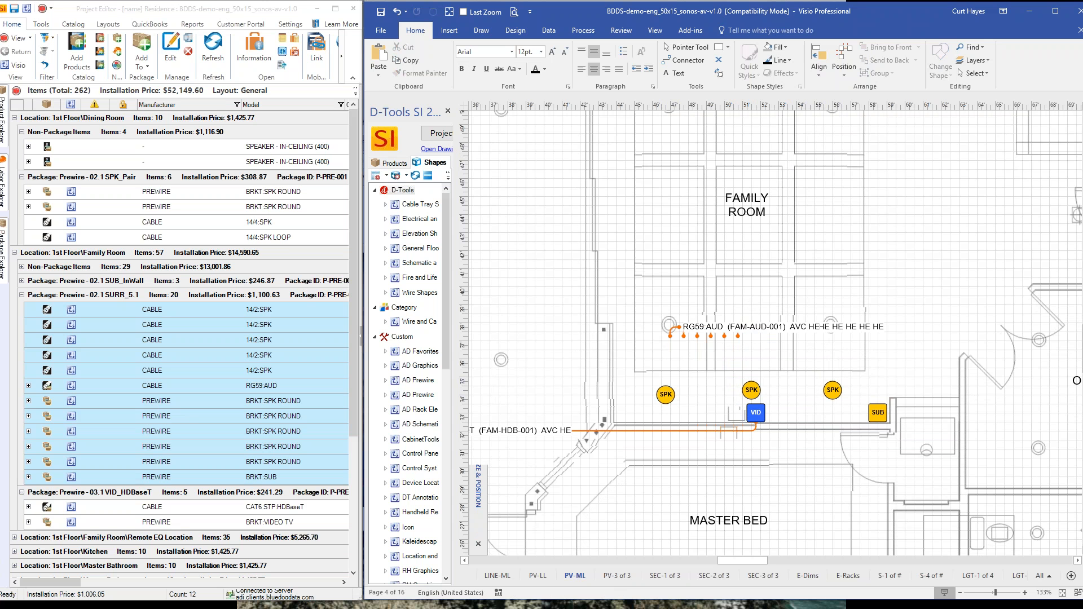
- Attach the RG59:AUD cable to the SUB symbol and one 14/2:SPK cable to each of the five SPK symbols
{"action": "left_click_drag", "start_coordinate": [856, 351], "coordinate": [928, 396]}
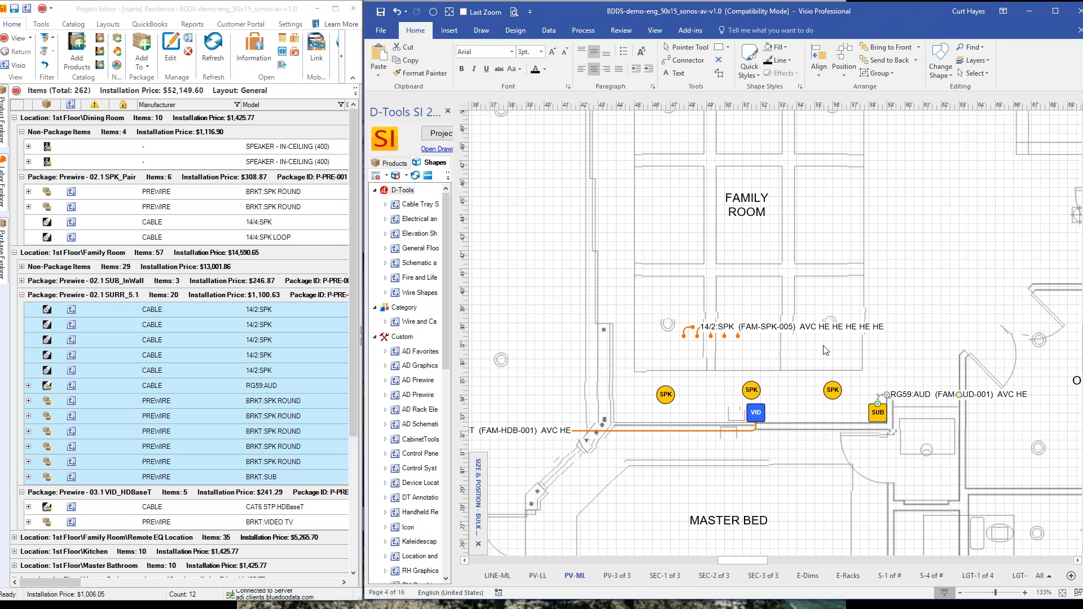
{"action": "scroll", "coordinate": [826, 353], "scroll_direction": "up", "scroll_amount": 2}
{"action": "left_click_drag", "start_coordinate": [822, 366], "coordinate": [857, 405]}
{"action": "mouse_move", "coordinate": [770, 363]}
{"action": "left_mouse_down"}
{"action": "mouse_move", "coordinate": [703, 384]}
{"action": "mouse_move", "coordinate": [724, 405]}
{"action": "mouse_move", "coordinate": [900, 203]}
{"action": "mouse_move", "coordinate": [887, 147]}
{"action": "left_mouse_up"}
{"action": "scroll", "coordinate": [782, 395], "scroll_direction": "up", "scroll_amount": 1}
{"action": "mouse_move", "coordinate": [798, 400]}
{"action": "left_mouse_down"}
{"action": "mouse_move", "coordinate": [774, 182]}
{"action": "mouse_move", "coordinate": [730, 134]}
{"action": "left_mouse_up"}
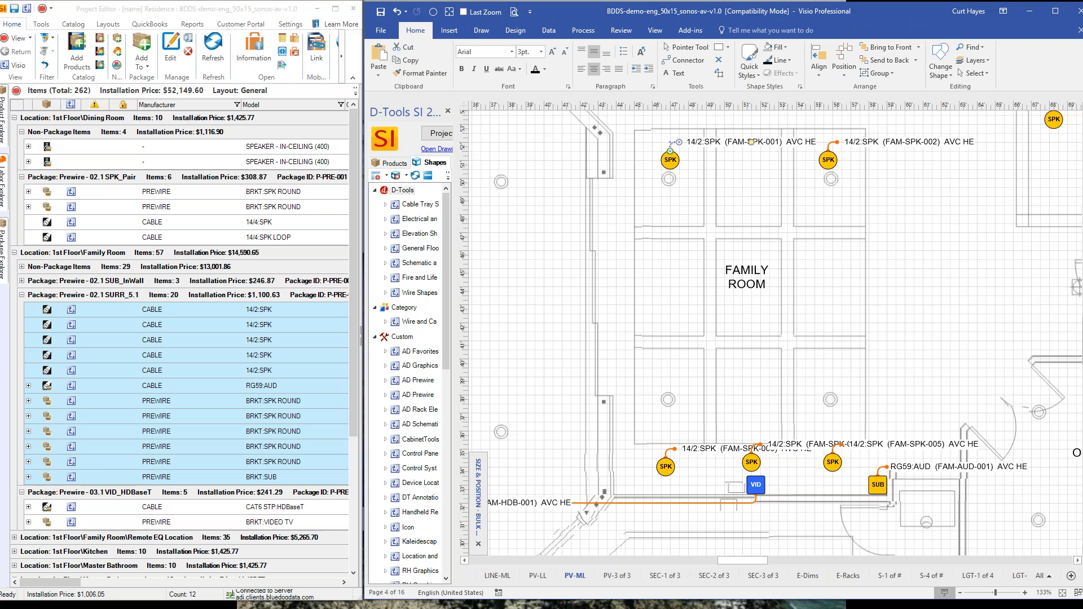
- Move the cable labels of the two SPK symbols at the kitchen end farther out, above the ceiling grid
{"action": "scroll", "coordinate": [730, 134], "scroll_direction": "up", "scroll_amount": 3}
{"action": "left_click_drag", "start_coordinate": [688, 223], "coordinate": [689, 213]}
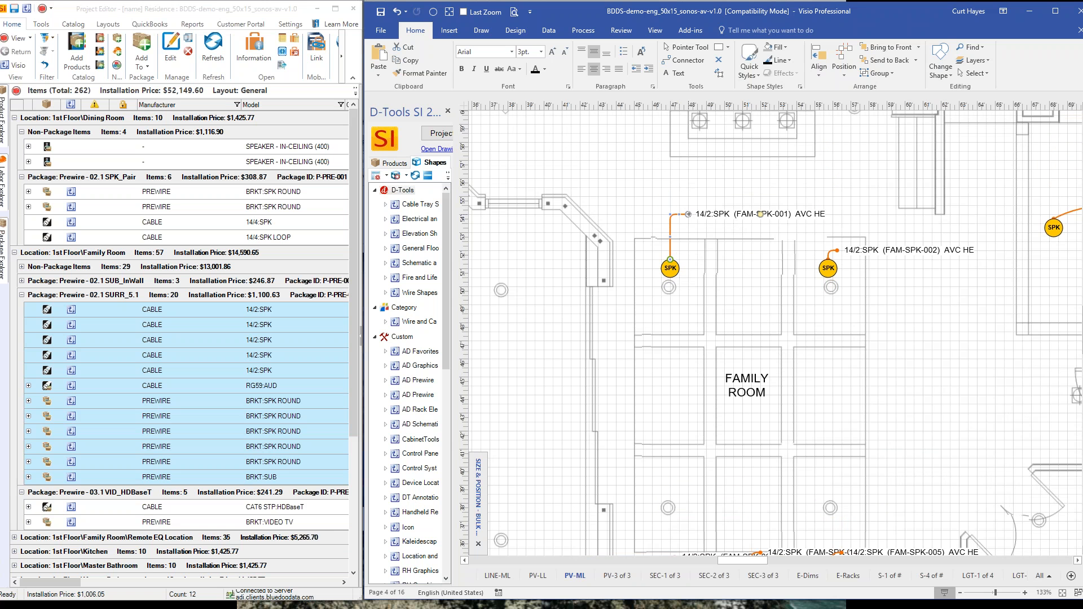
{"action": "left_click_drag", "start_coordinate": [838, 250], "coordinate": [842, 231]}
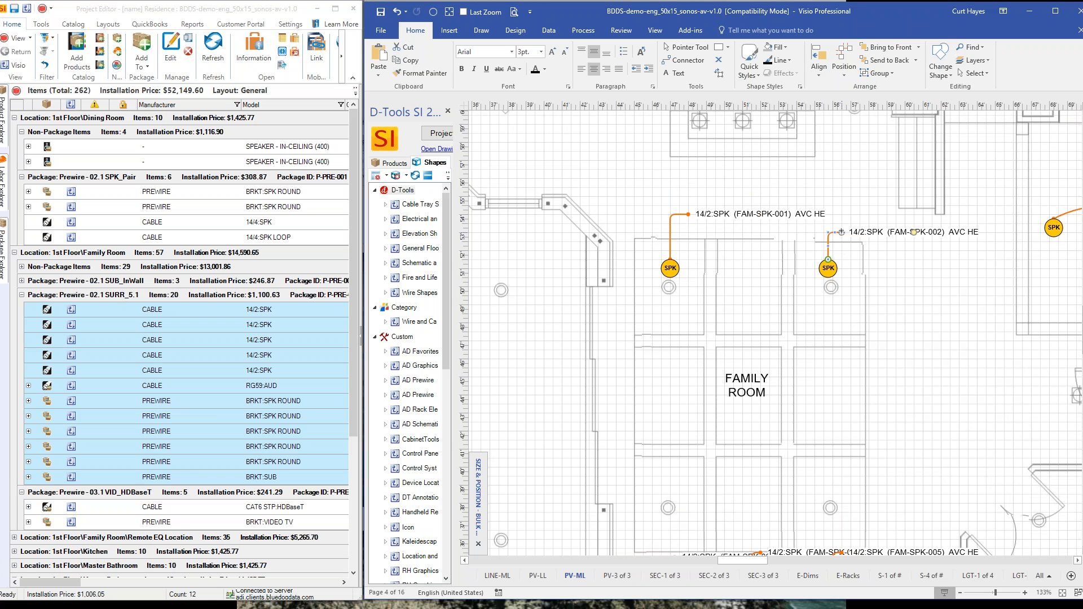
{"action": "left_click", "coordinate": [892, 318]}
- Run the three TV-wall SPK cables out past the exterior wall and stack their labels in line above the HDBaseT label
{"action": "scroll", "coordinate": [896, 325], "scroll_direction": "down", "scroll_amount": 4}
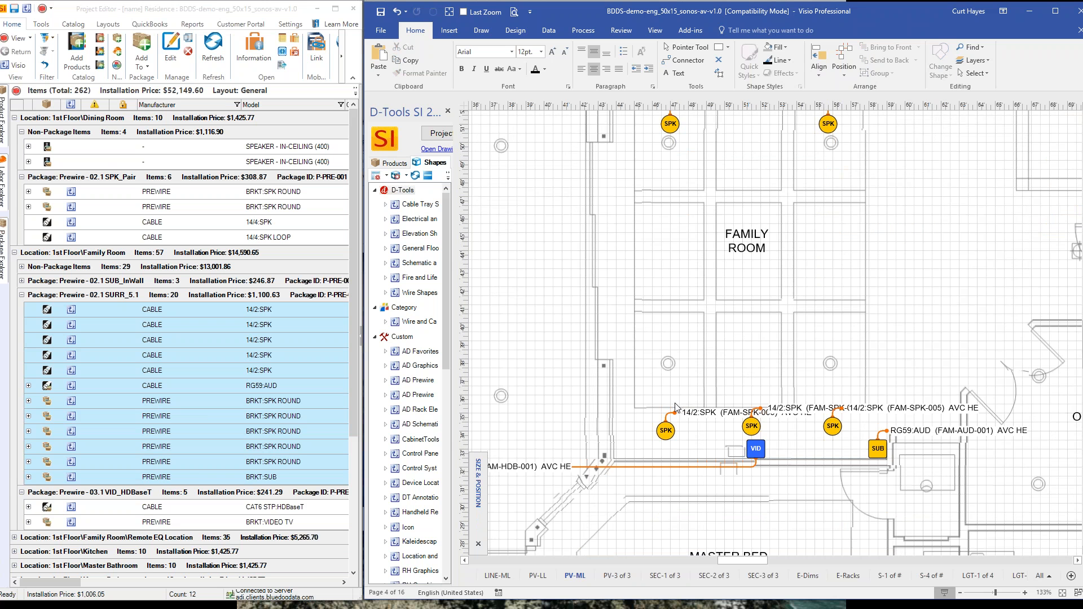
{"action": "left_click_drag", "start_coordinate": [677, 417], "coordinate": [553, 377]}
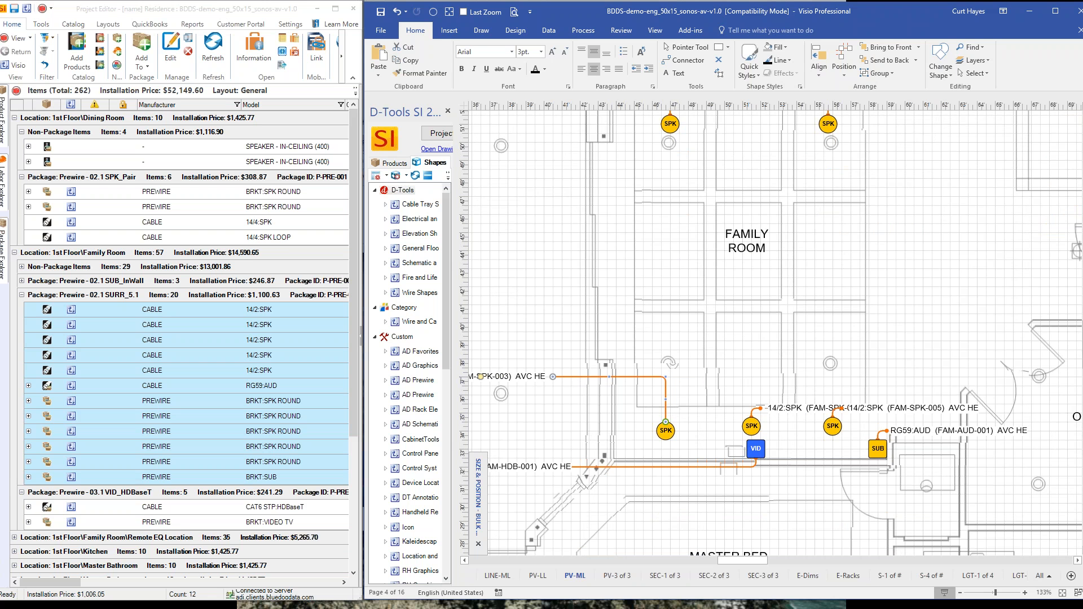
{"action": "scroll", "coordinate": [736, 575], "scroll_direction": "down", "scroll_amount": 1}
{"action": "left_click_drag", "start_coordinate": [736, 564], "coordinate": [725, 563]}
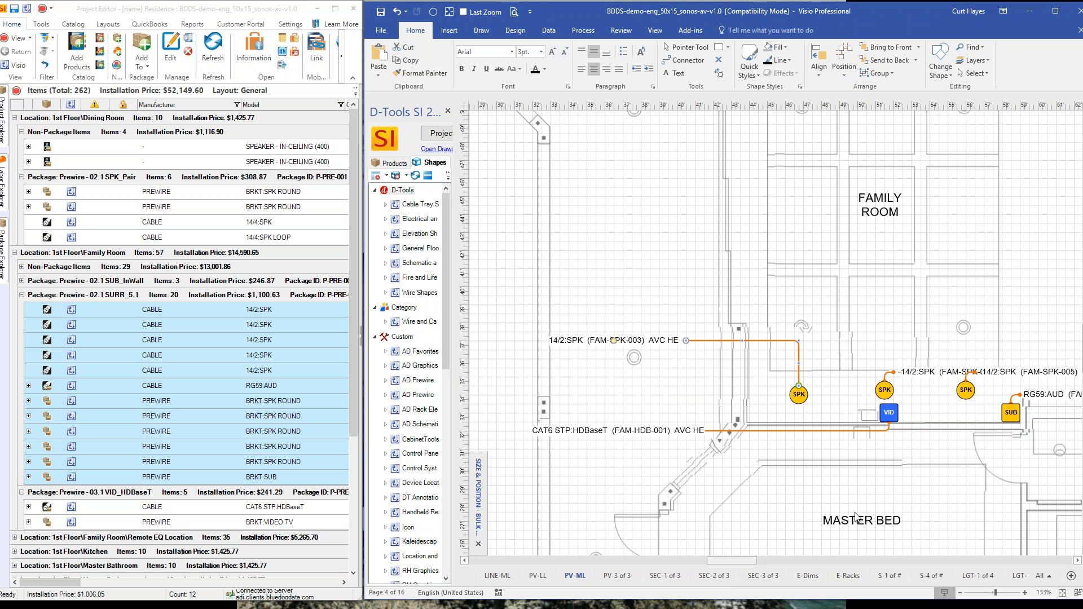
{"action": "left_click_drag", "start_coordinate": [904, 376], "coordinate": [686, 323]}
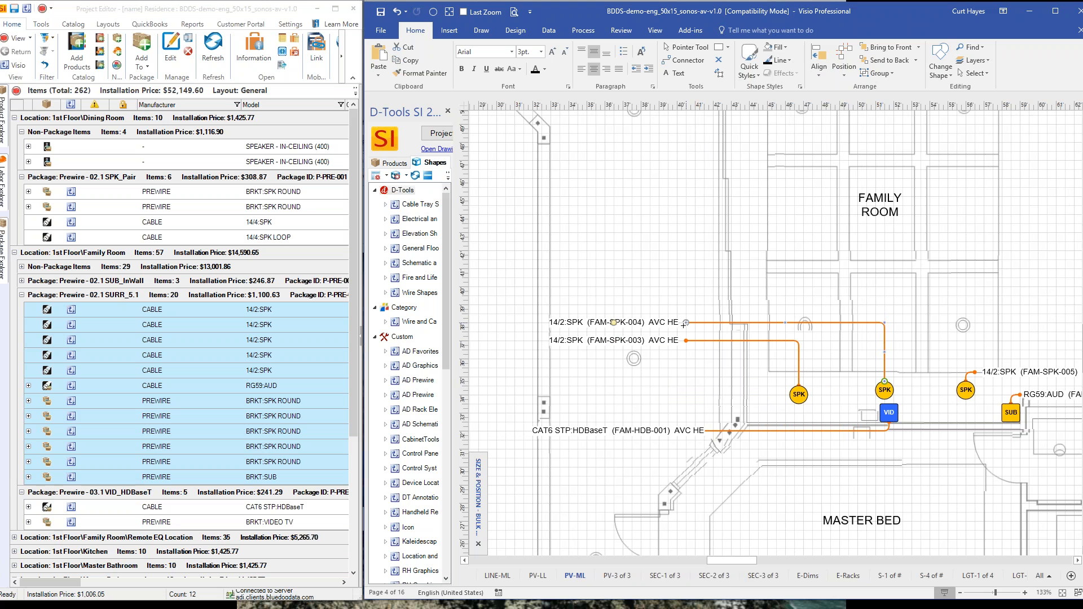
{"action": "left_click", "coordinate": [968, 384]}
{"action": "left_click", "coordinate": [971, 373]}
{"action": "left_click_drag", "start_coordinate": [970, 373], "coordinate": [686, 304]}
{"action": "key", "text": "Escape"}
{"action": "left_click", "coordinate": [995, 359]}
{"action": "left_click", "coordinate": [662, 282]}
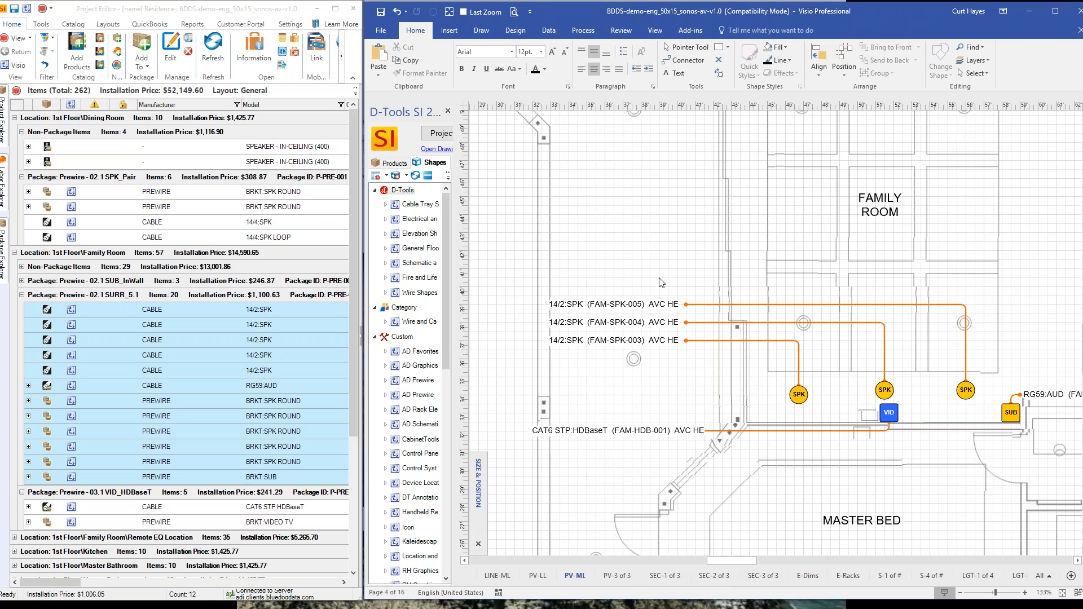
- Open the E-Dims page and expand the Family Room's non-package items in the project list, collapsing the SURR_5.1 and SPK_Pair packages
{"action": "scroll", "coordinate": [662, 282], "scroll_direction": "down", "scroll_amount": 5}
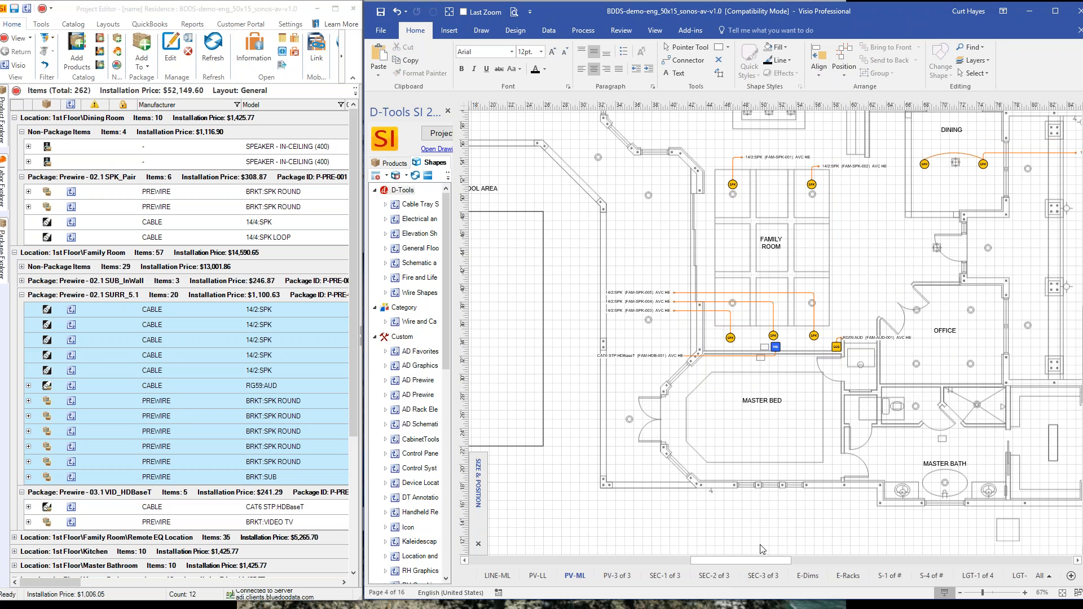
{"action": "left_click_drag", "start_coordinate": [761, 559], "coordinate": [779, 563]}
{"action": "scroll", "coordinate": [658, 351], "scroll_direction": "up", "scroll_amount": 3}
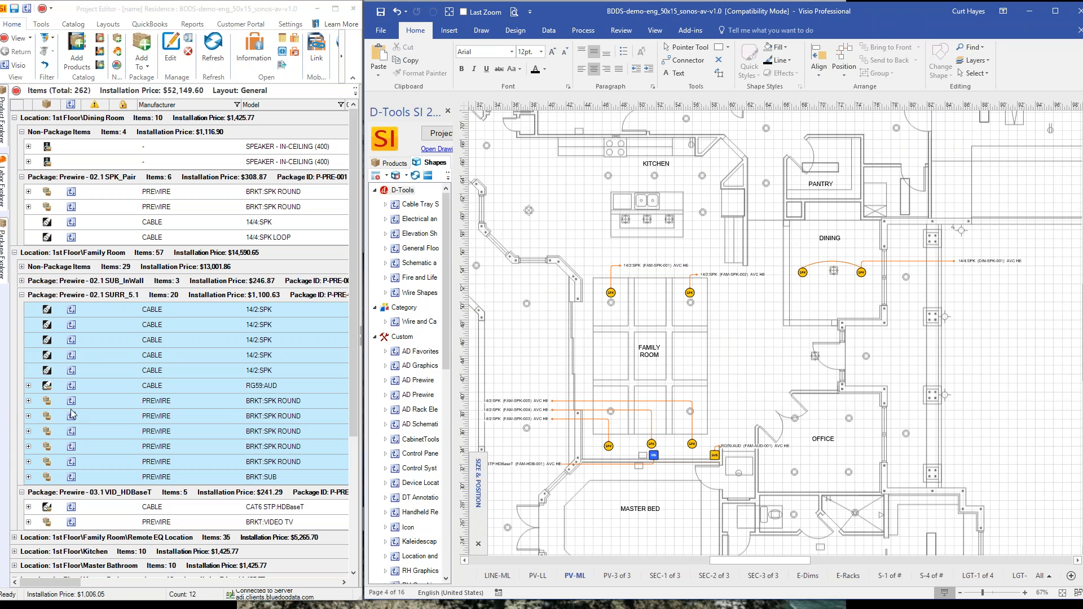
{"action": "left_click", "coordinate": [808, 578]}
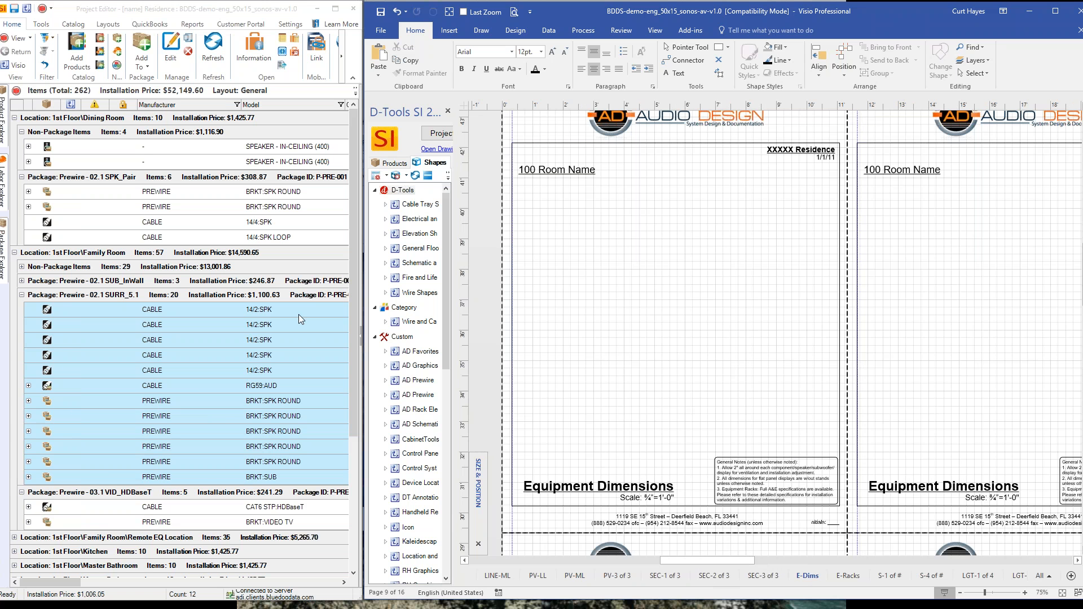
{"action": "left_click", "coordinate": [22, 294]}
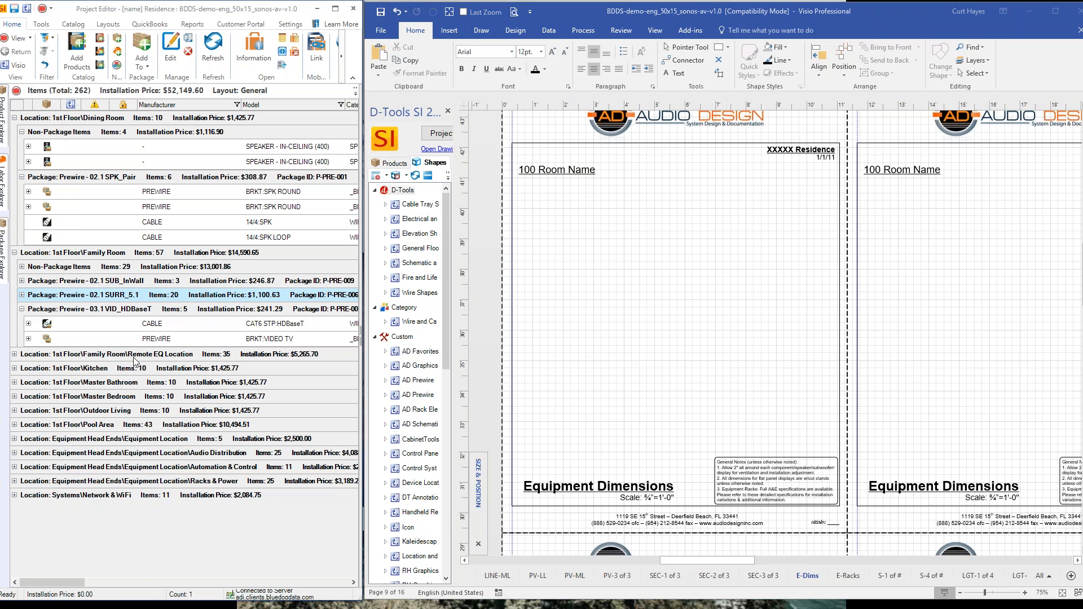
{"action": "left_click", "coordinate": [22, 177]}
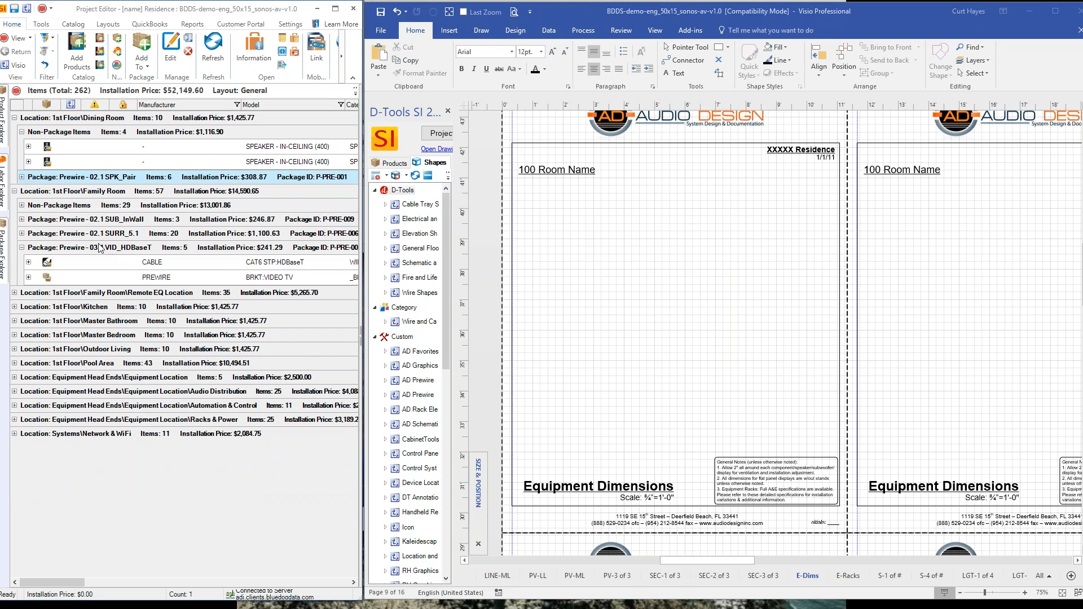
{"action": "left_click", "coordinate": [22, 206]}
{"action": "left_click_drag", "start_coordinate": [51, 582], "coordinate": [66, 583]}
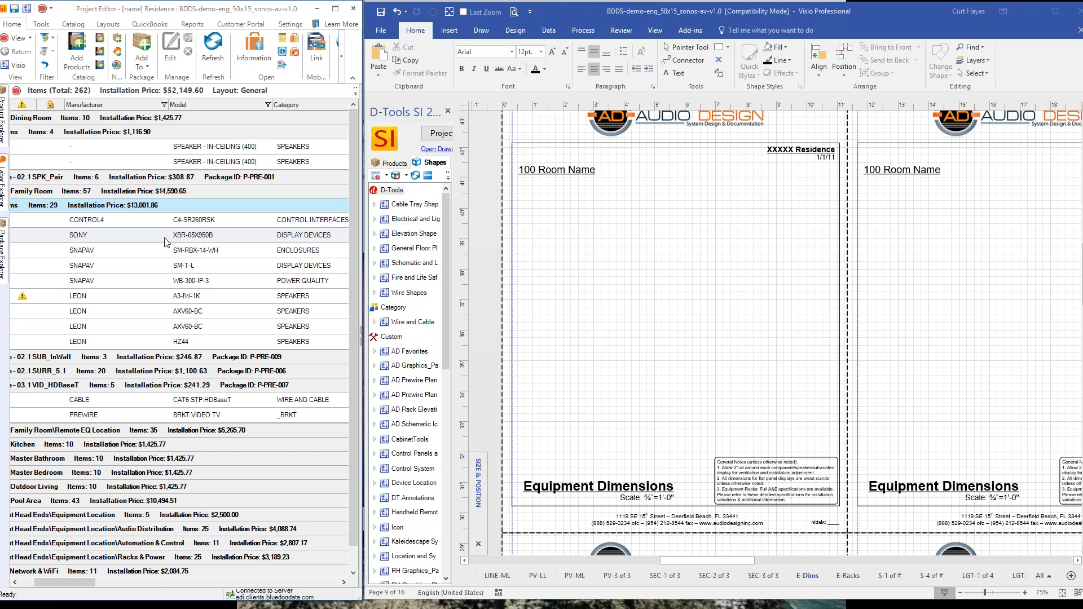
- Add the Sony XBR-65X950B display and Leon HZ44 speaker to the first Equipment Dimensions sheet
{"action": "left_click", "coordinate": [136, 241]}
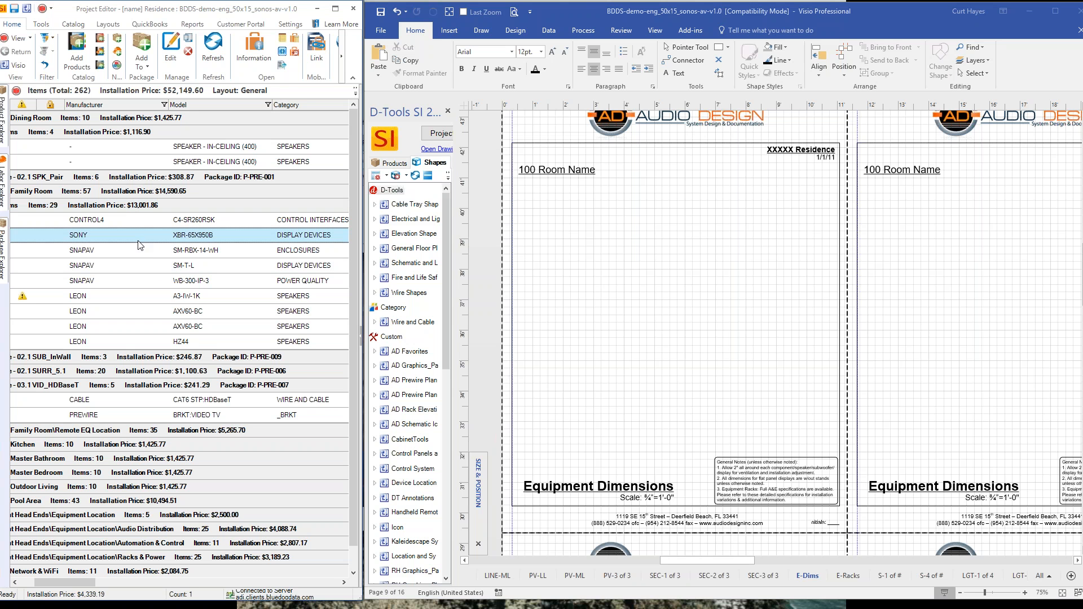
{"action": "left_click", "coordinate": [127, 341], "text": "ctrl"}
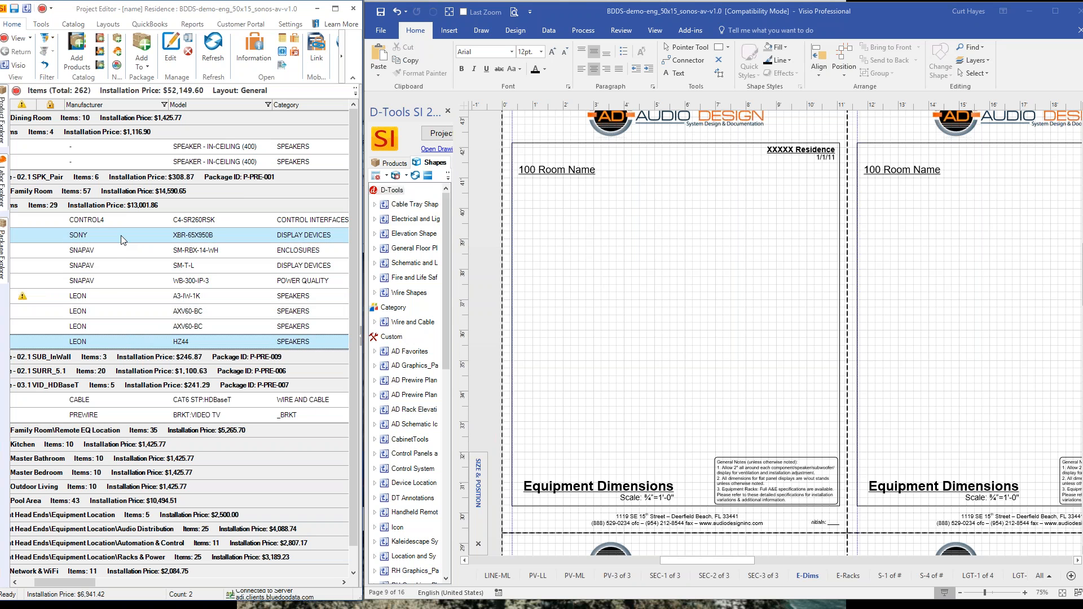
{"action": "left_click_drag", "start_coordinate": [503, 257], "coordinate": [658, 367]}
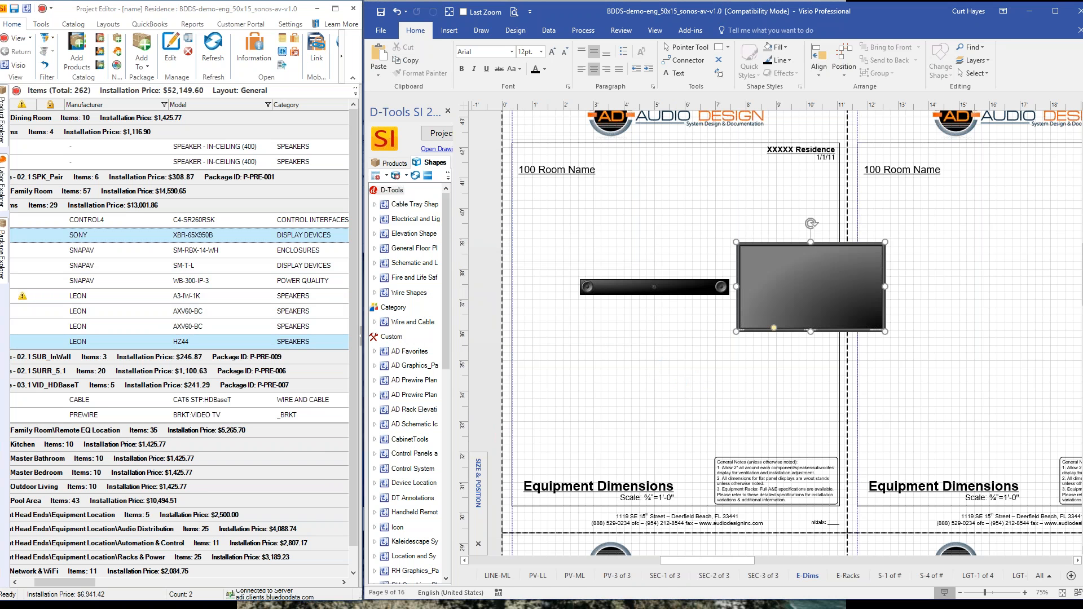
- Center the TV on the first sheet and align the soundbar directly beneath it
{"action": "left_click_drag", "start_coordinate": [691, 370], "coordinate": [696, 377]}
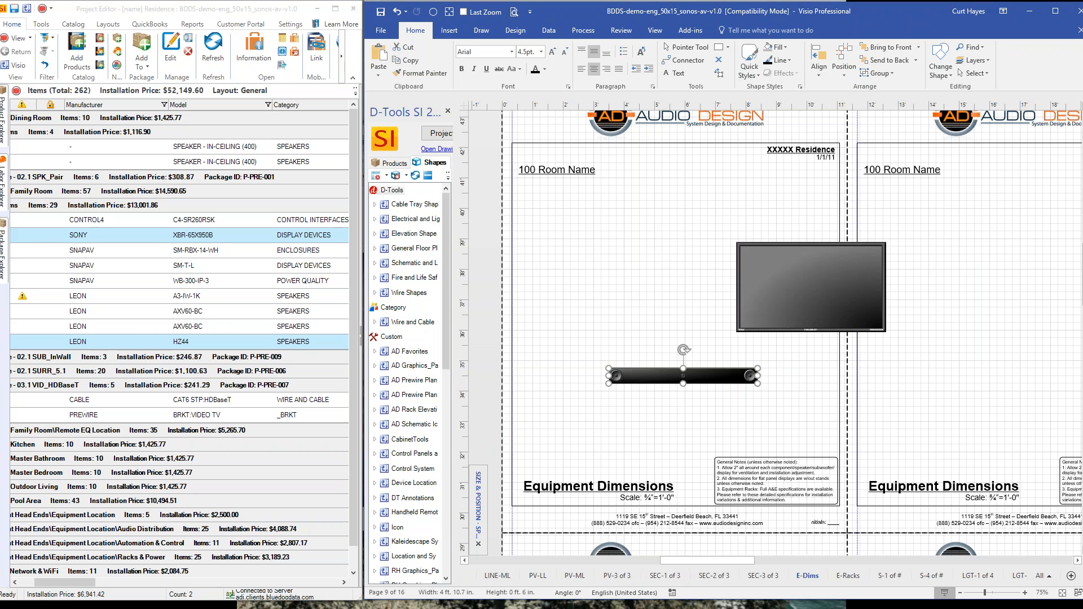
{"action": "left_click_drag", "start_coordinate": [779, 314], "coordinate": [631, 312]}
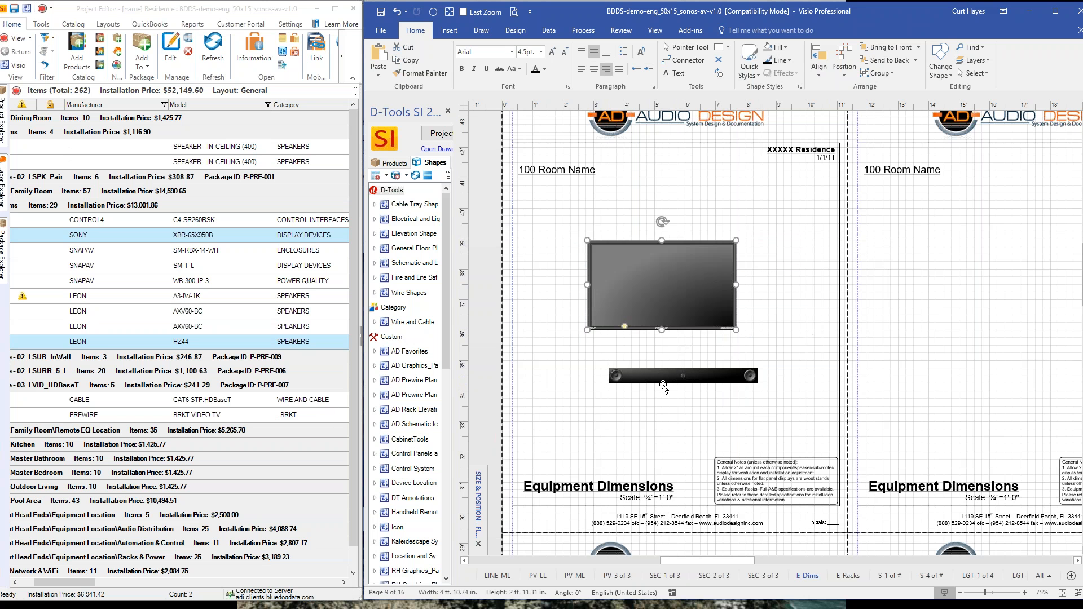
{"action": "left_click_drag", "start_coordinate": [666, 379], "coordinate": [647, 347]}
{"action": "left_click", "coordinate": [672, 379]}
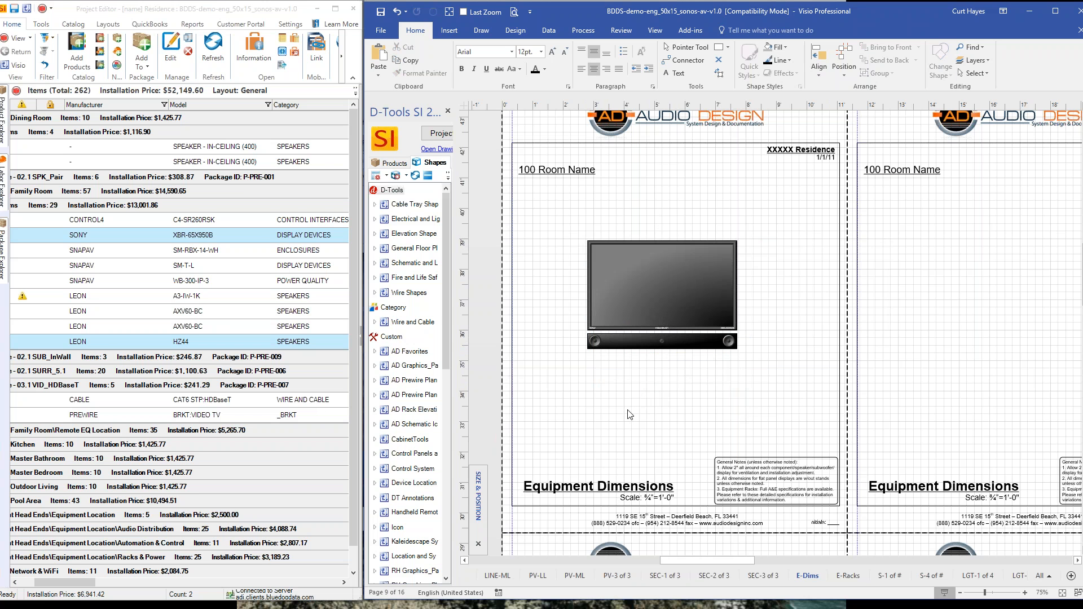
- Dimension the TV's height along its left edge with the Universal Dimension Shape from DT Annotations
{"action": "left_click", "coordinate": [375, 499]}
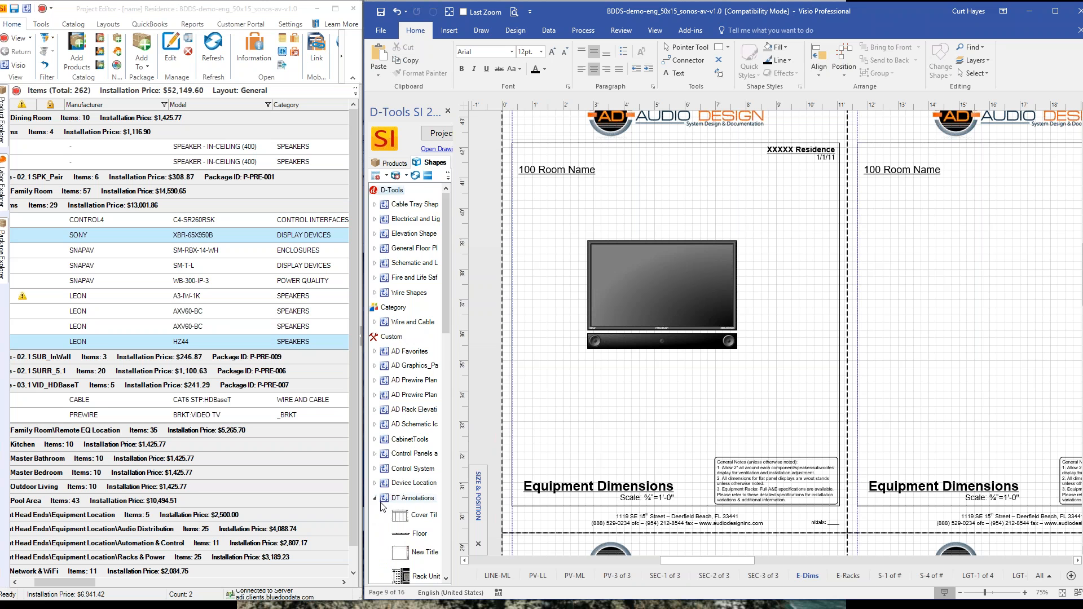
{"action": "scroll", "coordinate": [406, 497], "scroll_direction": "down", "scroll_amount": 3}
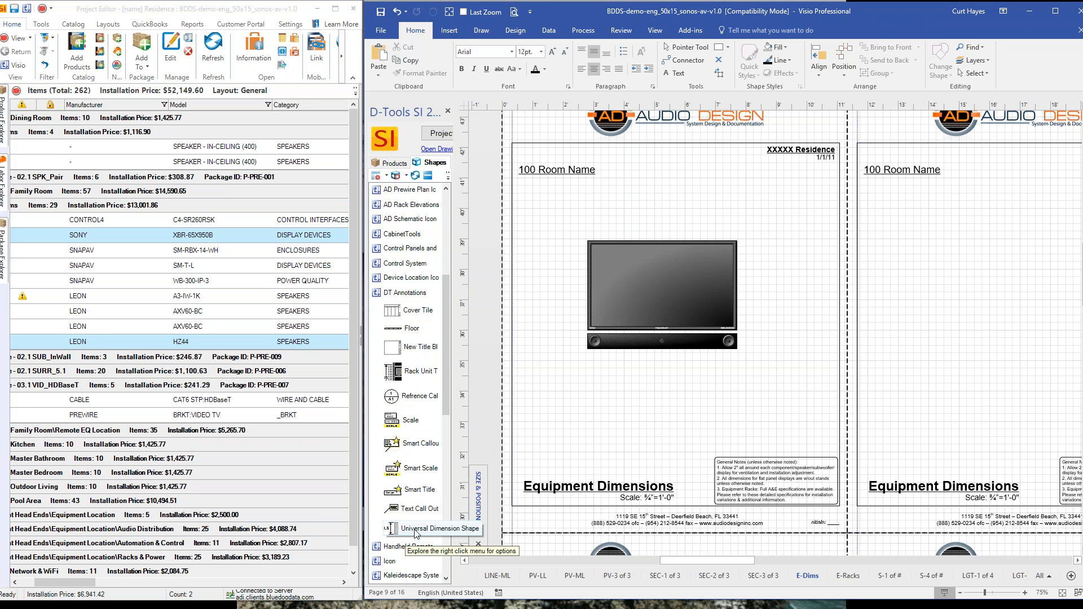
{"action": "mouse_move", "coordinate": [412, 528]}
{"action": "left_mouse_down"}
{"action": "mouse_move", "coordinate": [568, 291]}
{"action": "mouse_move", "coordinate": [588, 241]}
{"action": "left_mouse_up"}
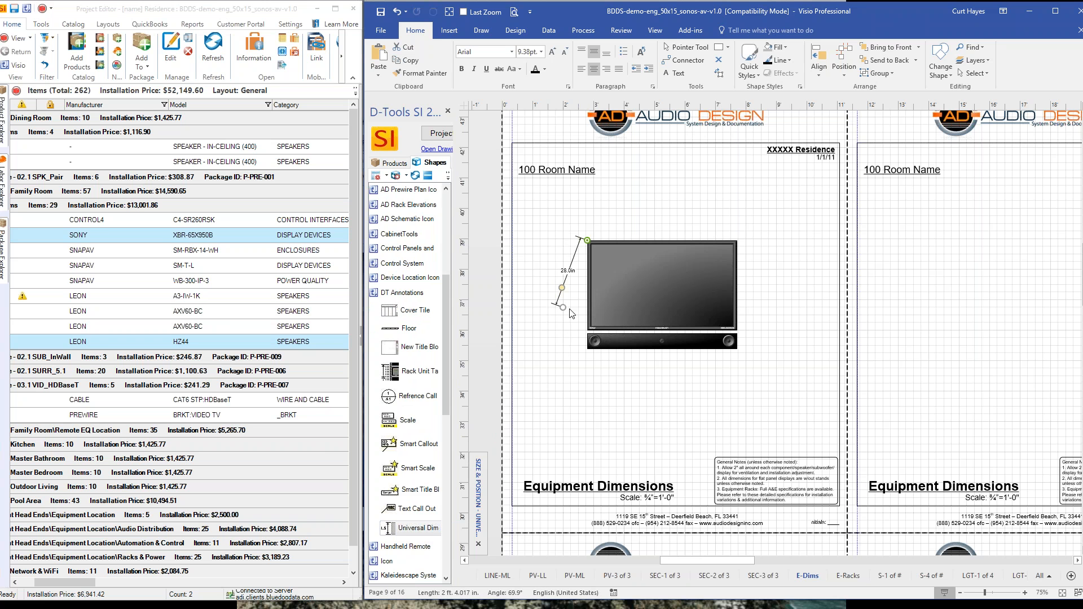
{"action": "mouse_move", "coordinate": [563, 307]}
{"action": "left_mouse_down"}
{"action": "mouse_move", "coordinate": [587, 330]}
{"action": "mouse_move", "coordinate": [563, 308]}
{"action": "left_mouse_up"}
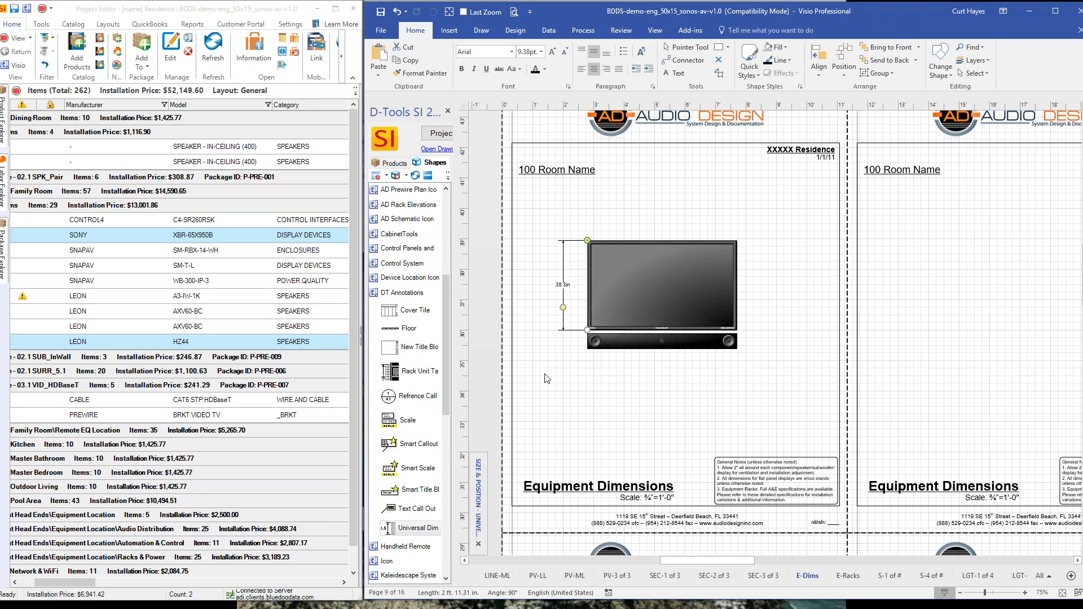
- Paste another dimension shape and attach it to the TV's upper corners to dimension its width
{"action": "left_click", "coordinate": [572, 375]}
{"action": "key", "text": "ctrl+v"}
{"action": "left_click_drag", "start_coordinate": [574, 395], "coordinate": [572, 213]}
{"action": "left_click_drag", "start_coordinate": [592, 158], "coordinate": [737, 240]}
{"action": "left_click_drag", "start_coordinate": [594, 245], "coordinate": [588, 242]}
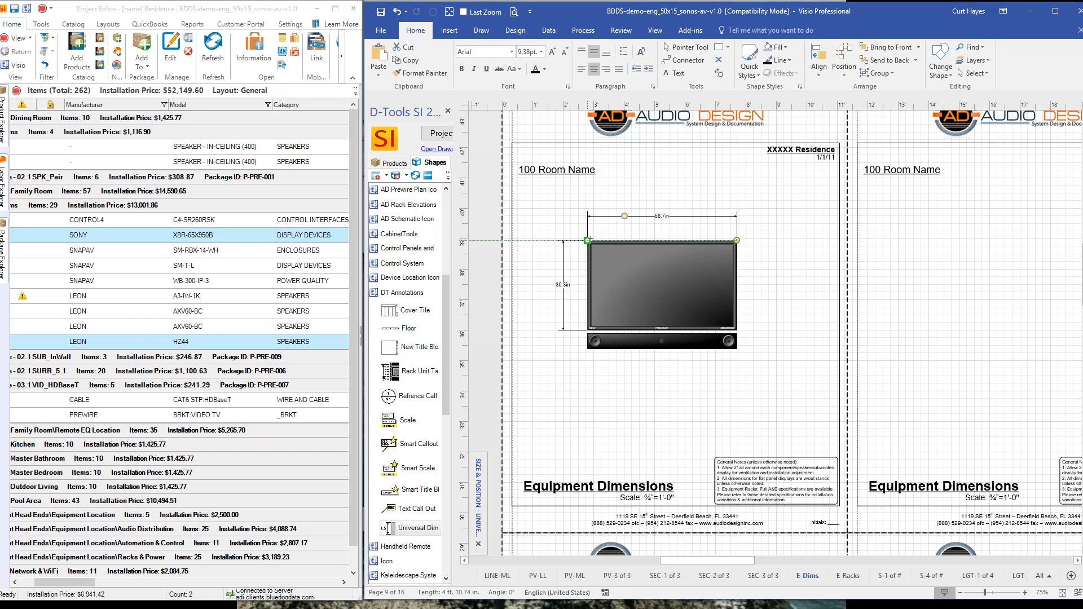
{"action": "left_click", "coordinate": [587, 254]}
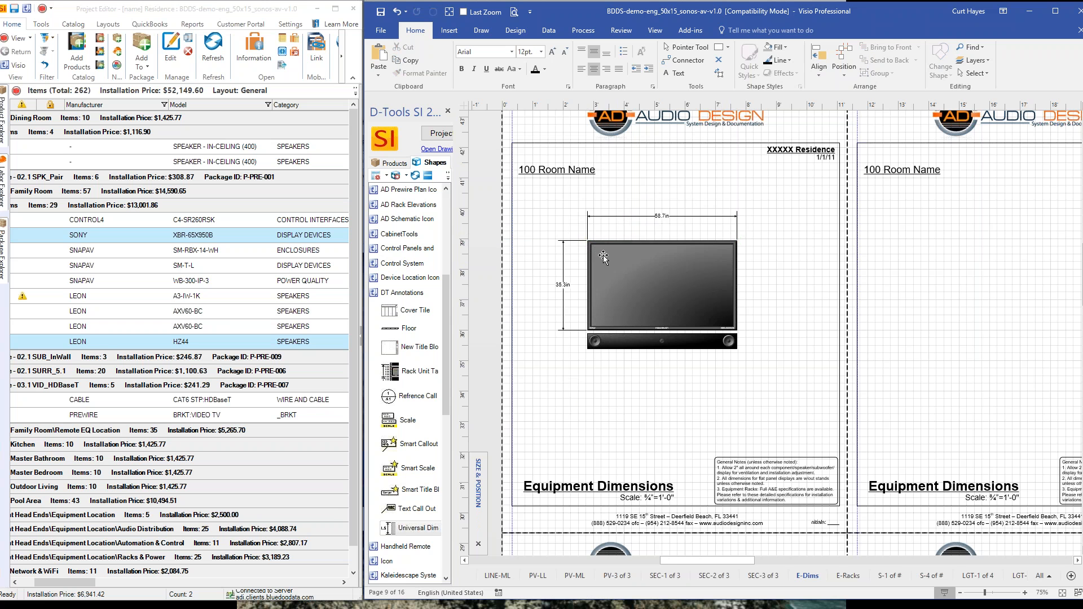
- Generate a D-Tools side view of the Sony TV on the first Equipment Dimensions sheet
{"action": "scroll", "coordinate": [603, 255], "scroll_direction": "up", "scroll_amount": 1}
{"action": "right_click", "coordinate": [676, 317]}
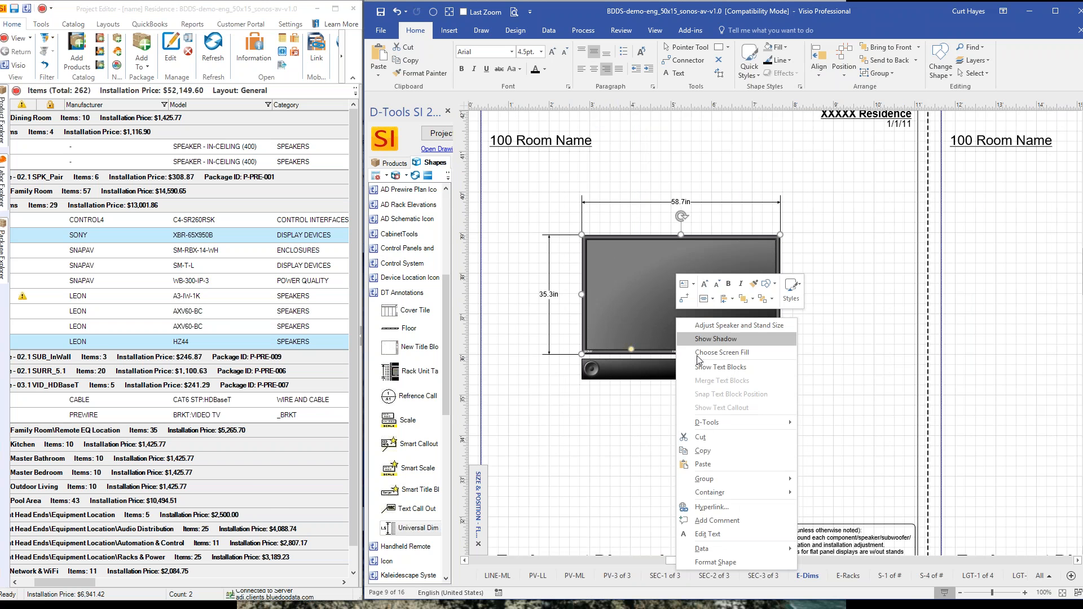
{"action": "mouse_move", "coordinate": [715, 422]}
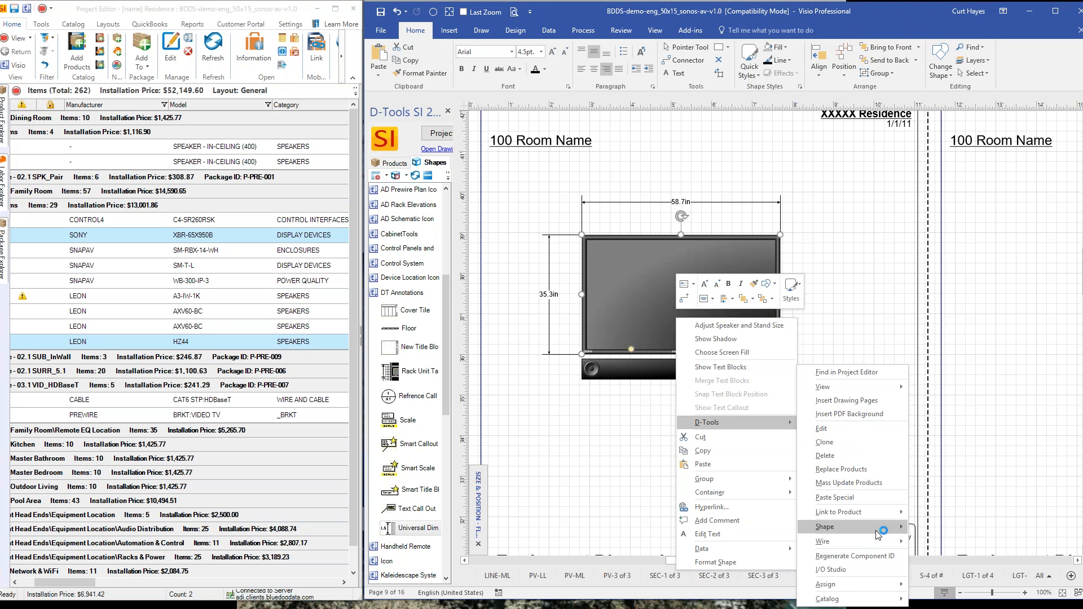
{"action": "mouse_move", "coordinate": [886, 530]}
{"action": "left_click", "coordinate": [959, 556]}
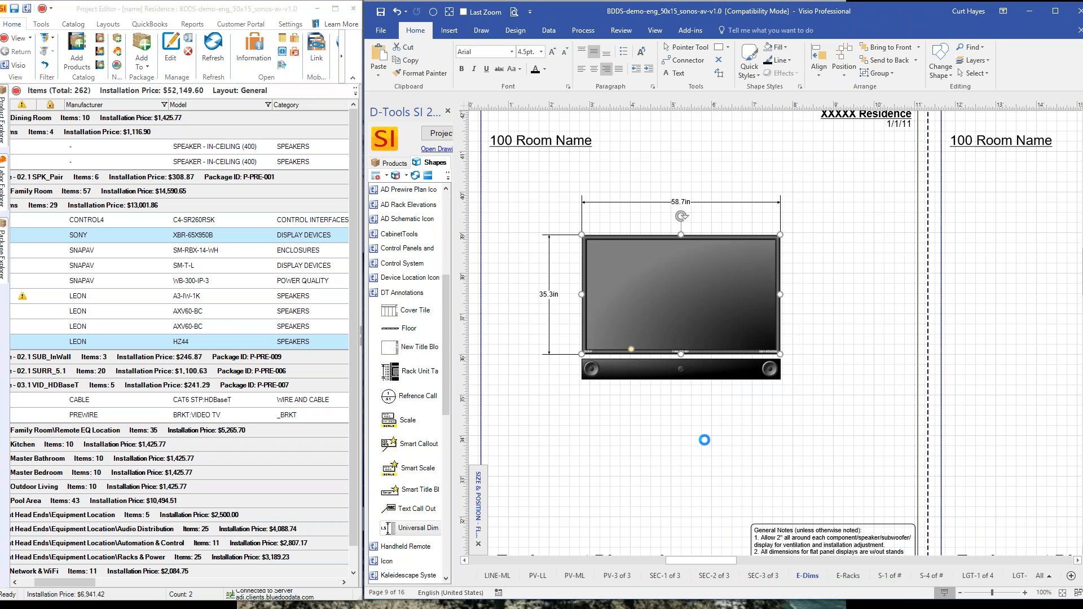
- Generate a D-Tools side view of the Leon HZ44 soundbar beneath the TV
{"action": "left_click", "coordinate": [719, 372]}
{"action": "right_click", "coordinate": [720, 372]}
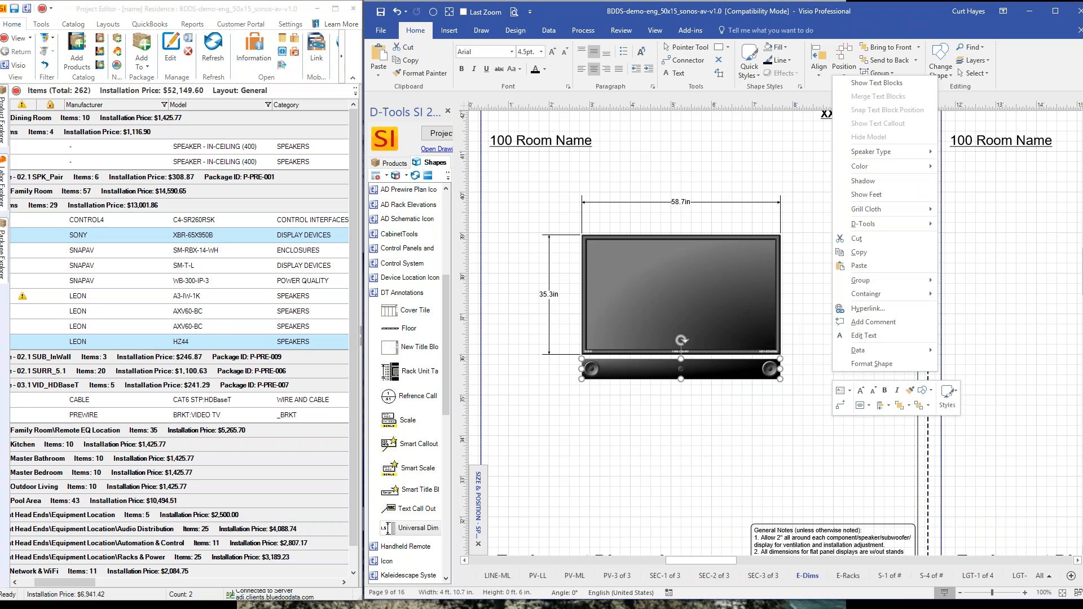
{"action": "mouse_move", "coordinate": [930, 222]}
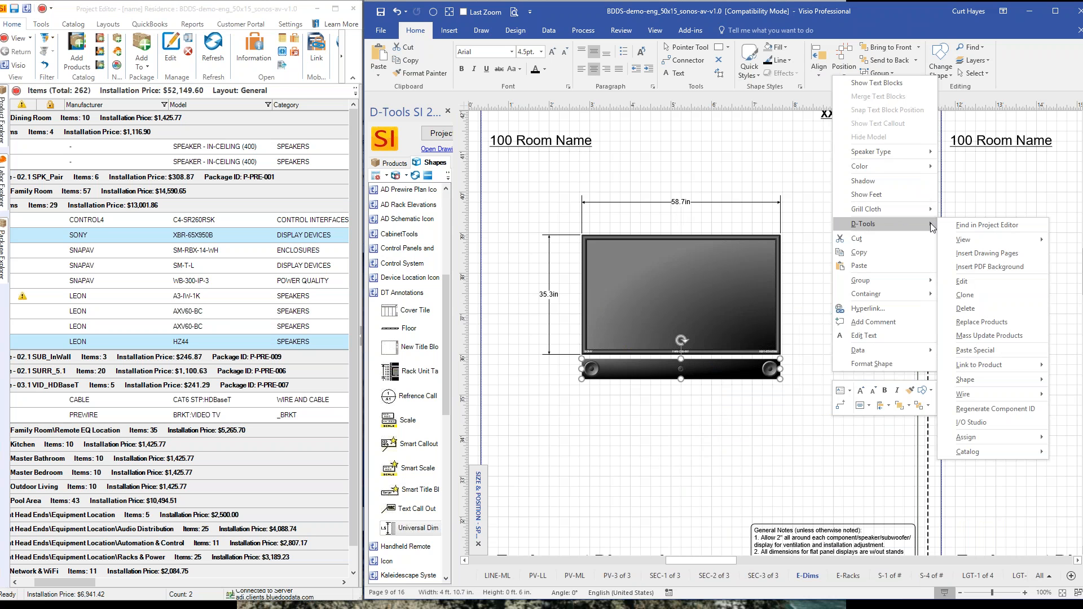
{"action": "mouse_move", "coordinate": [979, 378]}
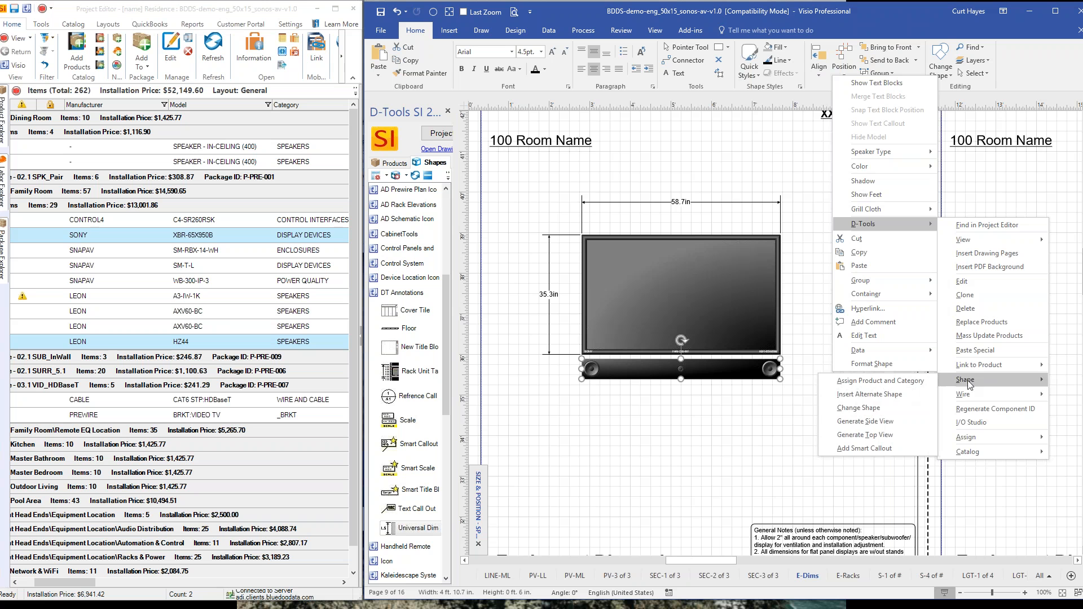
{"action": "left_click", "coordinate": [862, 422]}
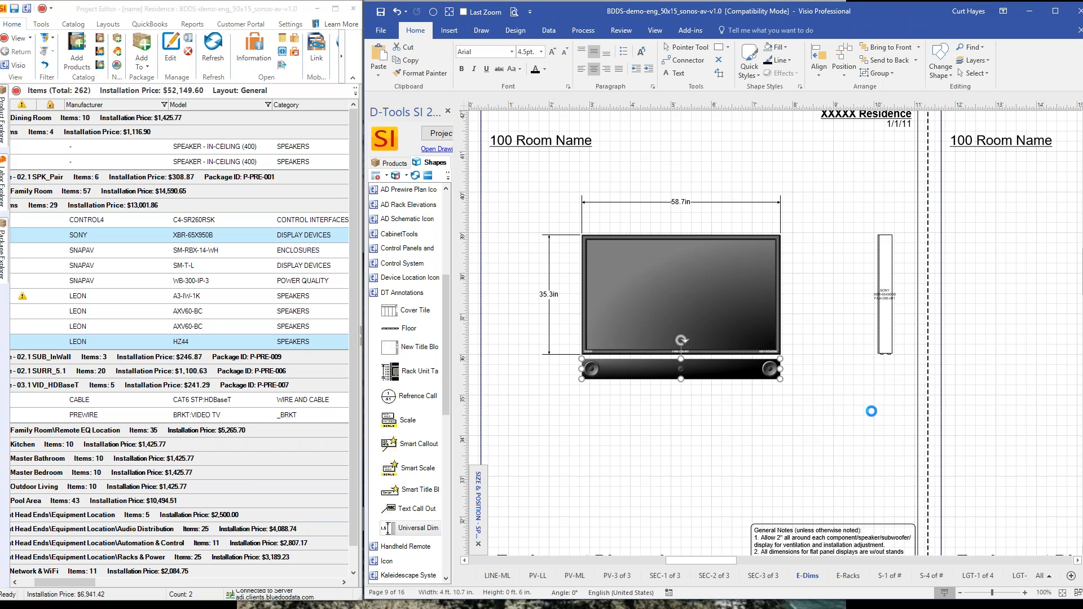
- Move the TV and soundbar side views together horizontally, closer to the front views
{"action": "scroll", "coordinate": [890, 345], "scroll_direction": "up", "scroll_amount": 2}
{"action": "left_click", "coordinate": [885, 346]}
{"action": "left_click", "coordinate": [881, 379], "text": "shift"}
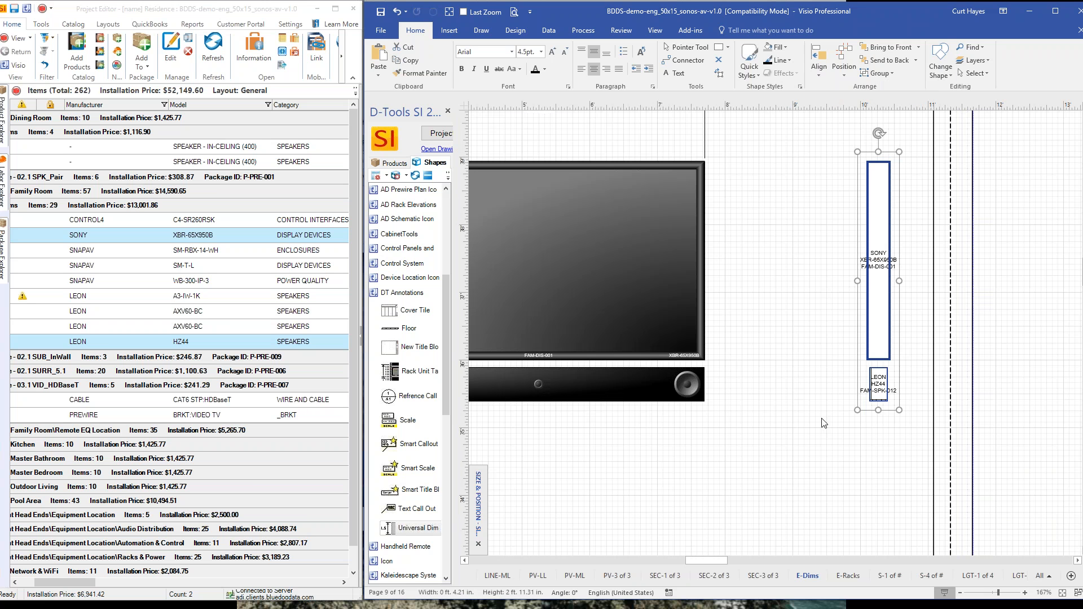
{"action": "key", "text": "Left"}
{"action": "key", "text": "Left"}
{"action": "key", "text": "Left"}
{"action": "key", "text": "Left"}
{"action": "key", "text": "Left"}
{"action": "key", "text": "Left"}
{"action": "key", "text": "Left"}
{"action": "key", "text": "Left"}
{"action": "key", "text": "Left"}
{"action": "left_click", "coordinate": [822, 422]}
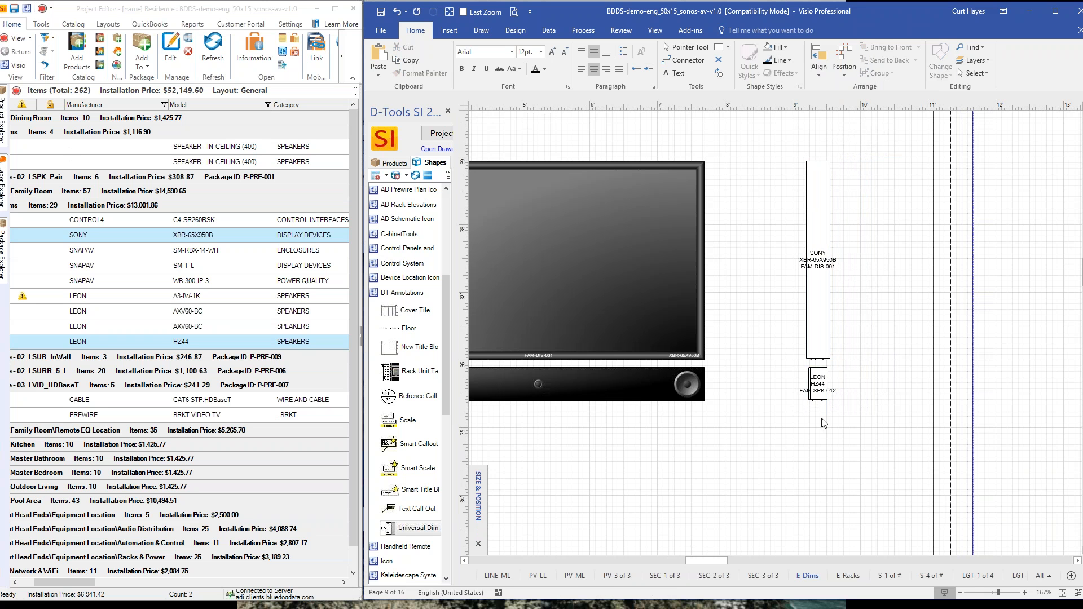
{"action": "left_click", "coordinate": [818, 385]}
{"action": "left_click_drag", "start_coordinate": [819, 387], "coordinate": [793, 383]}
{"action": "key", "text": "ctrl+z"}
{"action": "key", "text": "ctrl+z"}
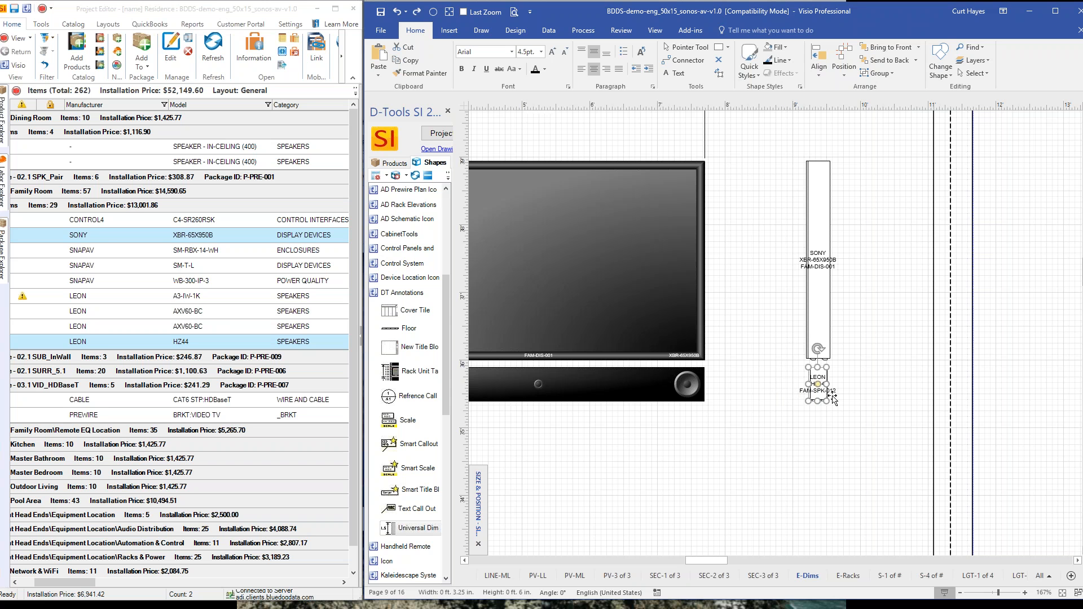
- Move the text labels of the soundbar and TV side views outside their outlines, to the left of each shape
{"action": "scroll", "coordinate": [827, 393], "scroll_direction": "up", "scroll_amount": 3}
{"action": "left_click_drag", "start_coordinate": [810, 376], "coordinate": [785, 375]}
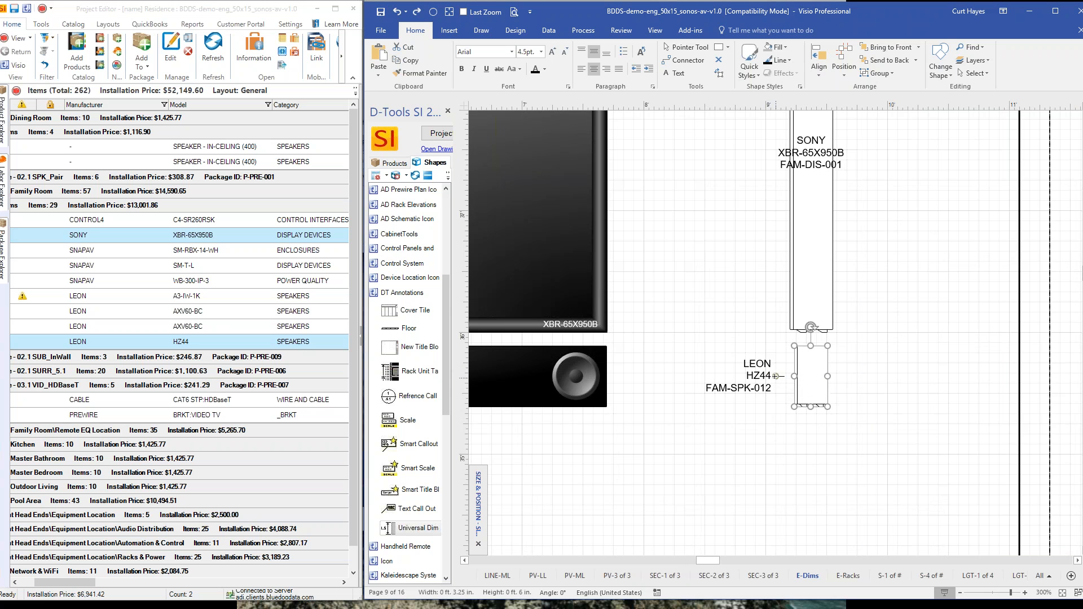
{"action": "scroll", "coordinate": [789, 313], "scroll_direction": "up", "scroll_amount": 2}
{"action": "left_click", "coordinate": [811, 265]}
{"action": "left_click_drag", "start_coordinate": [811, 265], "coordinate": [775, 263]}
{"action": "scroll", "coordinate": [754, 431], "scroll_direction": "down", "scroll_amount": 3}
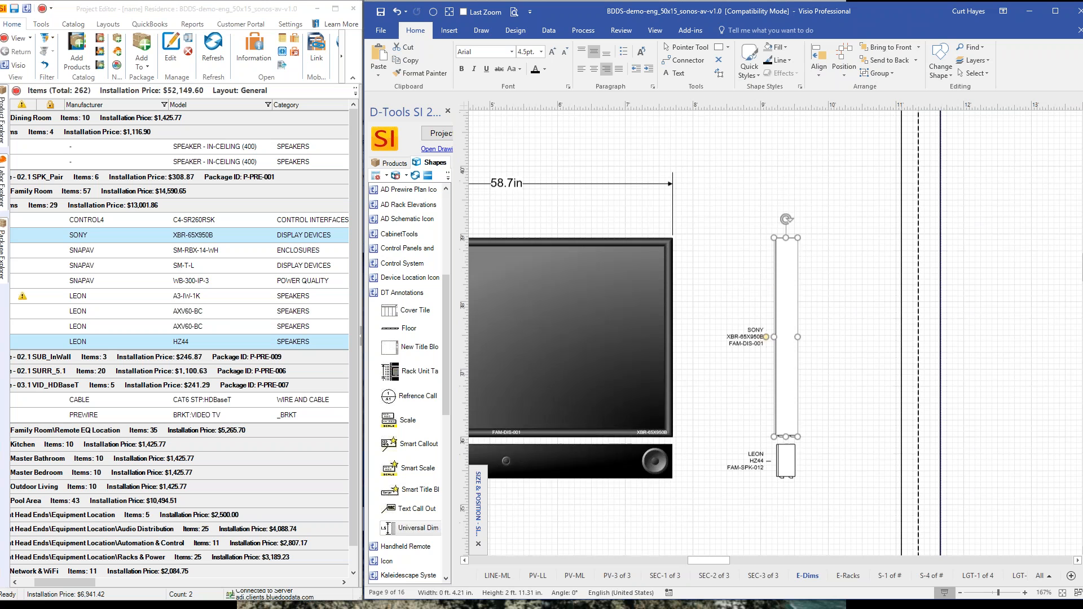
- Paste another dimension shape and attach it to the upper corners of the TV's side view to dimension its depth
{"action": "scroll", "coordinate": [743, 253], "scroll_direction": "up", "scroll_amount": 2}
{"action": "left_click", "coordinate": [742, 253]}
{"action": "key", "text": "ctrl+v"}
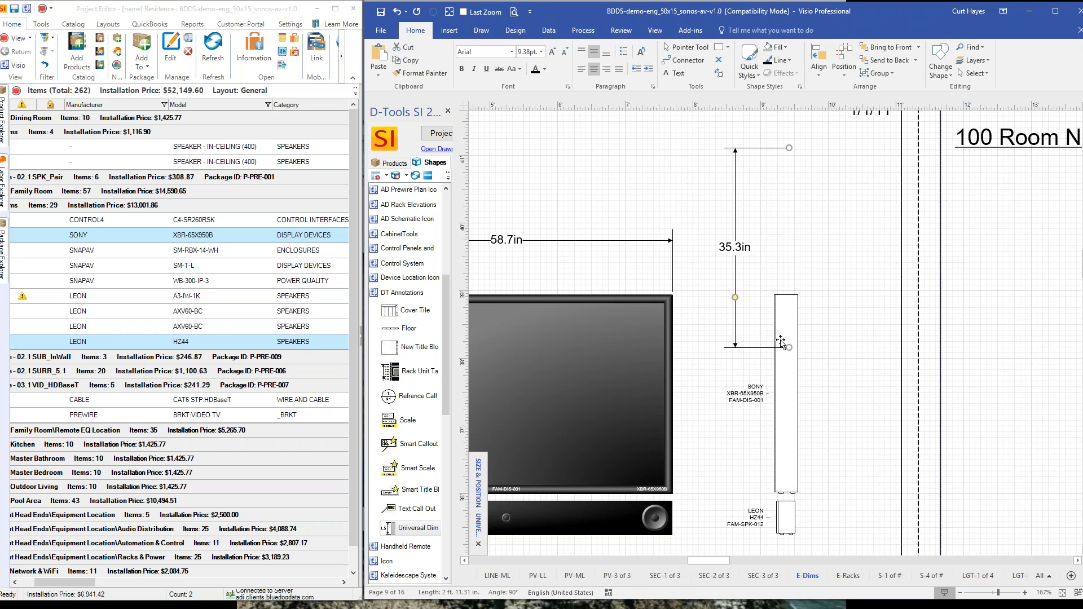
{"action": "left_click_drag", "start_coordinate": [789, 346], "coordinate": [773, 294]}
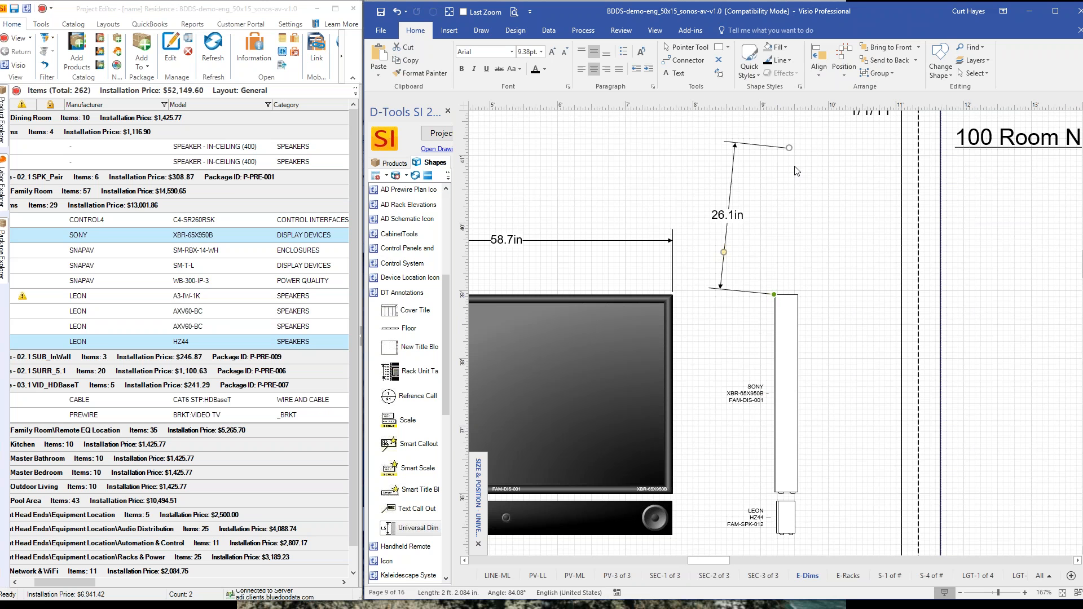
{"action": "left_click_drag", "start_coordinate": [788, 149], "coordinate": [797, 294]}
{"action": "left_click", "coordinate": [767, 323]}
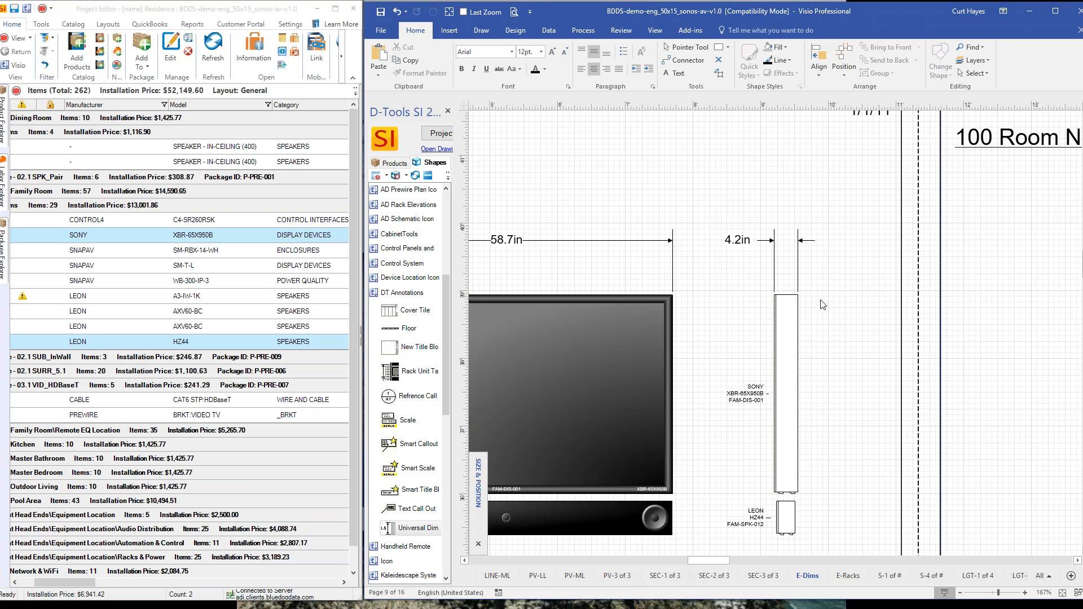
{"action": "scroll", "coordinate": [844, 458], "scroll_direction": "down", "scroll_amount": 2}
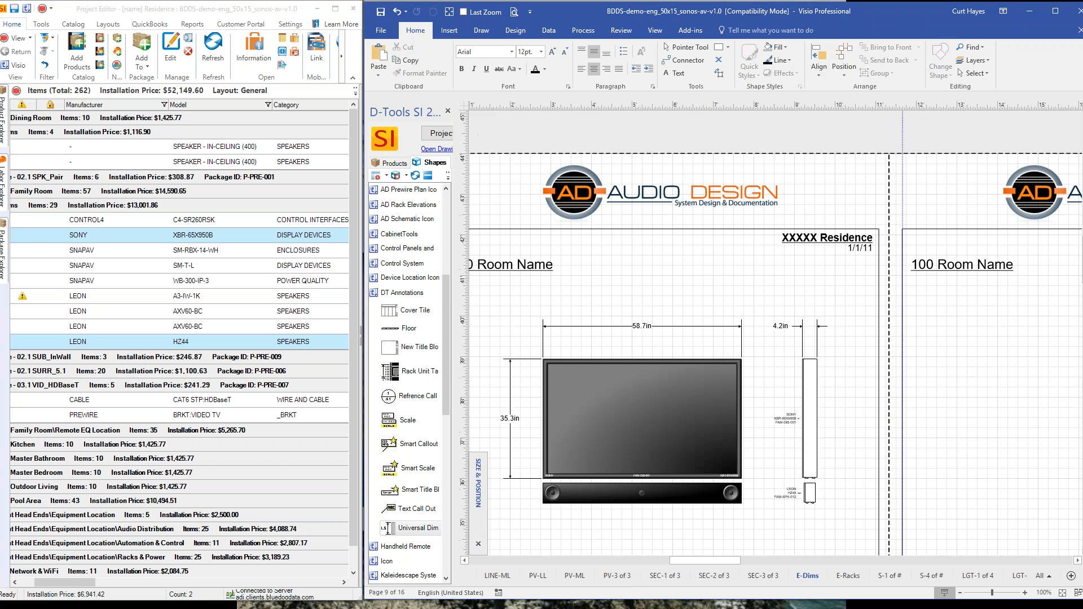
{"action": "scroll", "coordinate": [698, 440], "scroll_direction": "down", "scroll_amount": 2}
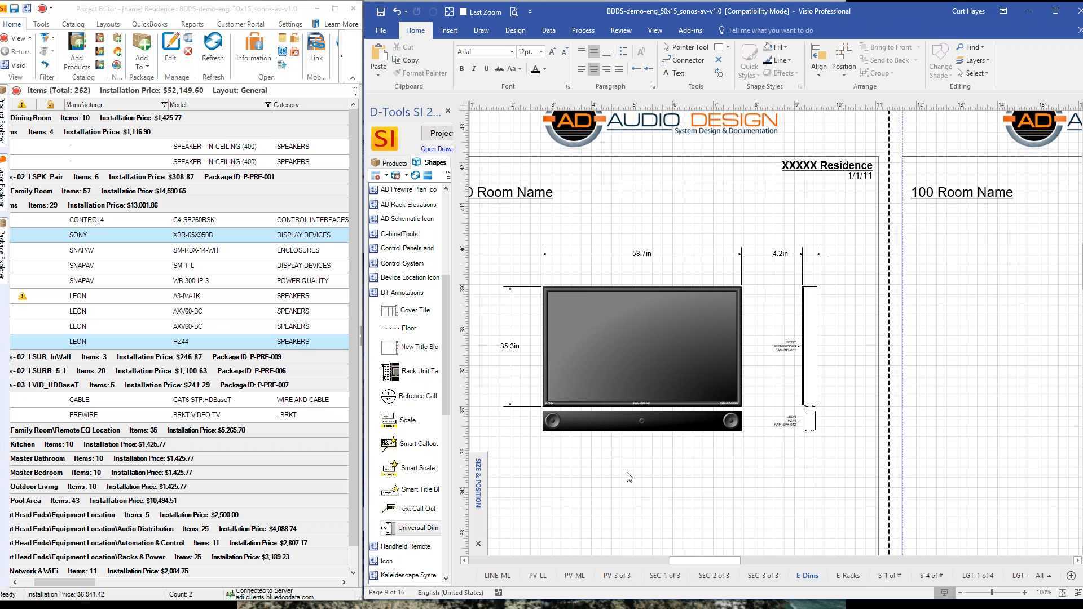
- Open the E-Racks page and expand the Equipment Location\Racks & Power items down to the SR-FS-SYSTEM-42U rack's accessories
{"action": "left_click", "coordinate": [848, 575]}
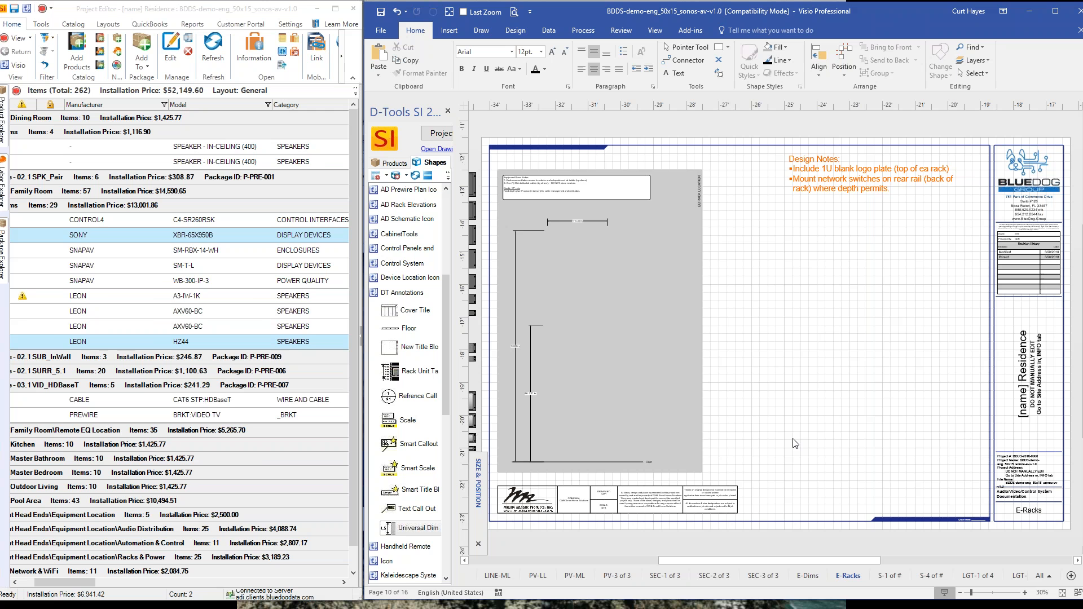
{"action": "left_click_drag", "start_coordinate": [75, 585], "coordinate": [54, 585]}
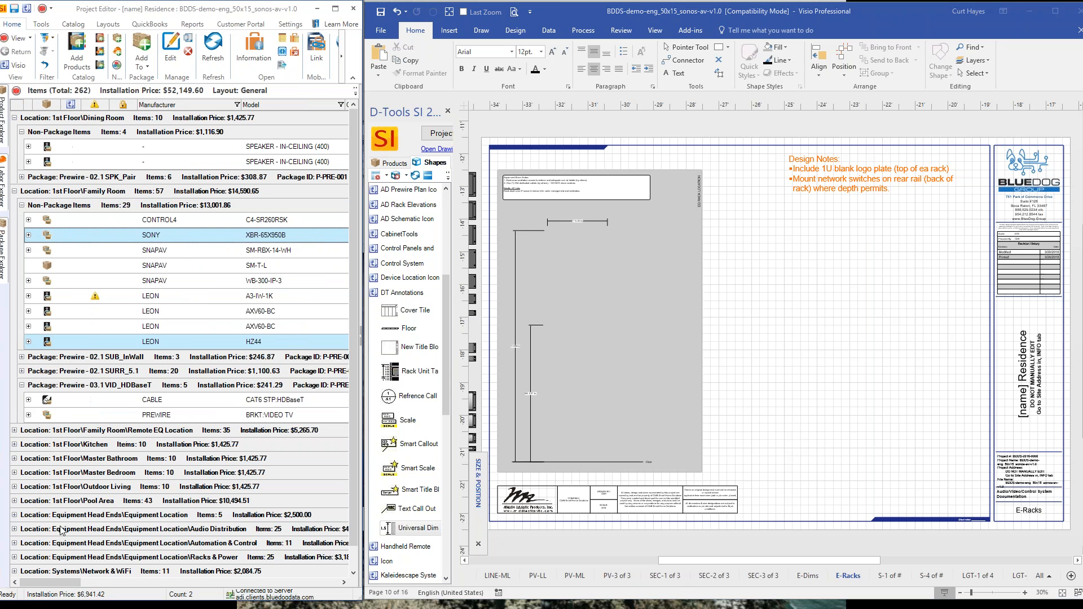
{"action": "scroll", "coordinate": [62, 530], "scroll_direction": "down", "scroll_amount": 1}
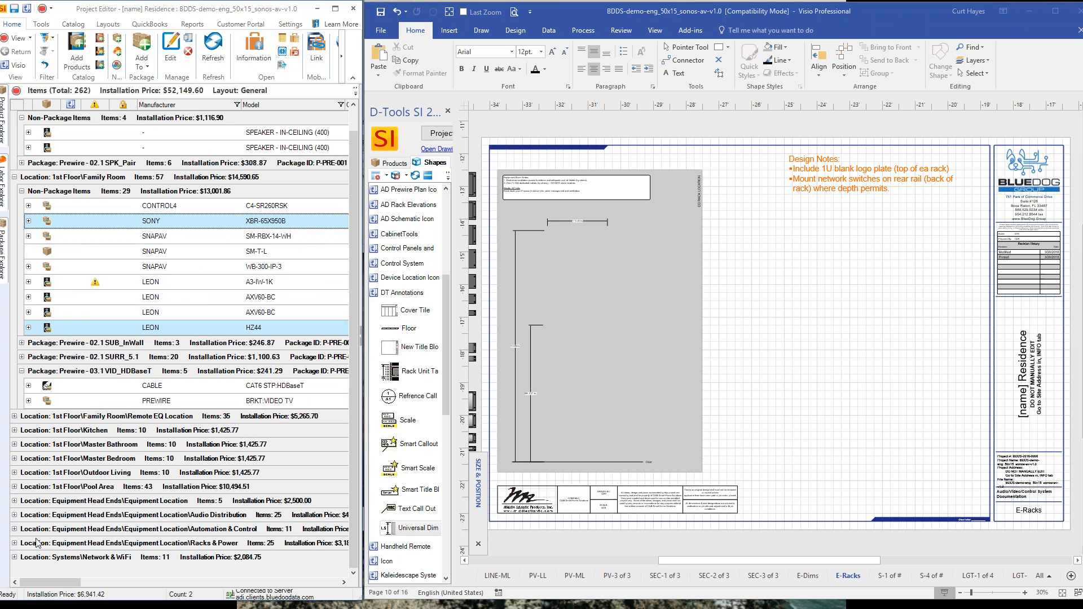
{"action": "left_click", "coordinate": [17, 543]}
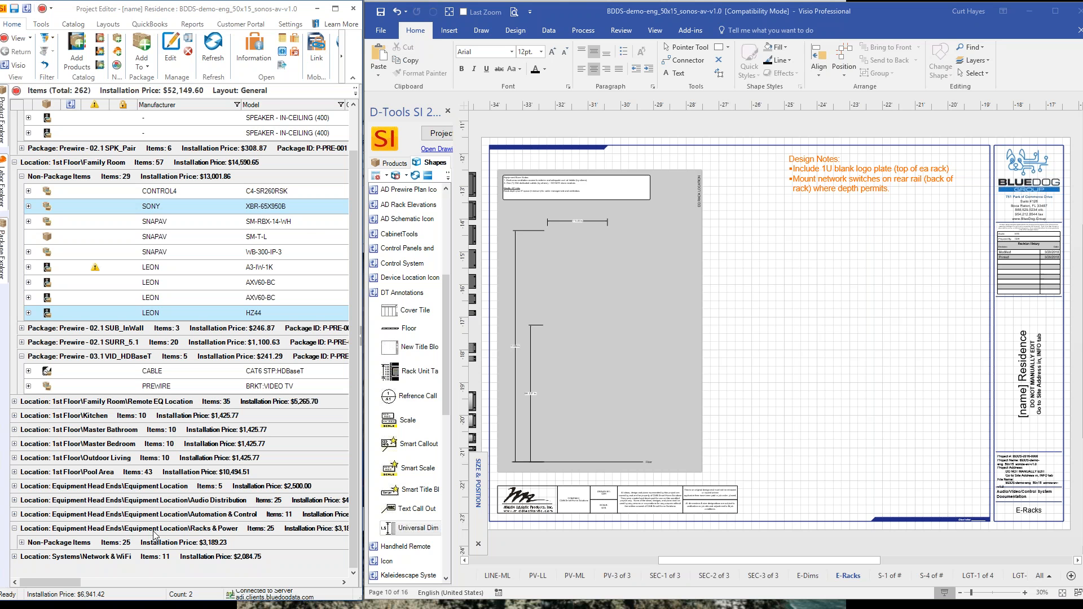
{"action": "left_click", "coordinate": [22, 543]}
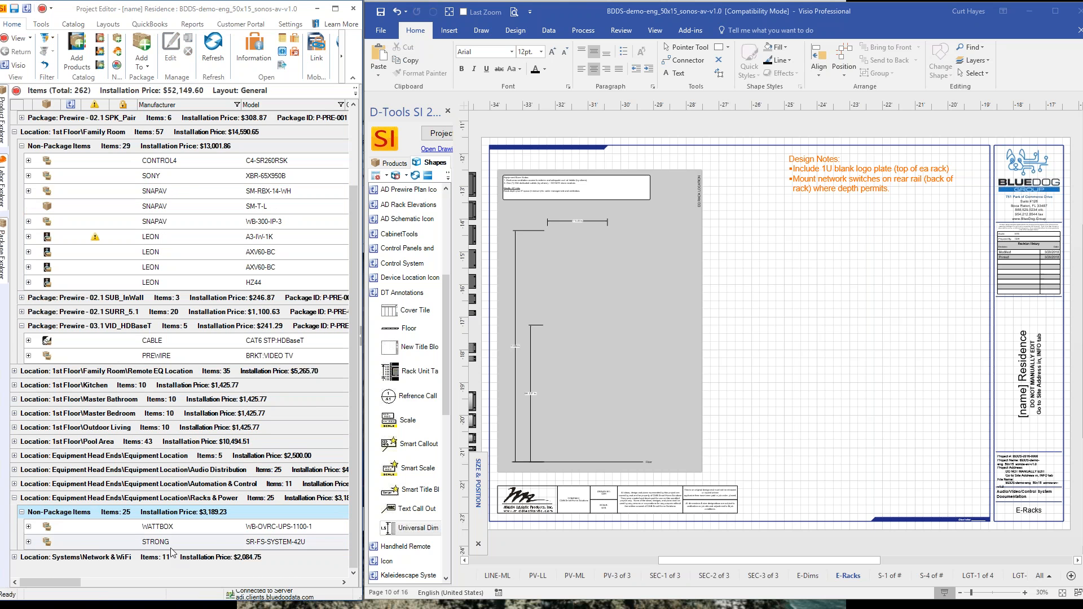
{"action": "left_click", "coordinate": [29, 544]}
{"action": "left_click", "coordinate": [29, 544]}
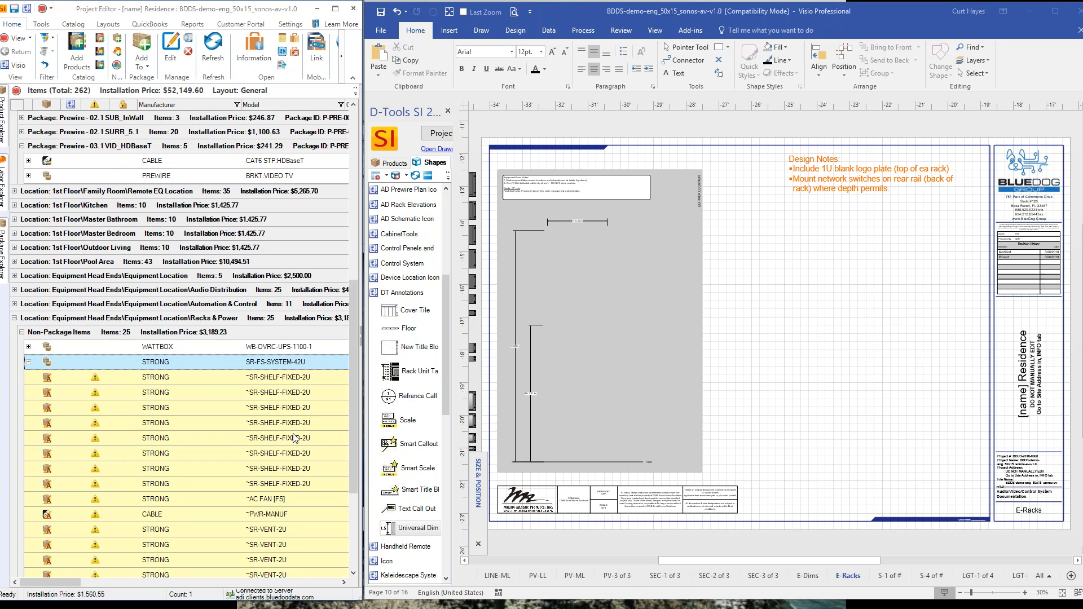
- Place the SR-FS-SYSTEM-42U rack on the E-Racks page together with three SR-SHELF-FIXED-2U shelves and three SR-VENT-2U panels
{"action": "scroll", "coordinate": [294, 446], "scroll_direction": "down", "scroll_amount": 2}
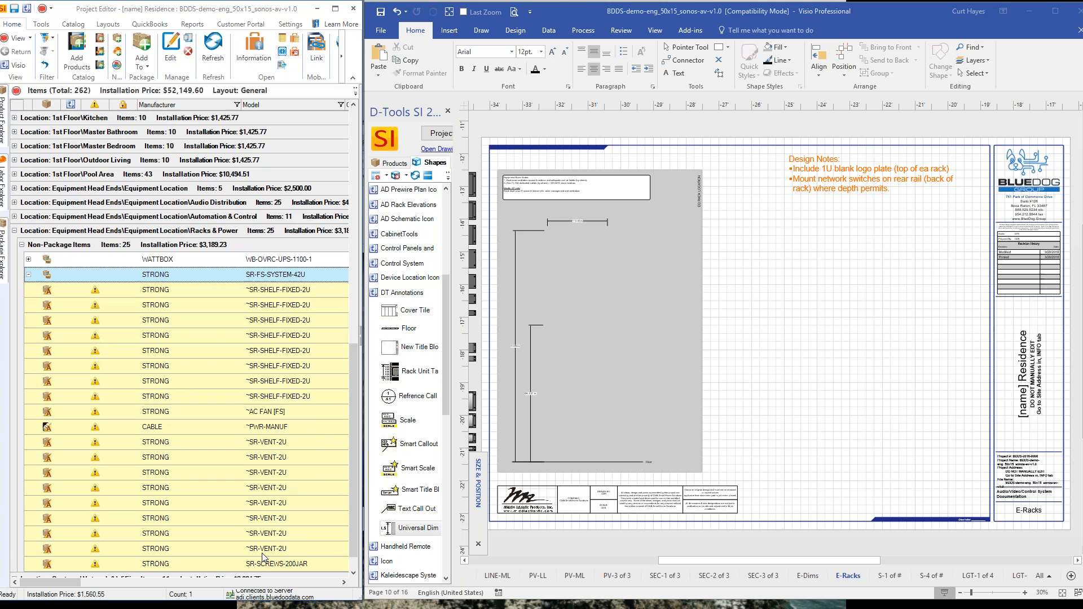
{"action": "scroll", "coordinate": [262, 559], "scroll_direction": "down", "scroll_amount": 1}
{"action": "scroll", "coordinate": [263, 559], "scroll_direction": "up", "scroll_amount": 1}
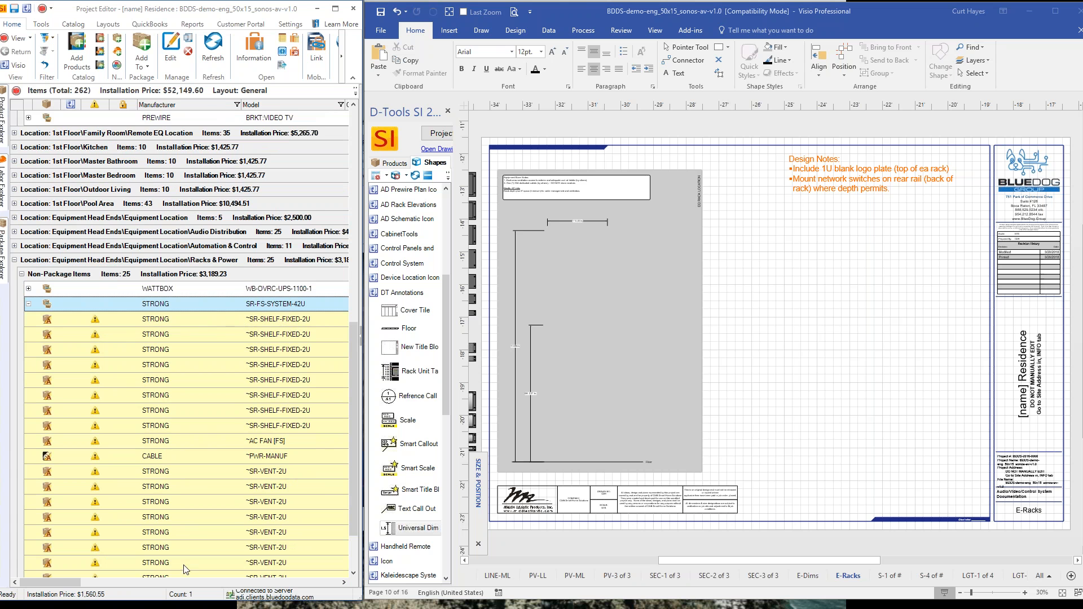
{"action": "left_click_drag", "start_coordinate": [70, 587], "coordinate": [99, 592]}
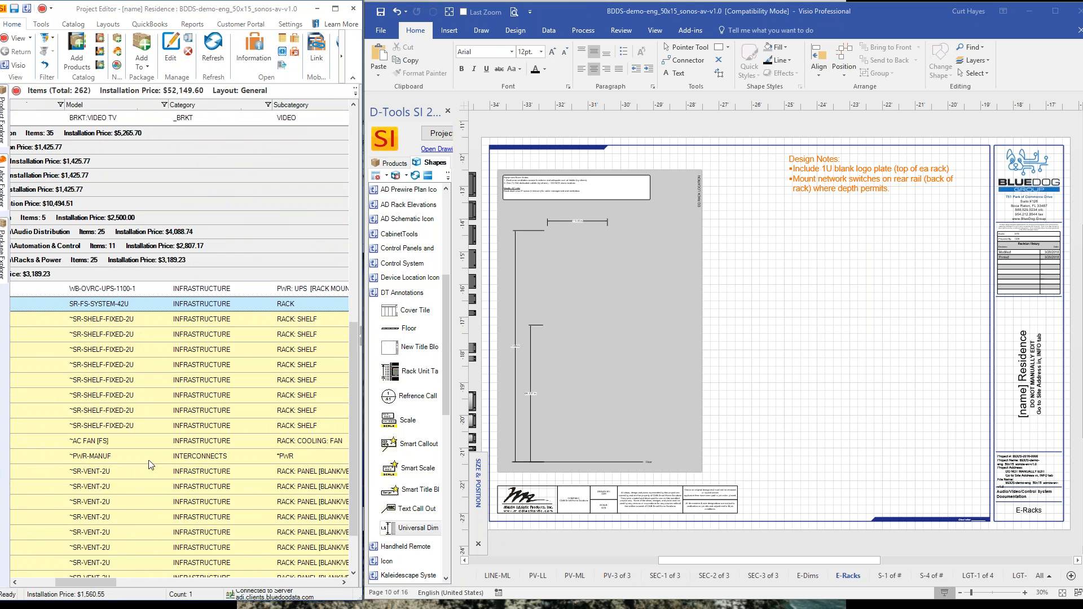
{"action": "left_click", "coordinate": [141, 322], "text": "ctrl"}
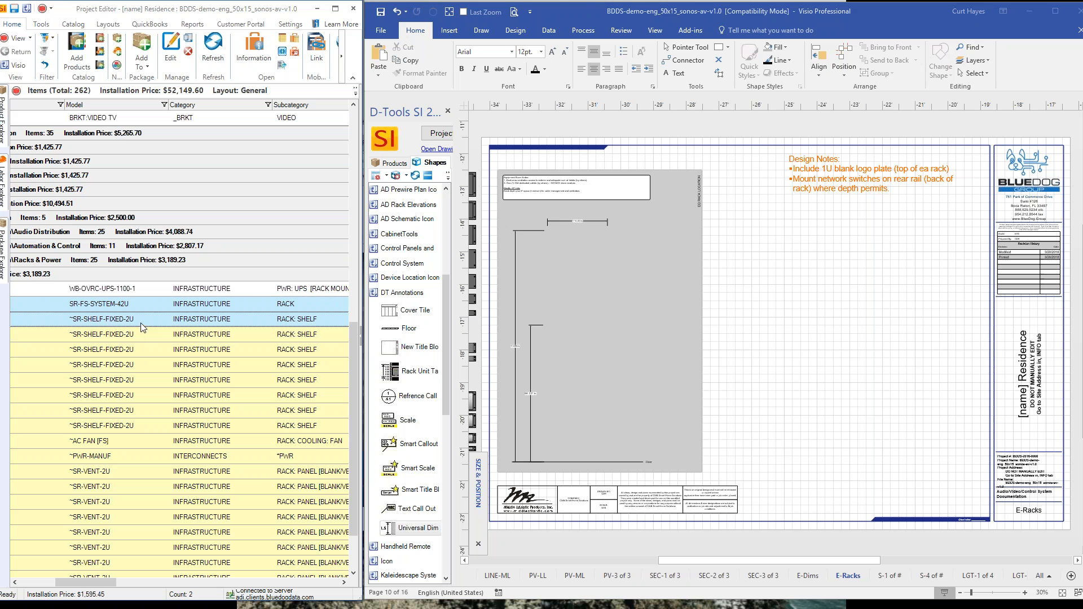
{"action": "left_click", "coordinate": [135, 338], "text": "ctrl"}
{"action": "left_click", "coordinate": [132, 352], "text": "ctrl"}
{"action": "left_click", "coordinate": [110, 474], "text": "ctrl"}
{"action": "left_click", "coordinate": [111, 489], "text": "ctrl"}
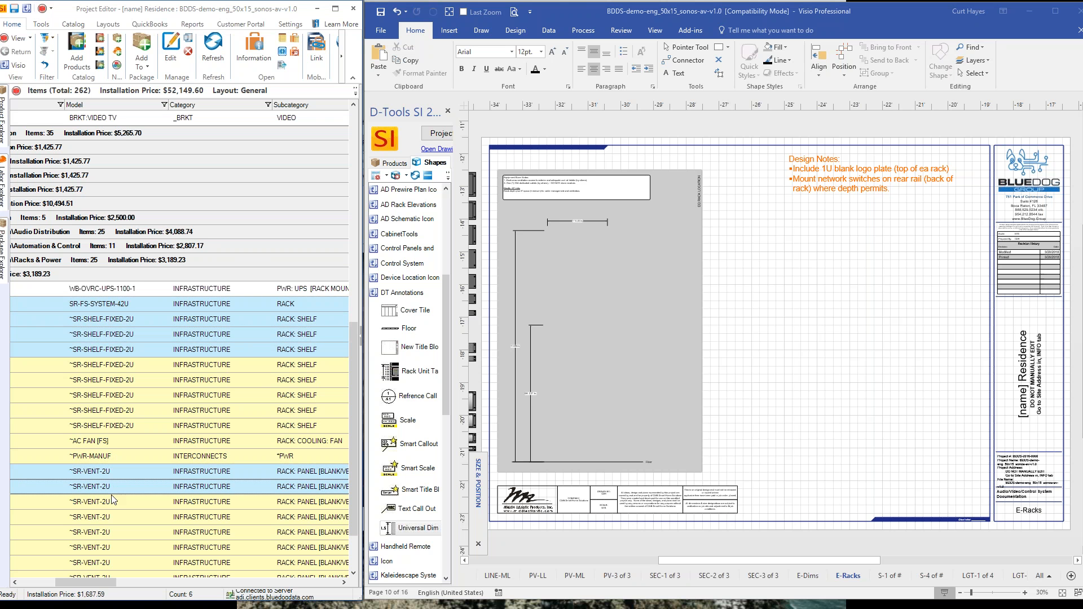
{"action": "left_click", "coordinate": [113, 504], "text": "ctrl"}
{"action": "left_click_drag", "start_coordinate": [158, 304], "coordinate": [792, 350]}
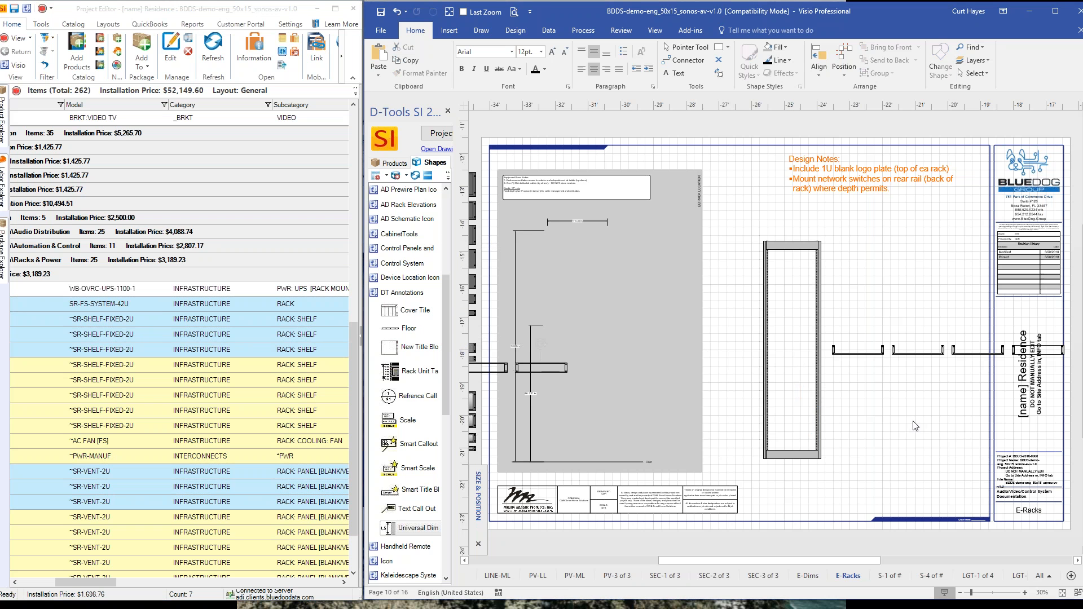
- Mount the three 2U shelves in the middle of the 42U rack, with a 2U vent panel between each pair
{"action": "left_click_drag", "start_coordinate": [556, 369], "coordinate": [792, 384]}
{"action": "left_click_drag", "start_coordinate": [489, 368], "coordinate": [776, 398]}
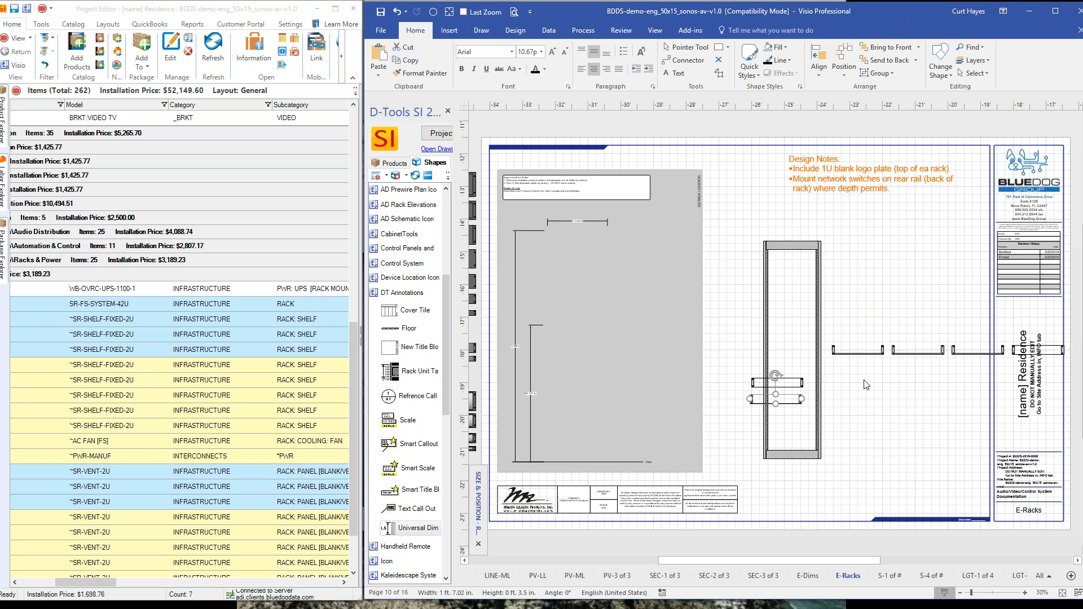
{"action": "scroll", "coordinate": [869, 367], "scroll_direction": "up", "scroll_amount": 3, "text": "ctrl"}
{"action": "left_click_drag", "start_coordinate": [872, 347], "coordinate": [727, 357]}
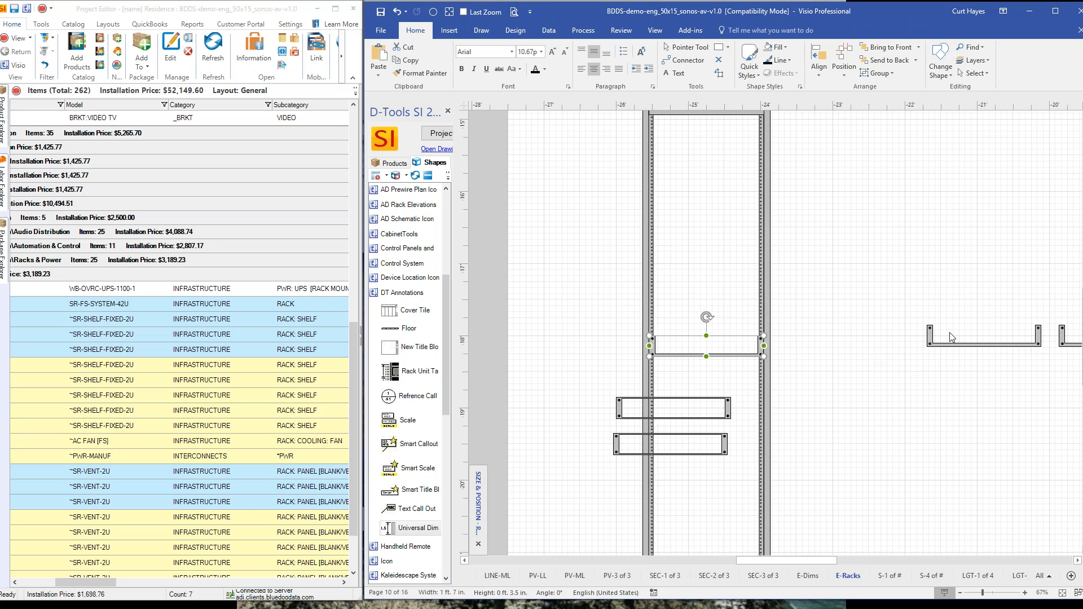
{"action": "left_click_drag", "start_coordinate": [952, 337], "coordinate": [668, 311]}
{"action": "left_click_drag", "start_coordinate": [696, 395], "coordinate": [728, 312]}
{"action": "left_click_drag", "start_coordinate": [1072, 347], "coordinate": [706, 388]}
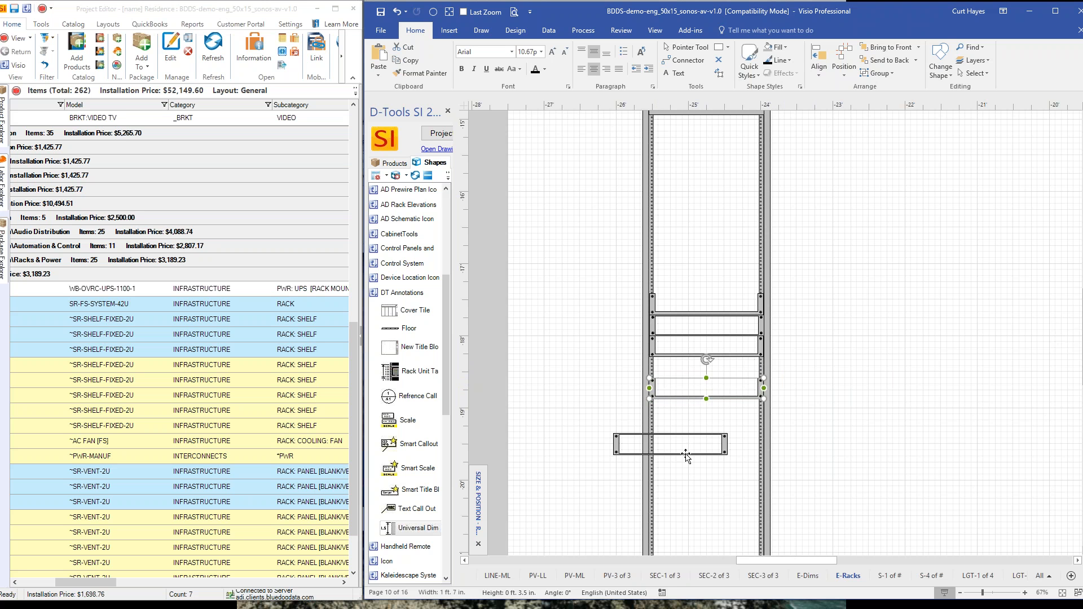
{"action": "left_click_drag", "start_coordinate": [686, 447], "coordinate": [720, 388]}
{"action": "left_click", "coordinate": [615, 415]}
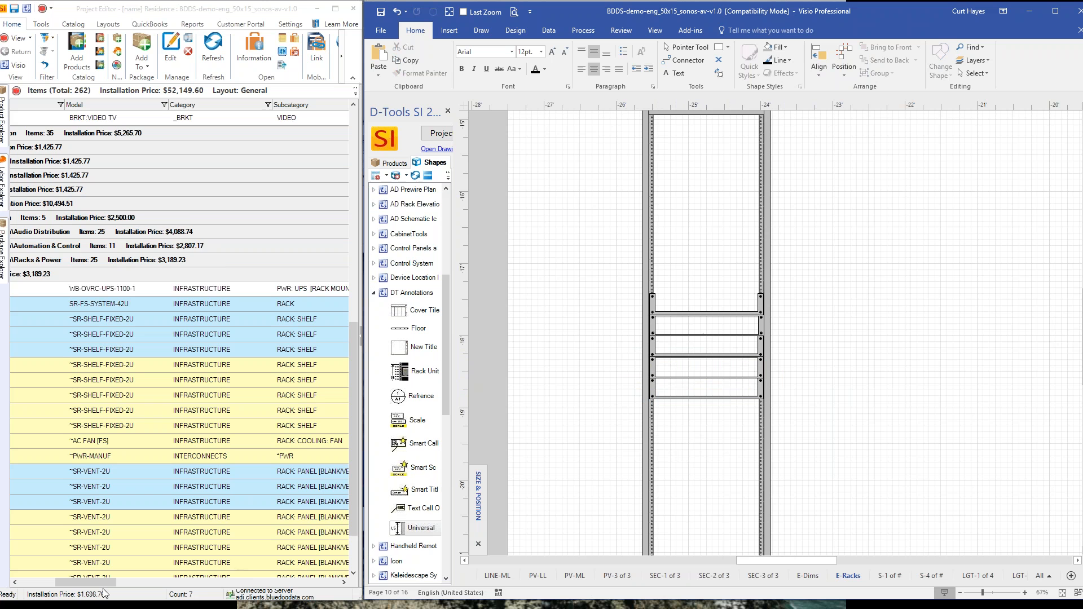
- Place the WB-OVRC-UPS-1100-1 from the Racks & Power items on the E-Racks page beside the rack
{"action": "scroll", "coordinate": [124, 547], "scroll_direction": "down", "scroll_amount": 1}
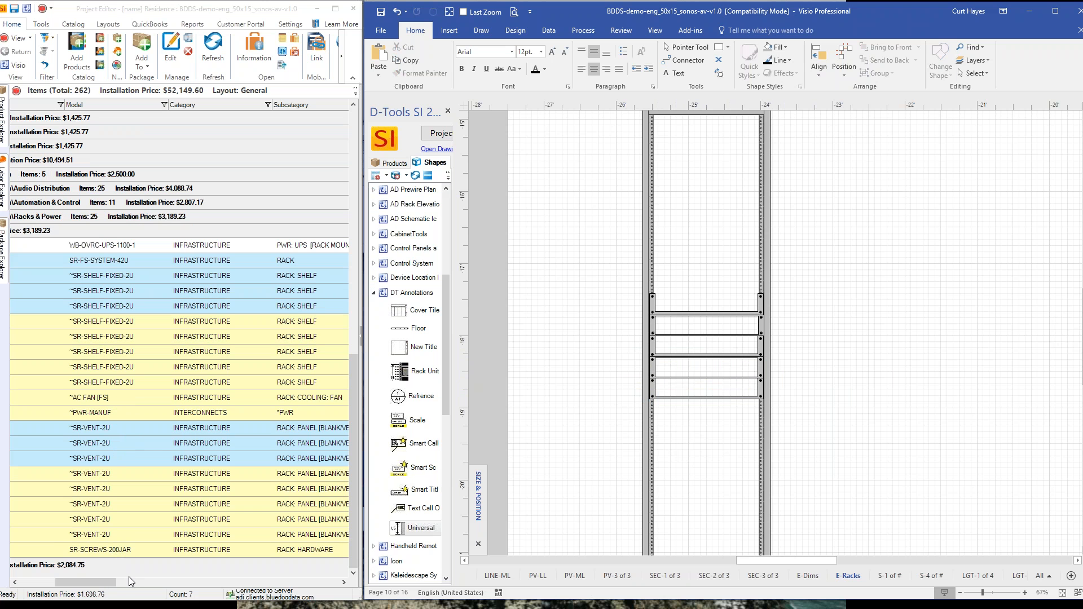
{"action": "left_click_drag", "start_coordinate": [80, 580], "coordinate": [73, 581]}
{"action": "left_click", "coordinate": [96, 246]}
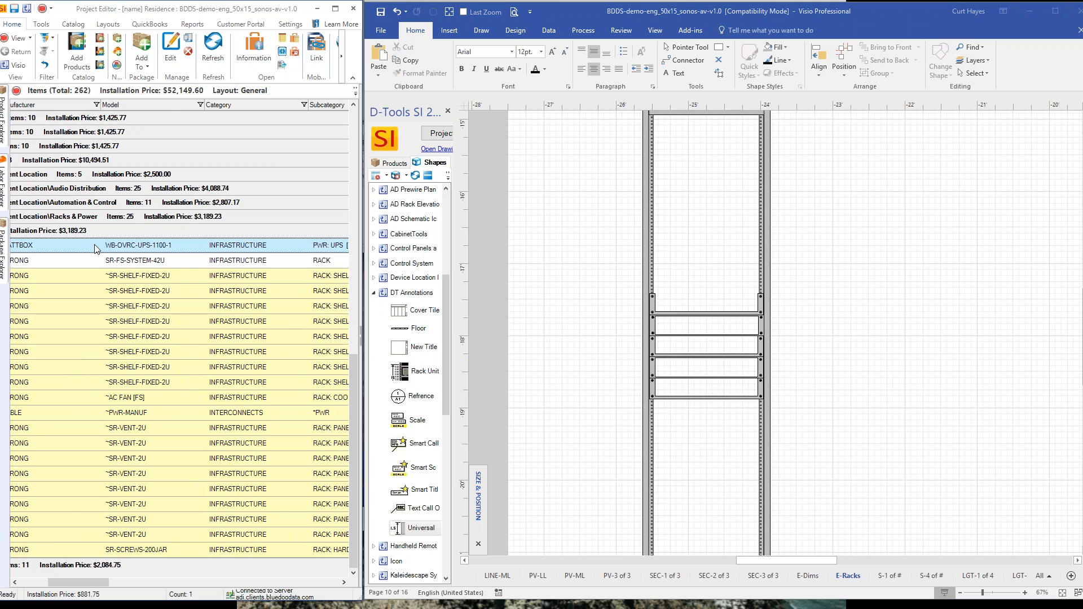
{"action": "left_click", "coordinate": [860, 366]}
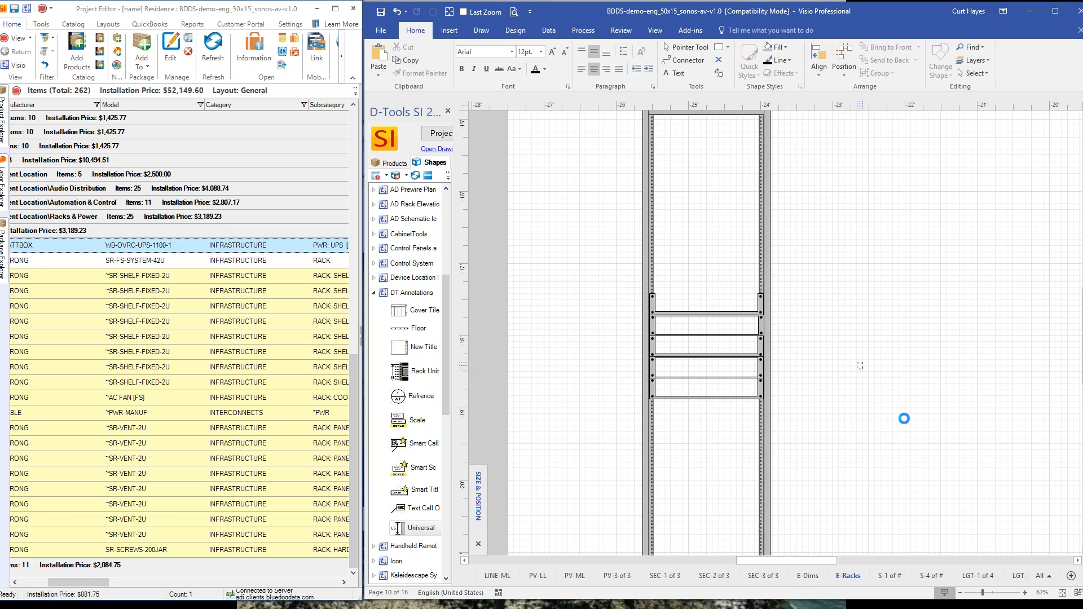
{"action": "scroll", "coordinate": [890, 419], "scroll_direction": "down", "scroll_amount": 1}
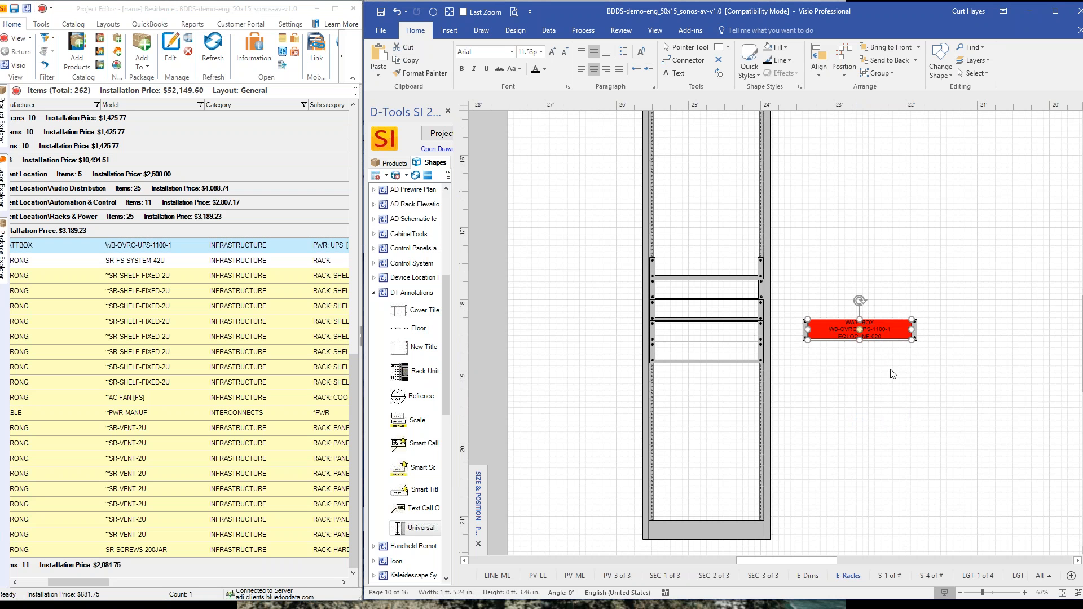
{"action": "scroll", "coordinate": [892, 348], "scroll_direction": "down", "scroll_amount": 1}
{"action": "left_click", "coordinate": [895, 386]}
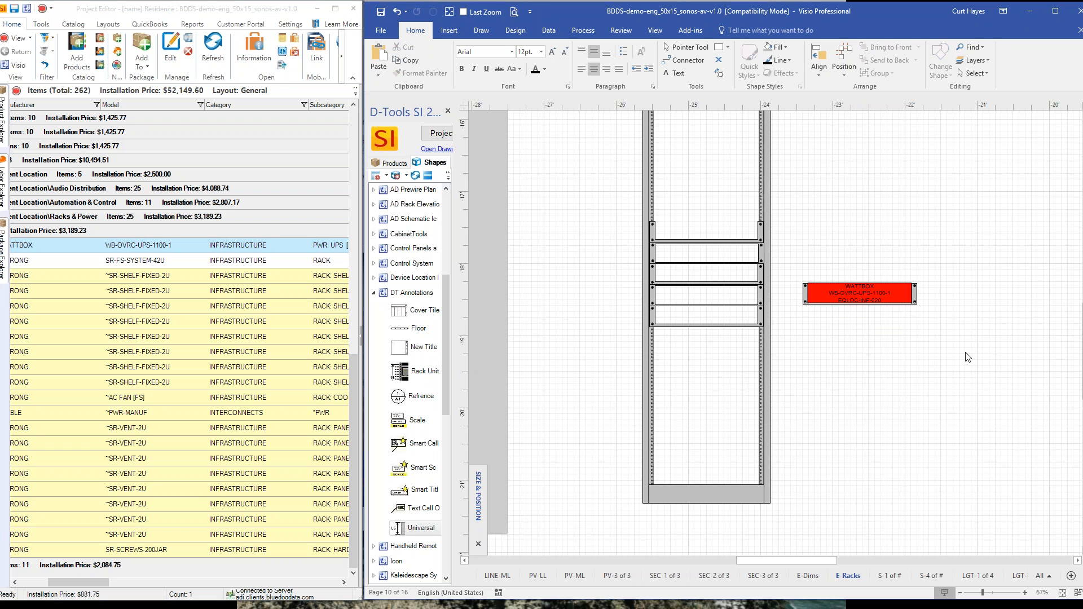
- Mount the WB-OVRC-UPS-1100-1 near the bottom of the 42U rack, leaving a small gap above the base
{"action": "left_click_drag", "start_coordinate": [887, 305], "coordinate": [886, 464]}
{"action": "scroll", "coordinate": [728, 464], "scroll_direction": "up", "scroll_amount": 1}
{"action": "scroll", "coordinate": [723, 467], "scroll_direction": "up", "scroll_amount": 2}
{"action": "scroll", "coordinate": [695, 463], "scroll_direction": "up", "scroll_amount": 2}
{"action": "left_click", "coordinate": [897, 509]}
{"action": "scroll", "coordinate": [898, 509], "scroll_direction": "down", "scroll_amount": 2}
{"action": "left_click_drag", "start_coordinate": [805, 560], "coordinate": [820, 560]}
{"action": "scroll", "coordinate": [825, 496], "scroll_direction": "down", "scroll_amount": 1}
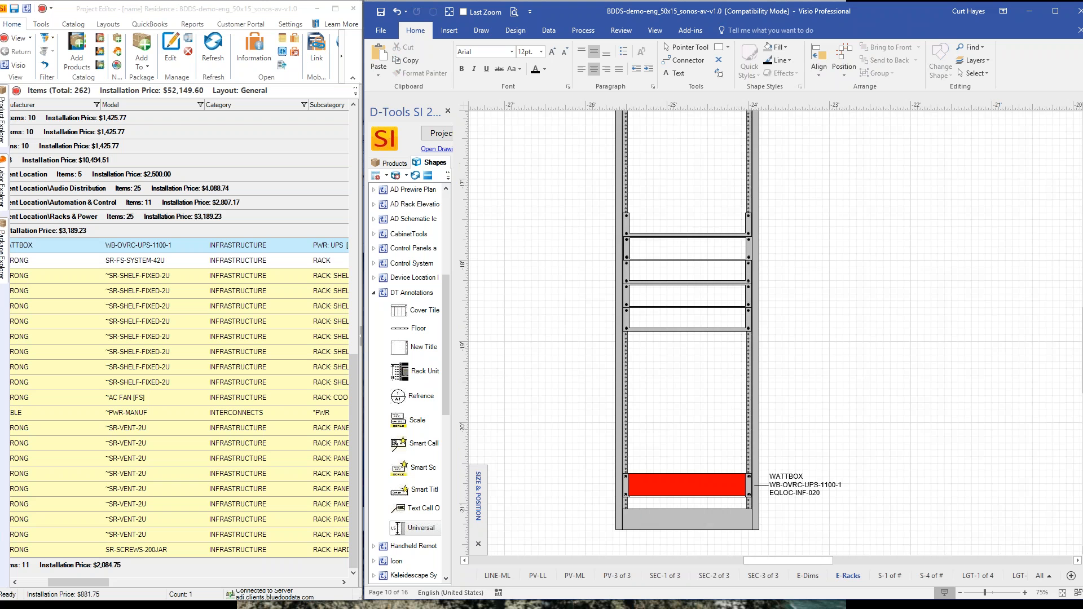
{"action": "scroll", "coordinate": [818, 493], "scroll_direction": "up", "scroll_amount": 1}
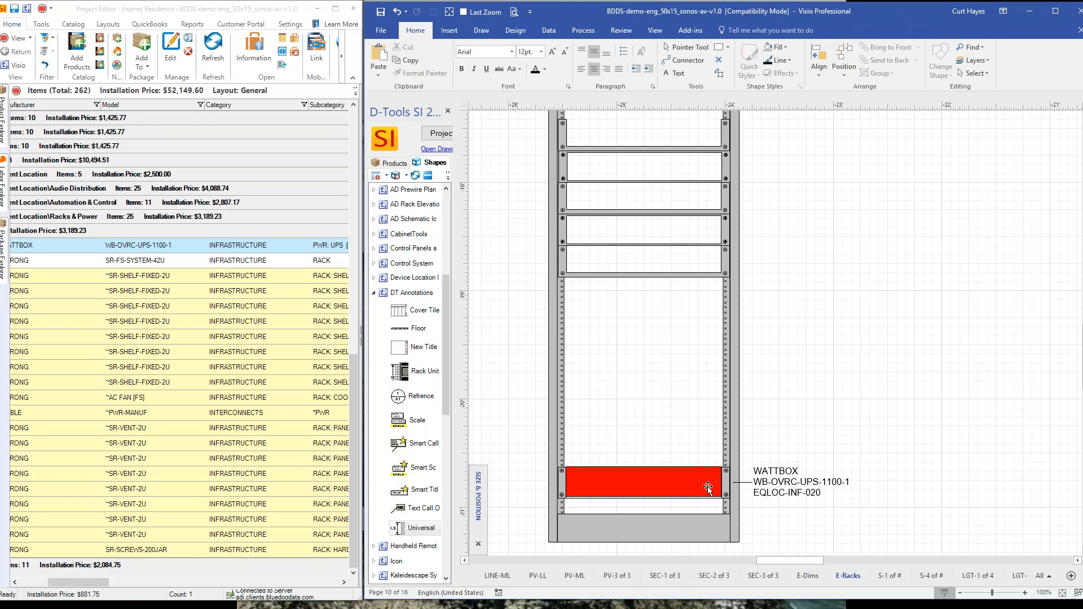
{"action": "scroll", "coordinate": [727, 490], "scroll_direction": "down", "scroll_amount": 1}
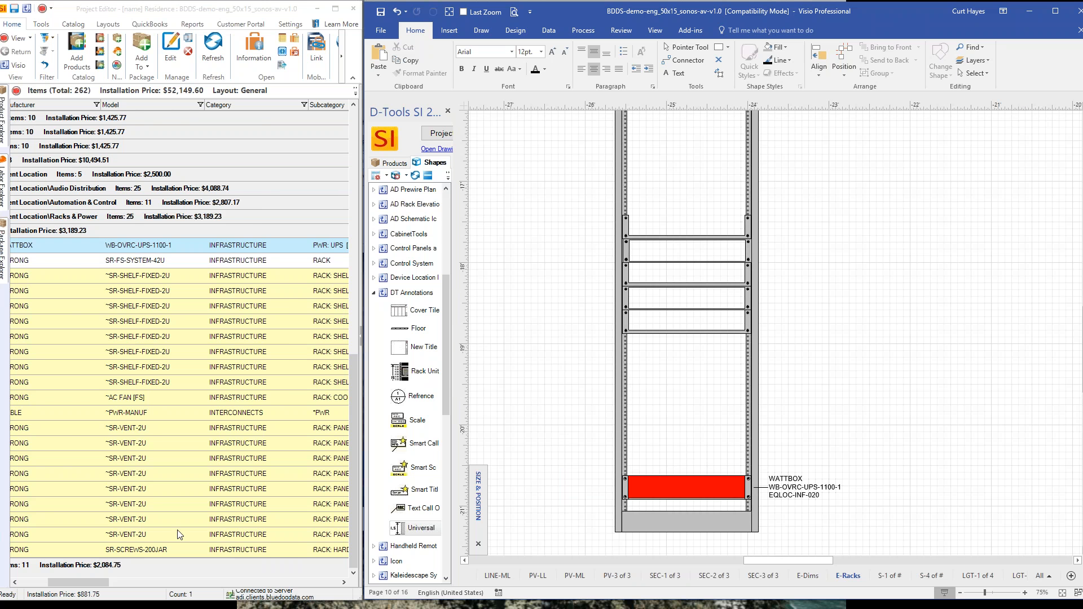
- Expand the 1st Floor\Family Room\Remote EQ Location group and its non-package items in the project list
{"action": "left_click_drag", "start_coordinate": [62, 579], "coordinate": [31, 579]}
{"action": "scroll", "coordinate": [68, 433], "scroll_direction": "up", "scroll_amount": 8}
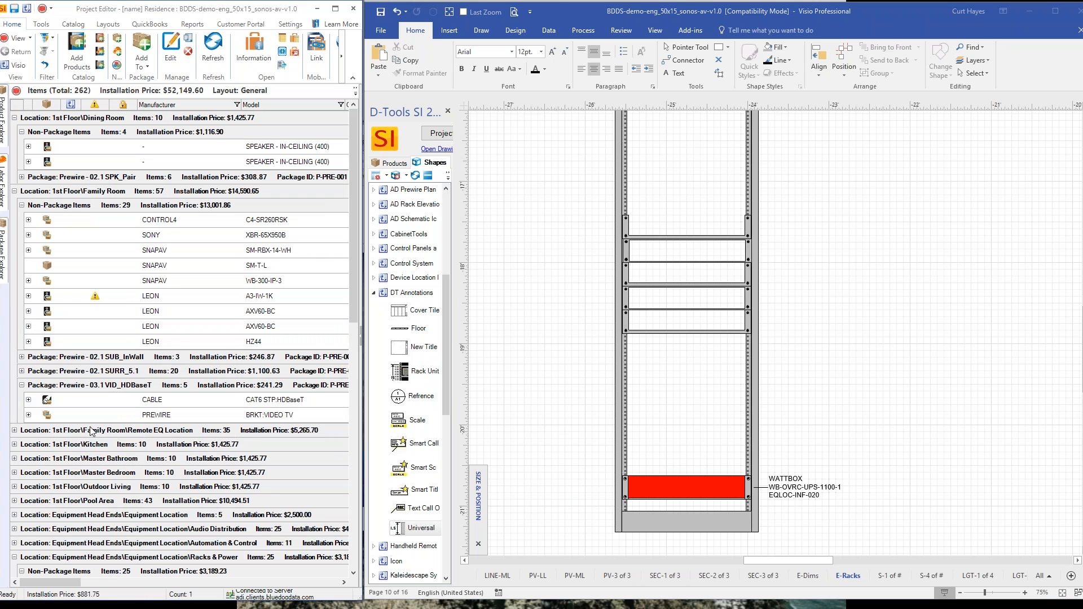
{"action": "left_click", "coordinate": [14, 430]}
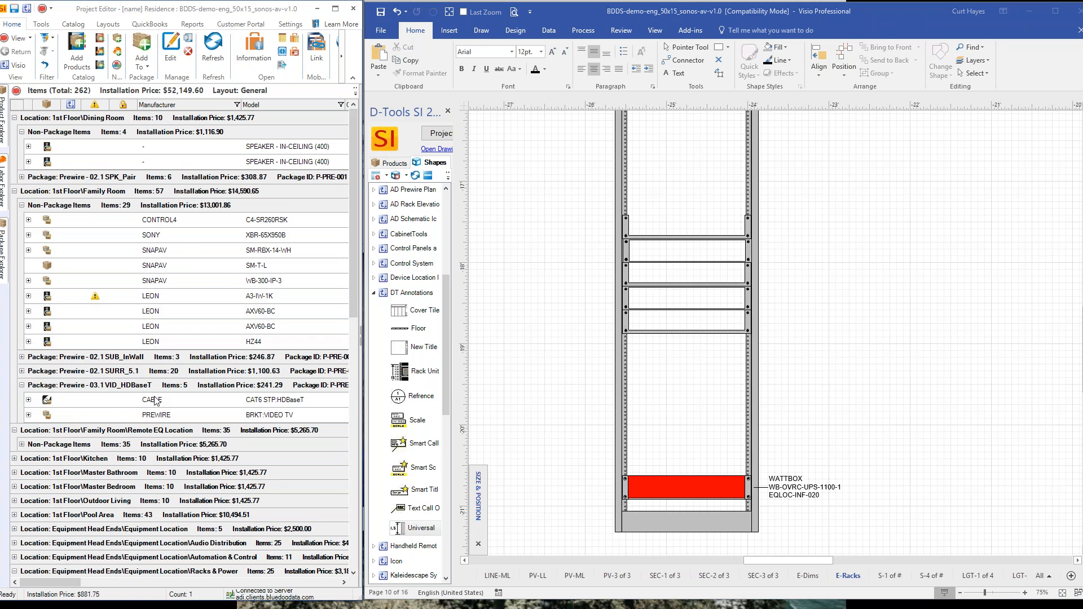
{"action": "left_click", "coordinate": [22, 446]}
{"action": "scroll", "coordinate": [85, 452], "scroll_direction": "down", "scroll_amount": 2}
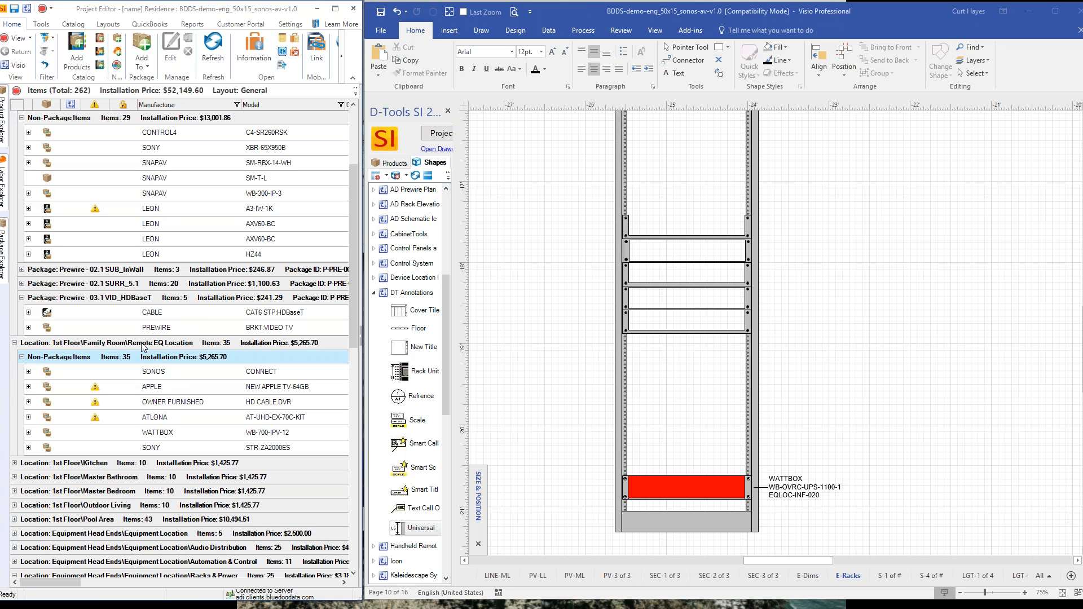
- Place the Sonos CONNECT, NEW APPLE TV-64GB, HD CABLE DVR, WB-700-IPV-12 and STR-ZA2000ES on the E-Racks page
{"action": "left_click", "coordinate": [190, 373]}
{"action": "left_click", "coordinate": [200, 388]}
{"action": "left_click", "coordinate": [204, 403]}
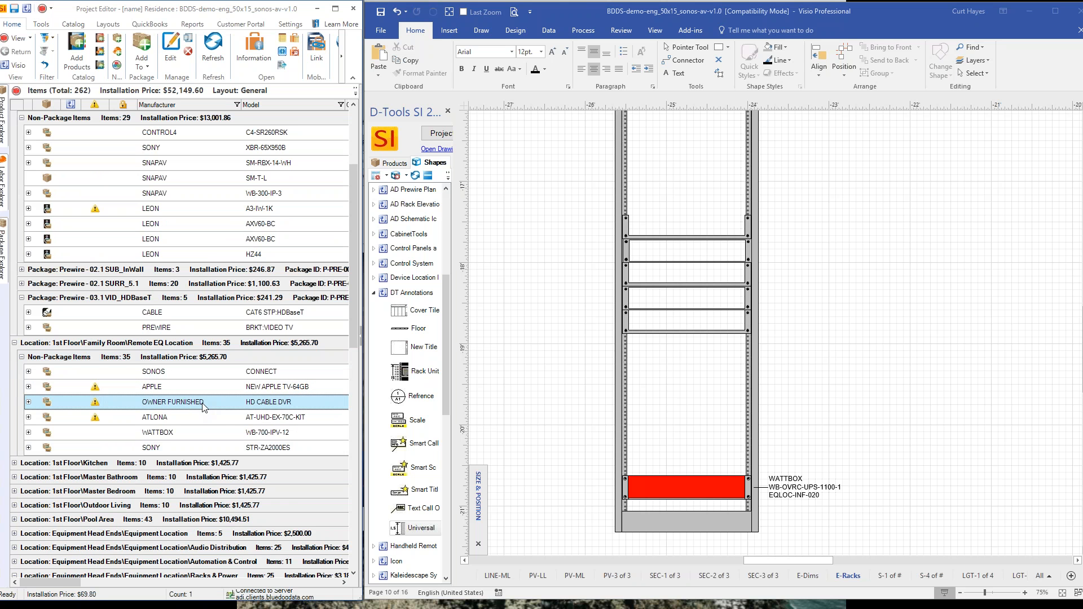
{"action": "left_click", "coordinate": [232, 418]}
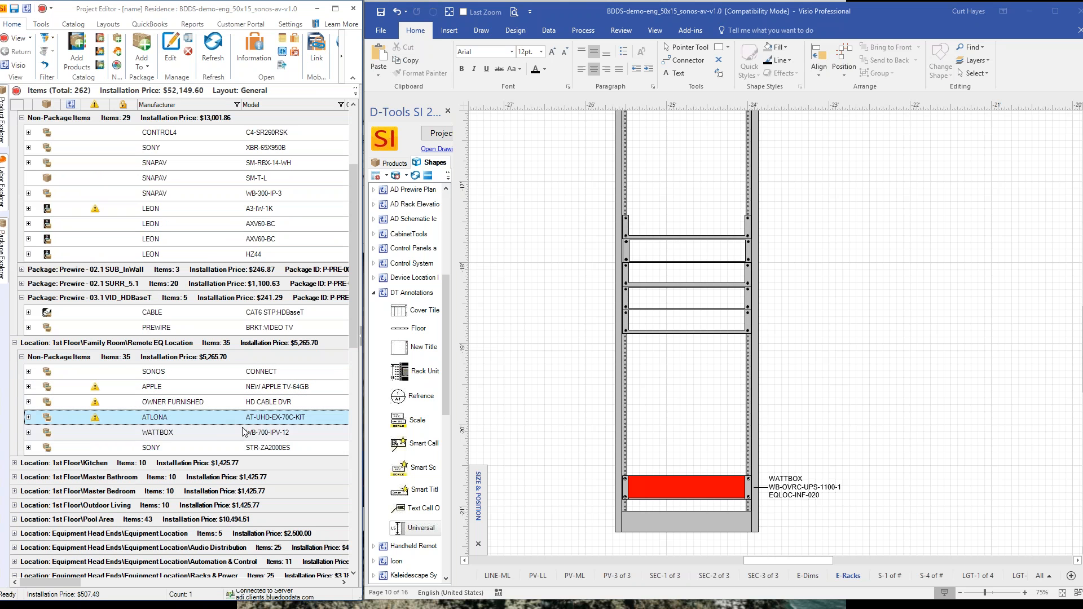
{"action": "left_click", "coordinate": [209, 433]}
{"action": "left_click", "coordinate": [186, 450]}
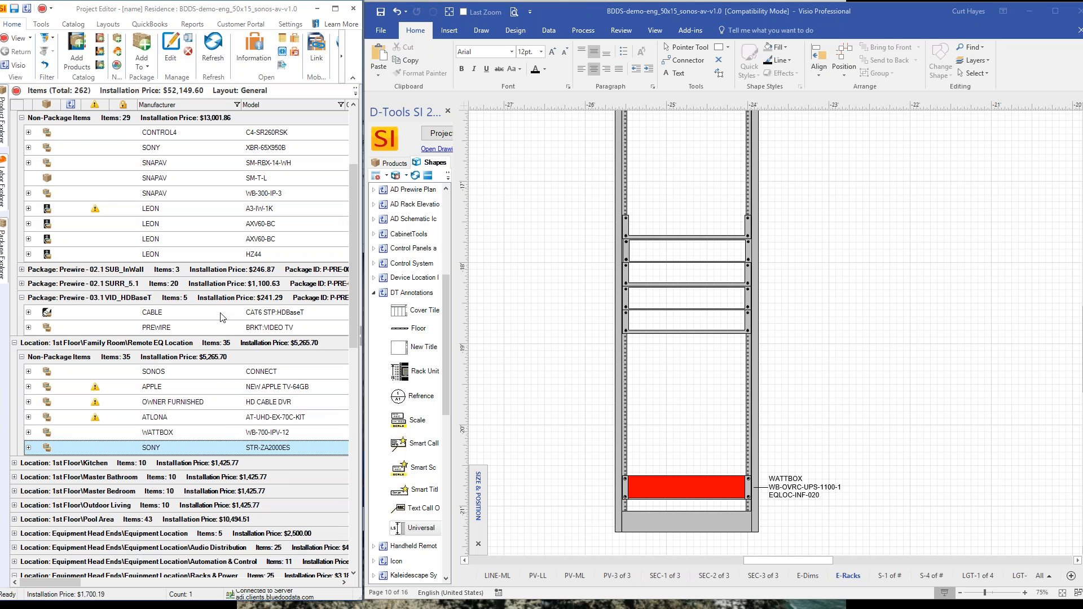
{"action": "left_click", "coordinate": [207, 433], "text": "ctrl"}
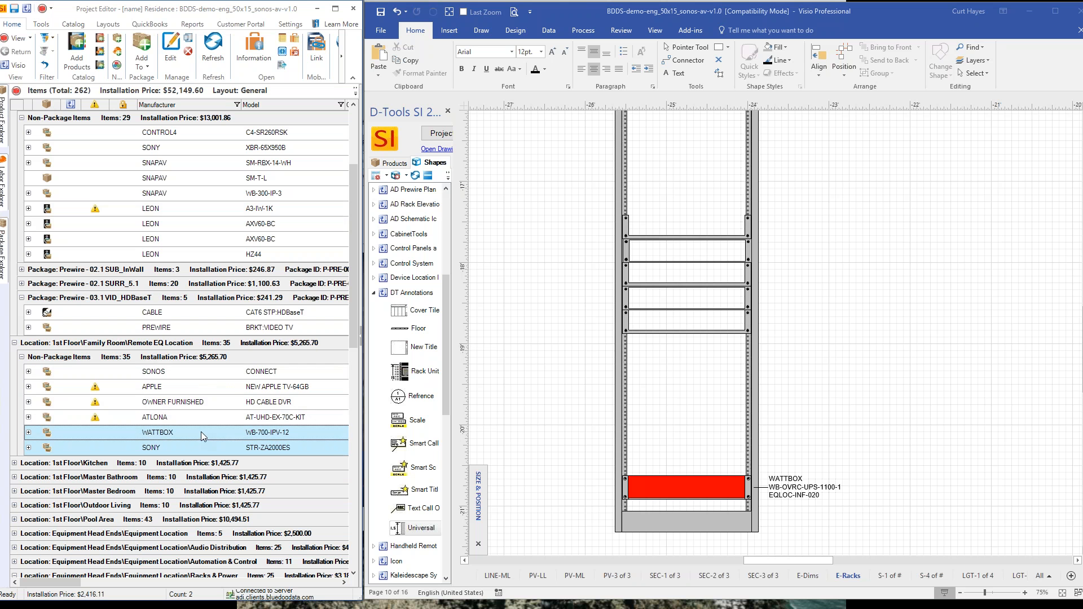
{"action": "left_click", "coordinate": [192, 387], "text": "ctrl"}
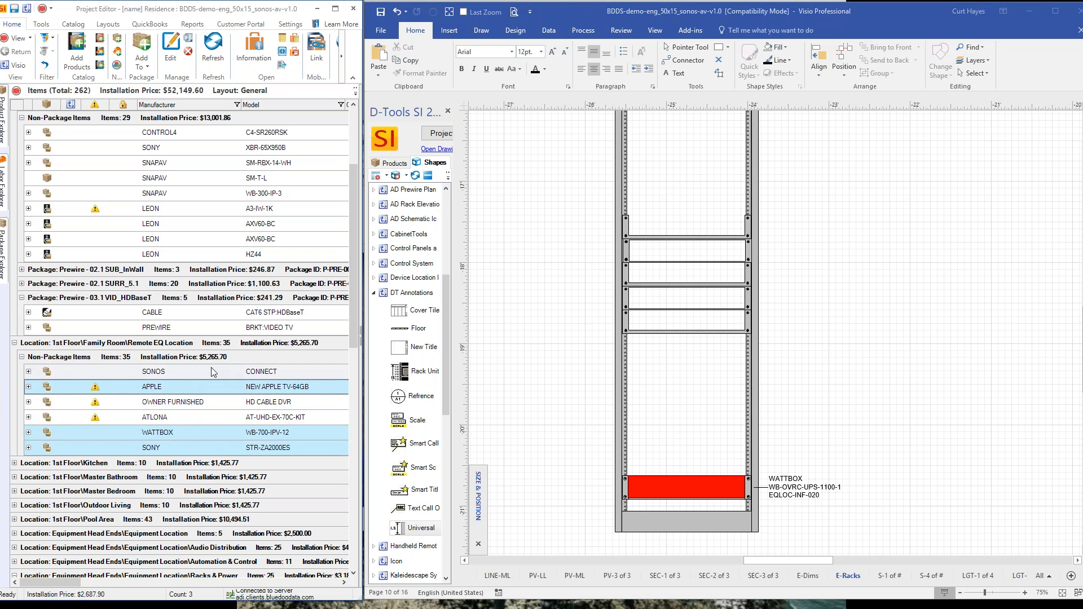
{"action": "left_click", "coordinate": [211, 402], "text": "ctrl"}
{"action": "left_click", "coordinate": [205, 373], "text": "ctrl"}
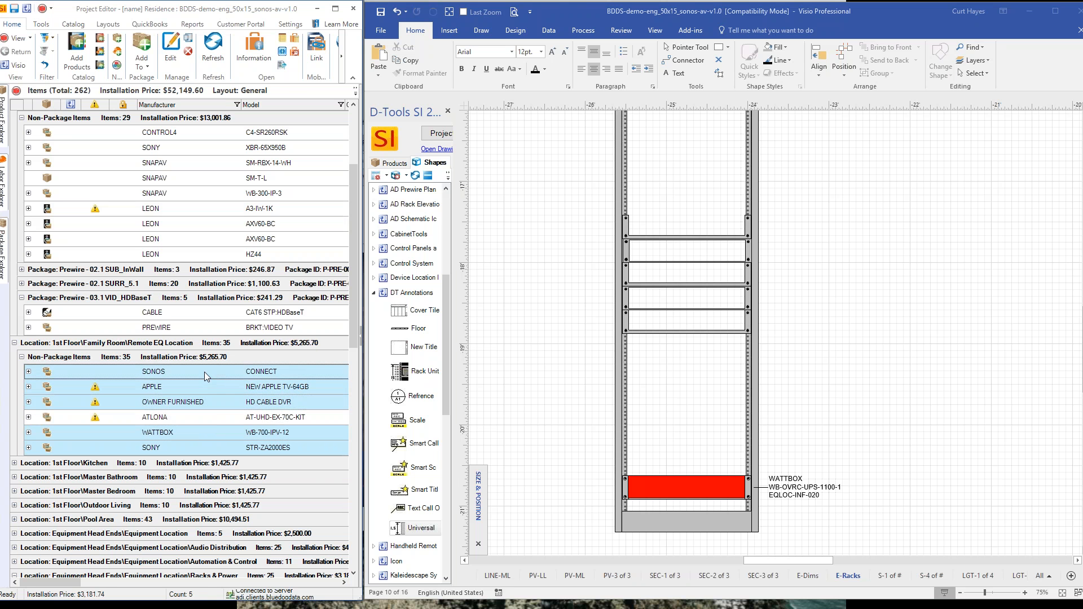
{"action": "left_click_drag", "start_coordinate": [476, 376], "coordinate": [810, 394]}
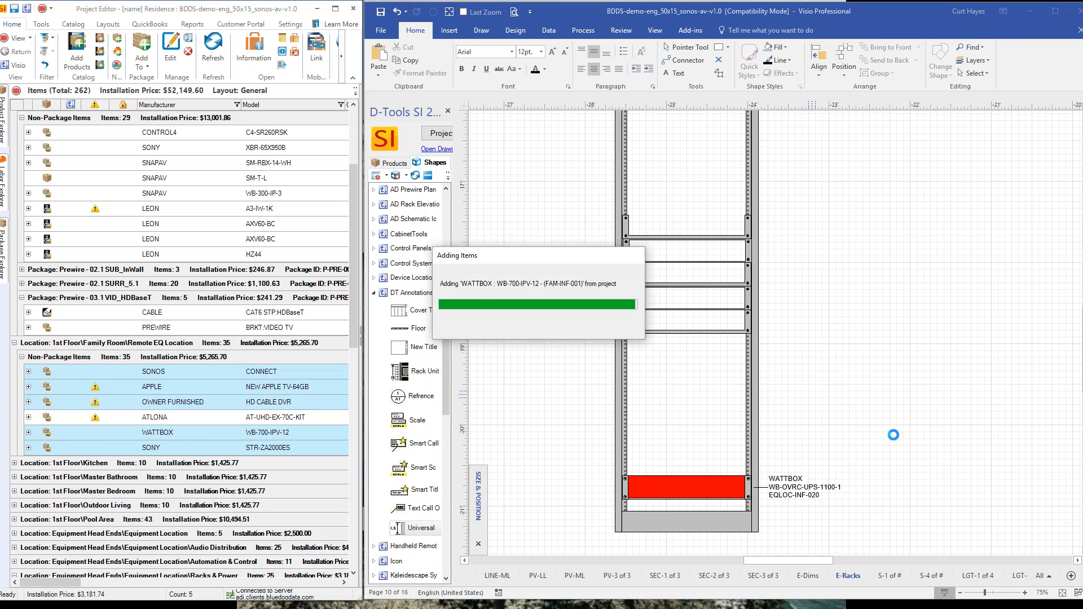
{"action": "left_click", "coordinate": [867, 442]}
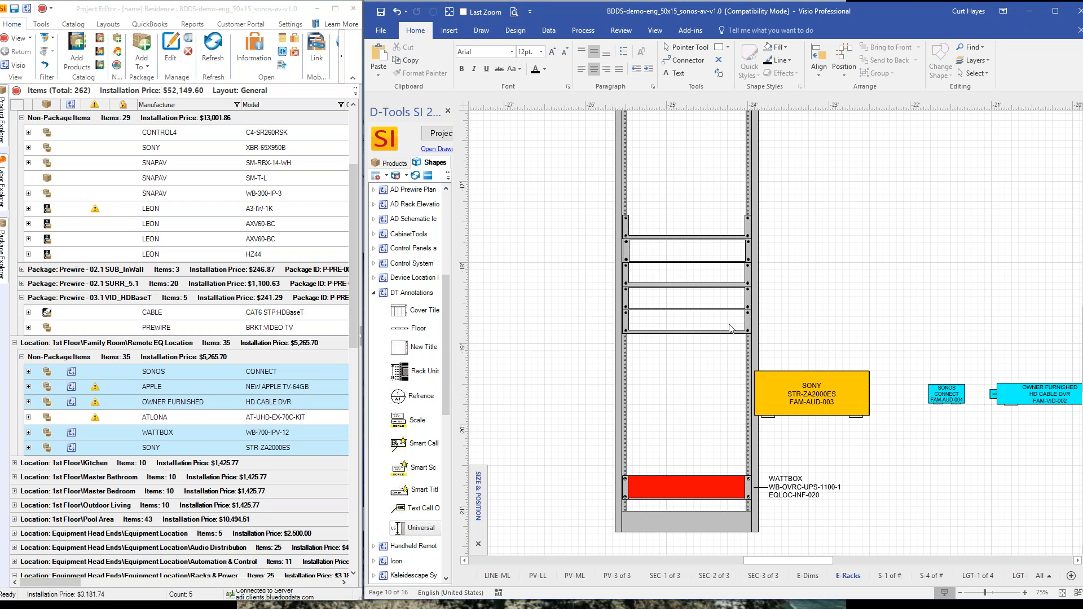
- Lower the bottom 2U shelf and set the Sony STR-ZA2000ES on it
{"action": "left_click_drag", "start_coordinate": [729, 330], "coordinate": [723, 360]}
{"action": "left_click_drag", "start_coordinate": [825, 397], "coordinate": [700, 337]}
{"action": "left_click", "coordinate": [801, 369]}
- Set the HD CABLE DVR on the middle shelf and the Sonos CONNECT and Apple TV side by side on the top shelf
{"action": "left_click_drag", "start_coordinate": [1005, 395], "coordinate": [658, 268]}
{"action": "left_click_drag", "start_coordinate": [946, 394], "coordinate": [656, 224]}
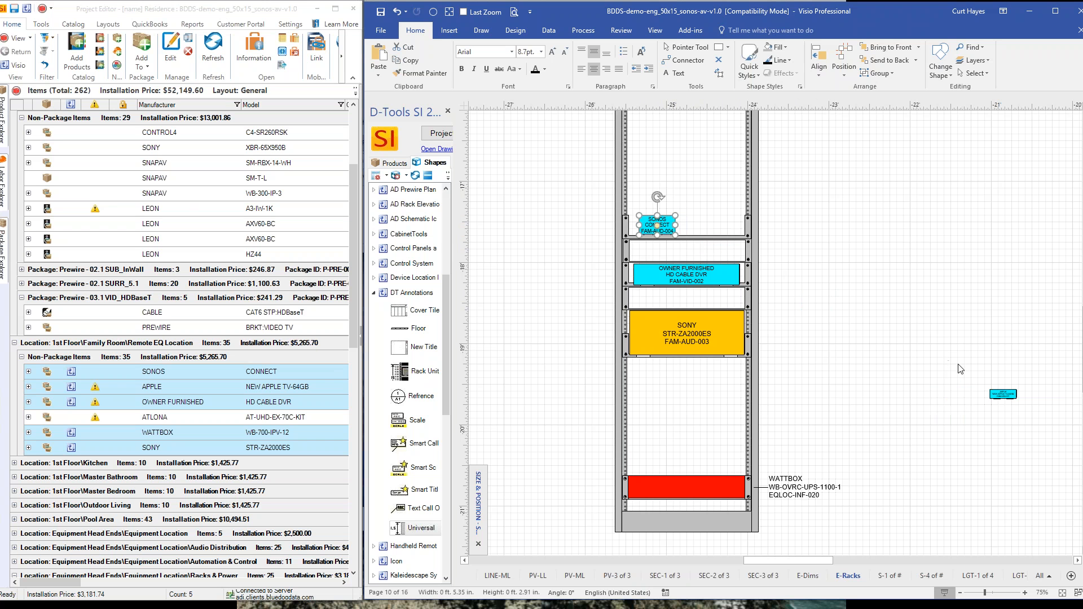
{"action": "left_click_drag", "start_coordinate": [1003, 395], "coordinate": [704, 231]}
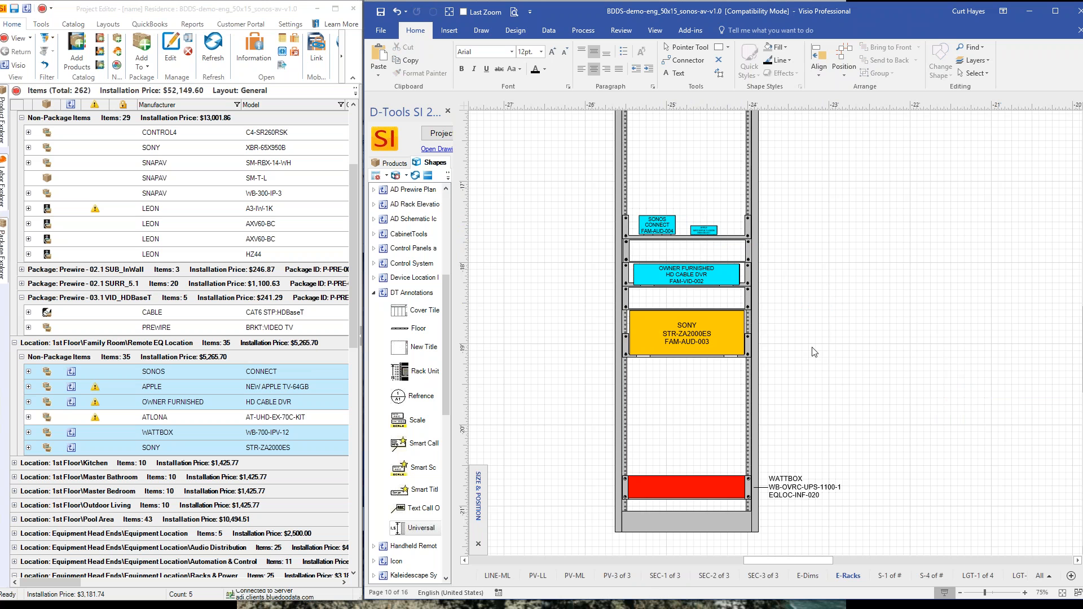
- Mount the WB-700-IPV-12 in the rack between the Sony receiver and the UPS
{"action": "scroll", "coordinate": [814, 352], "scroll_direction": "up", "scroll_amount": 5}
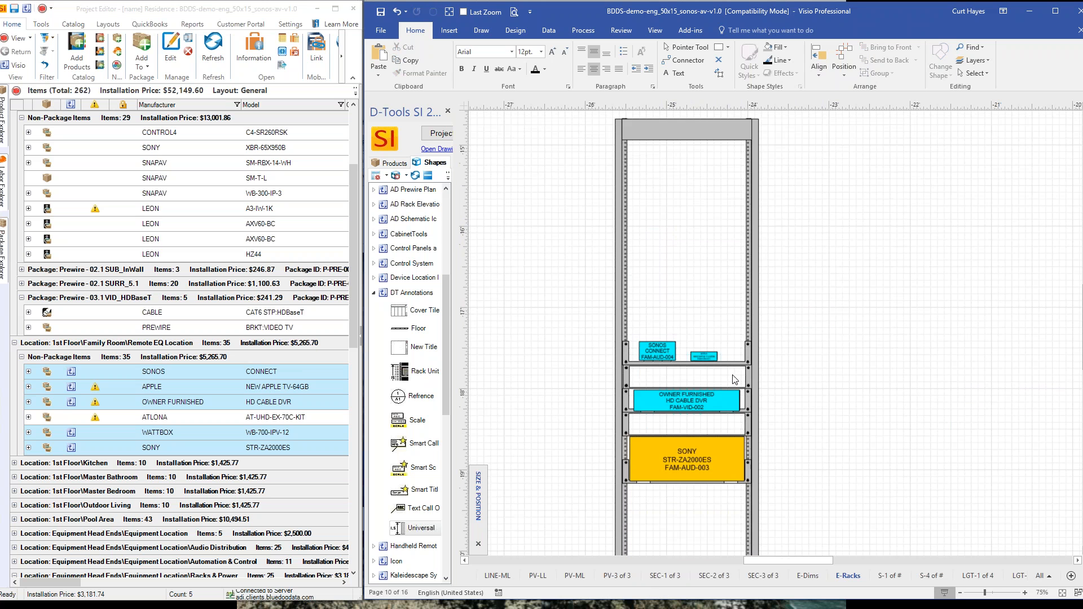
{"action": "scroll", "coordinate": [735, 380], "scroll_direction": "down", "scroll_amount": 6}
{"action": "scroll", "coordinate": [697, 415], "scroll_direction": "down", "scroll_amount": 3}
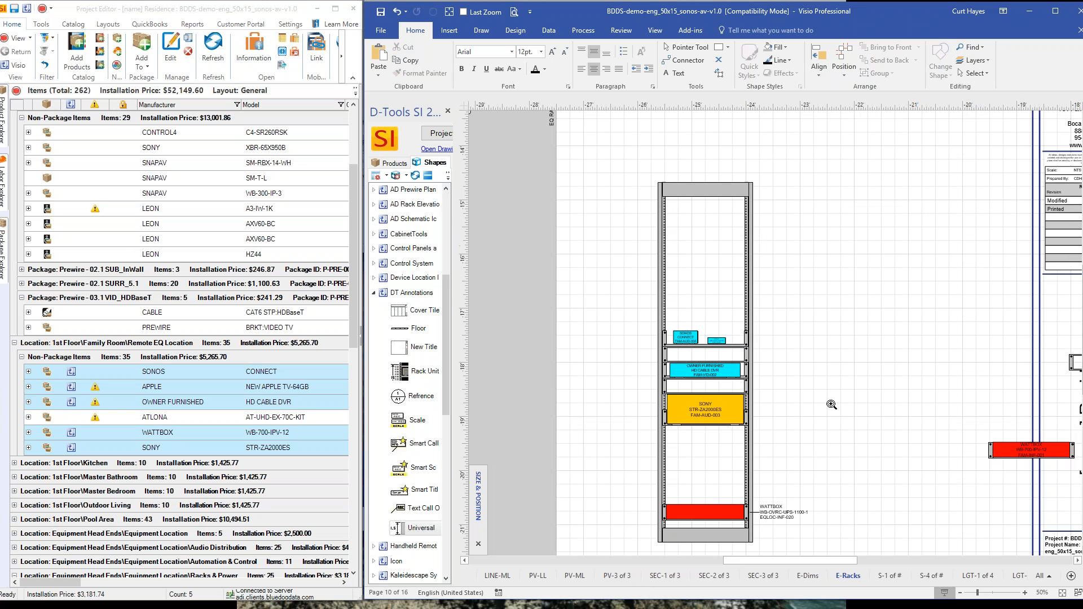
{"action": "scroll", "coordinate": [832, 404], "scroll_direction": "down", "scroll_amount": 3}
{"action": "left_click_drag", "start_coordinate": [913, 427], "coordinate": [769, 427]}
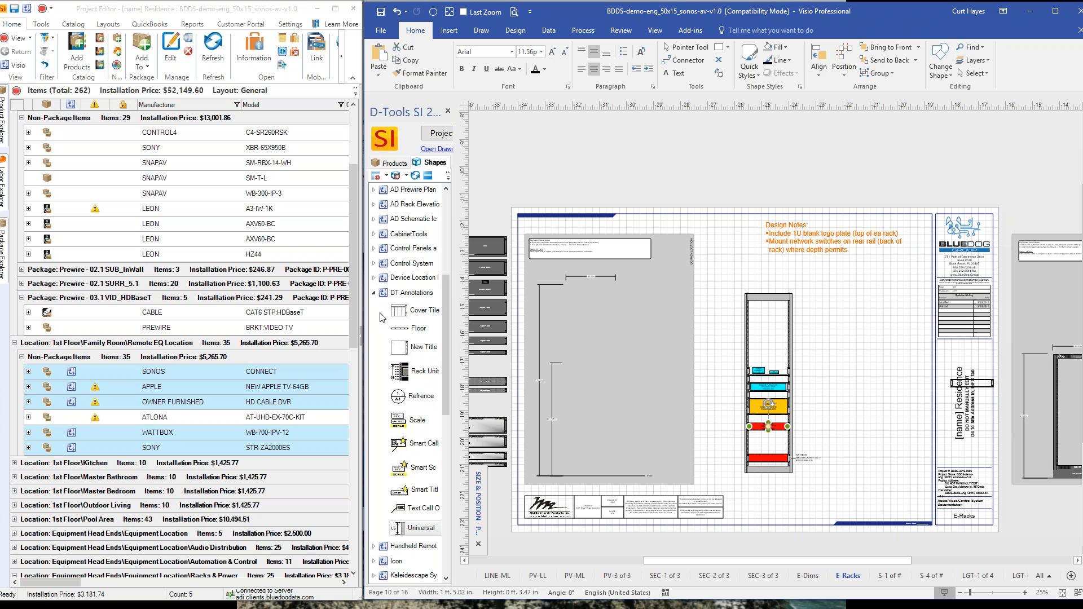
- Collapse DT Annotations, expand the AD Favorites shapes and look through them for rack annotations
{"action": "left_click", "coordinate": [373, 293]}
{"action": "scroll", "coordinate": [389, 237], "scroll_direction": "up", "scroll_amount": 3}
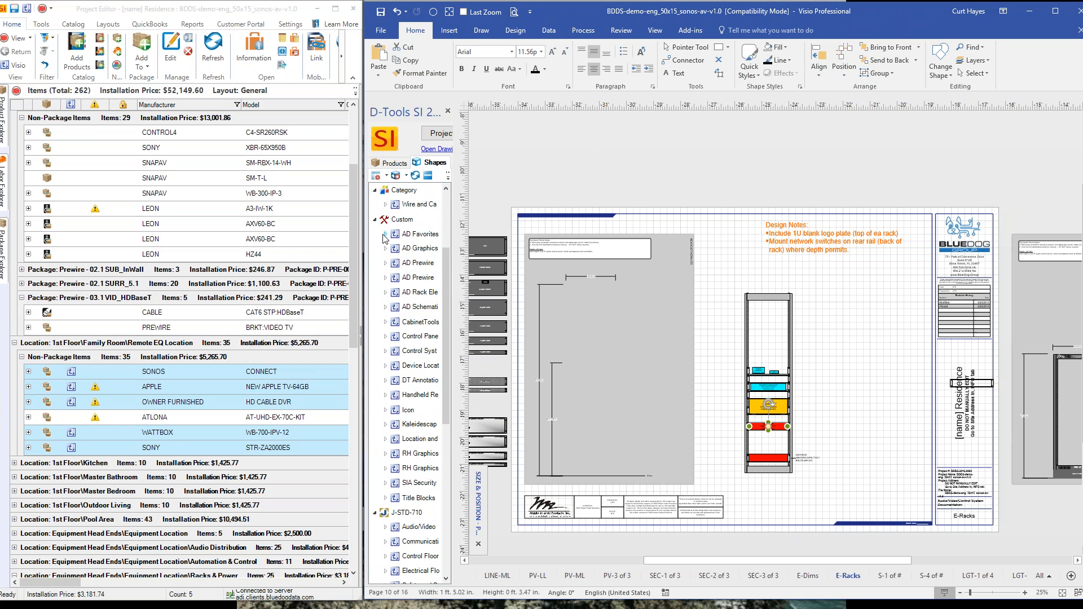
{"action": "scroll", "coordinate": [407, 400], "scroll_direction": "down", "scroll_amount": 2}
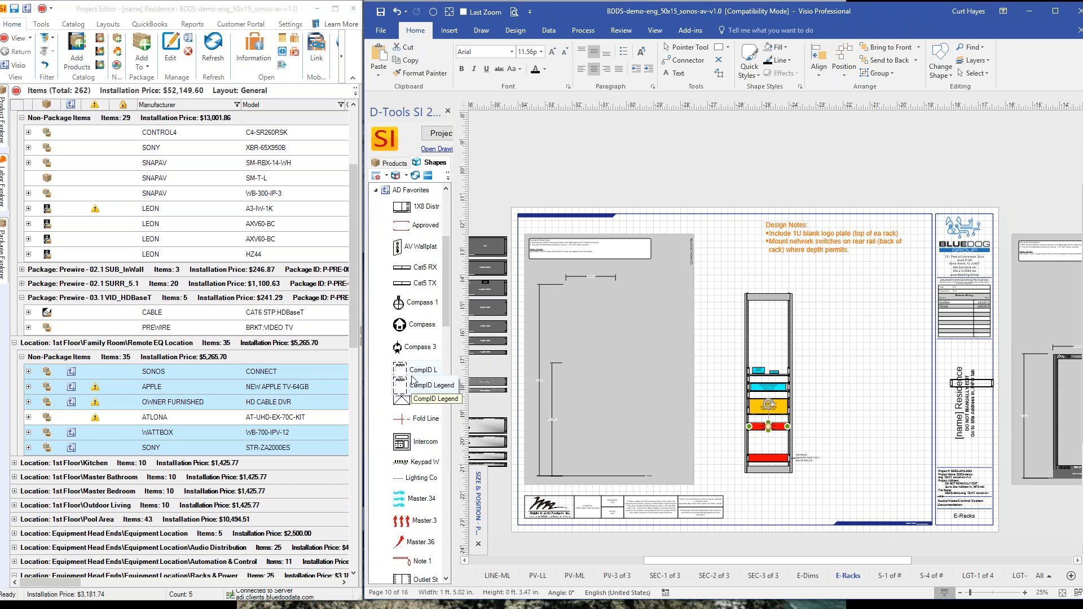
{"action": "scroll", "coordinate": [423, 399], "scroll_direction": "down", "scroll_amount": 3}
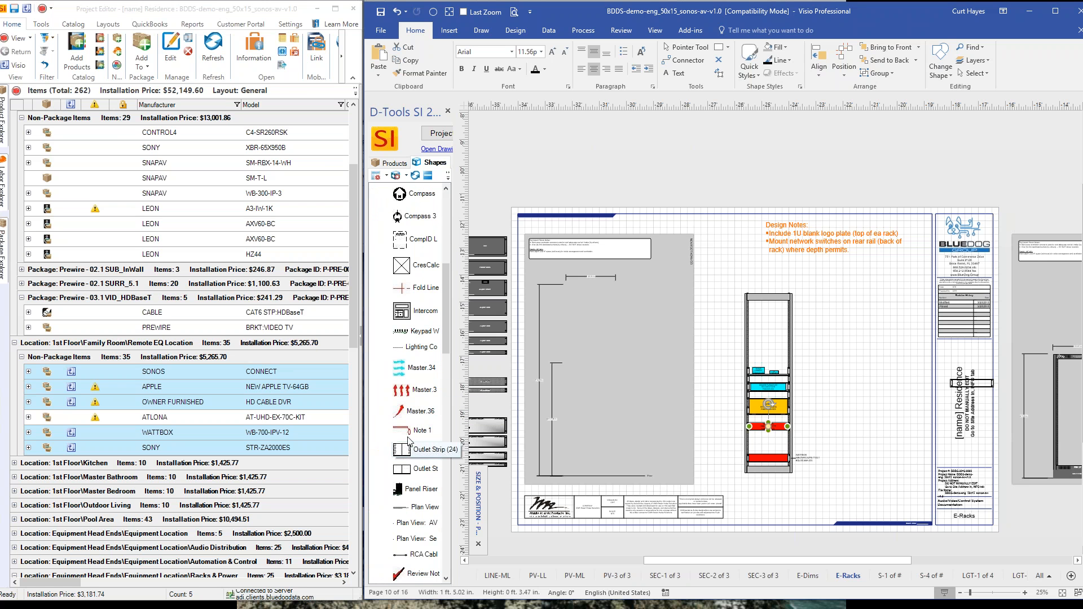
{"action": "scroll", "coordinate": [404, 438], "scroll_direction": "down", "scroll_amount": 4}
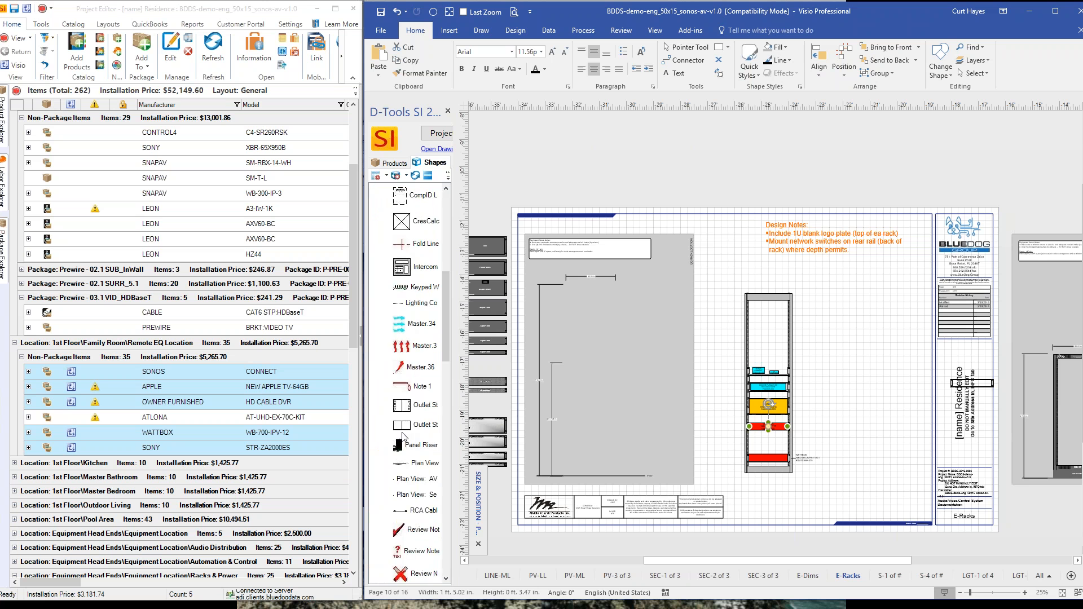
{"action": "scroll", "coordinate": [404, 438], "scroll_direction": "down", "scroll_amount": 3}
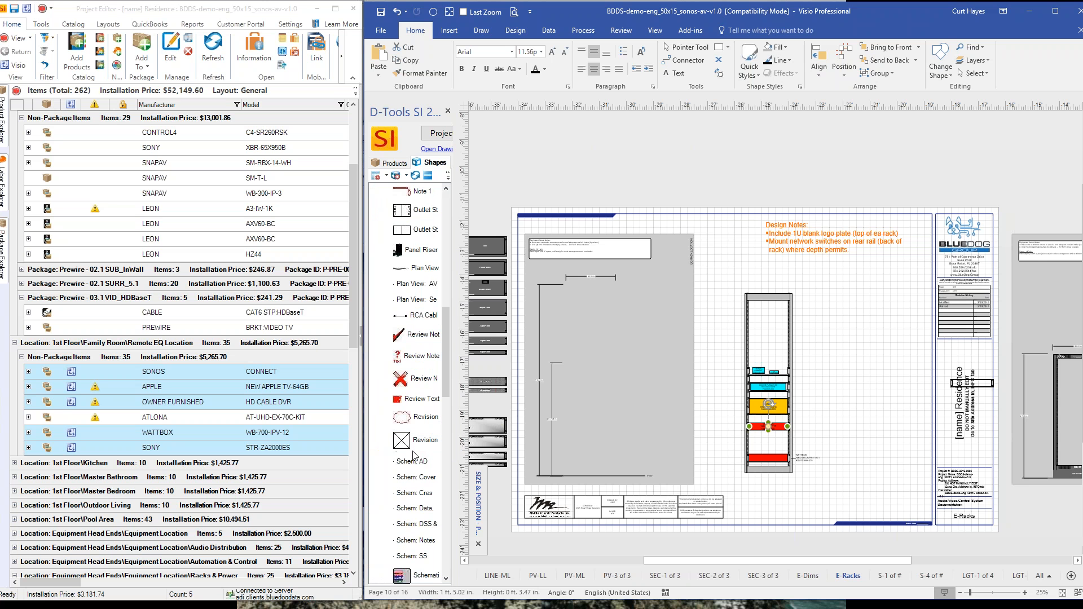
- Move the rack-unit scale from outside the page to the left edge of the 42U rack
{"action": "left_click_drag", "start_coordinate": [732, 560], "coordinate": [637, 563]}
{"action": "left_click_drag", "start_coordinate": [626, 449], "coordinate": [965, 448]}
{"action": "left_click", "coordinate": [940, 471]}
- Move the angled callouts with their vertical note, the cool-air label and the blue and red airflow arrows from outside the page to the rack's right side
{"action": "left_click_drag", "start_coordinate": [601, 563], "coordinate": [545, 563]}
{"action": "left_click_drag", "start_coordinate": [549, 349], "coordinate": [589, 477]}
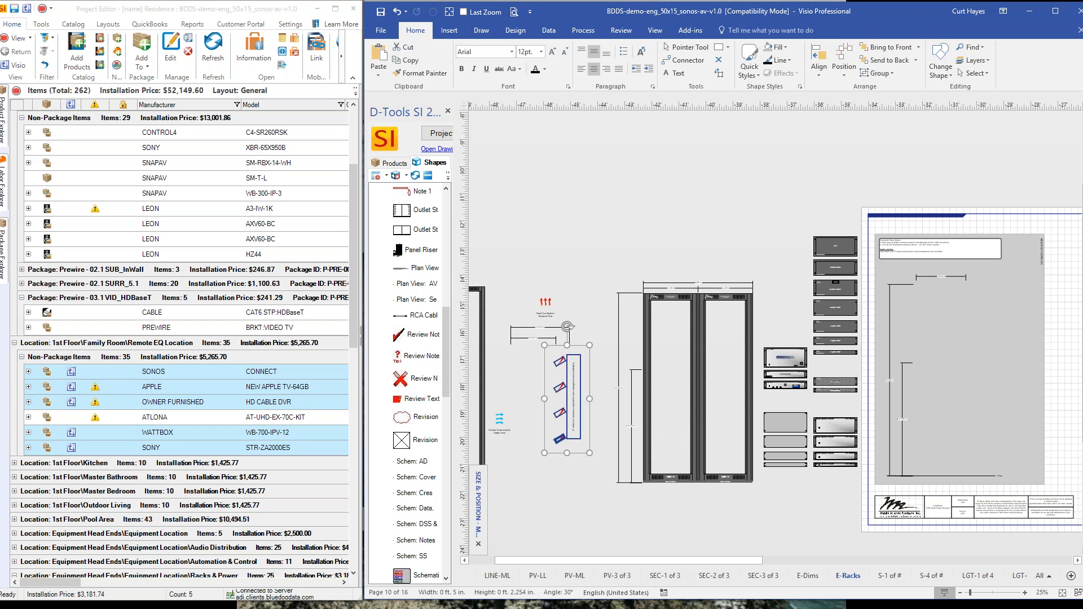
{"action": "left_click", "coordinate": [499, 430], "text": "shift"}
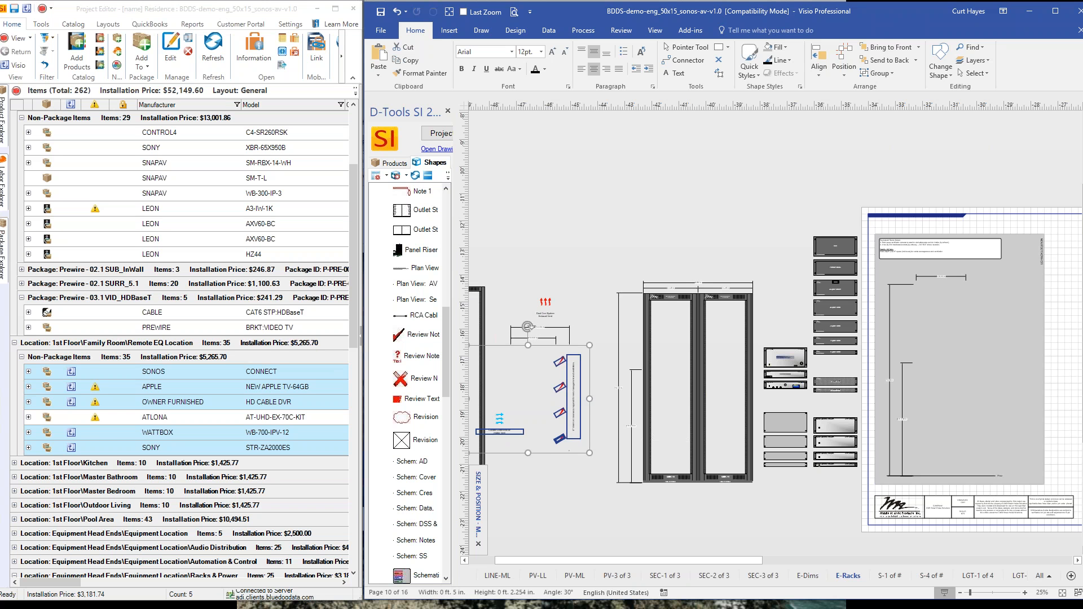
{"action": "left_click", "coordinate": [546, 304], "text": "ctrl"}
{"action": "left_click_drag", "start_coordinate": [545, 303], "coordinate": [1045, 309]}
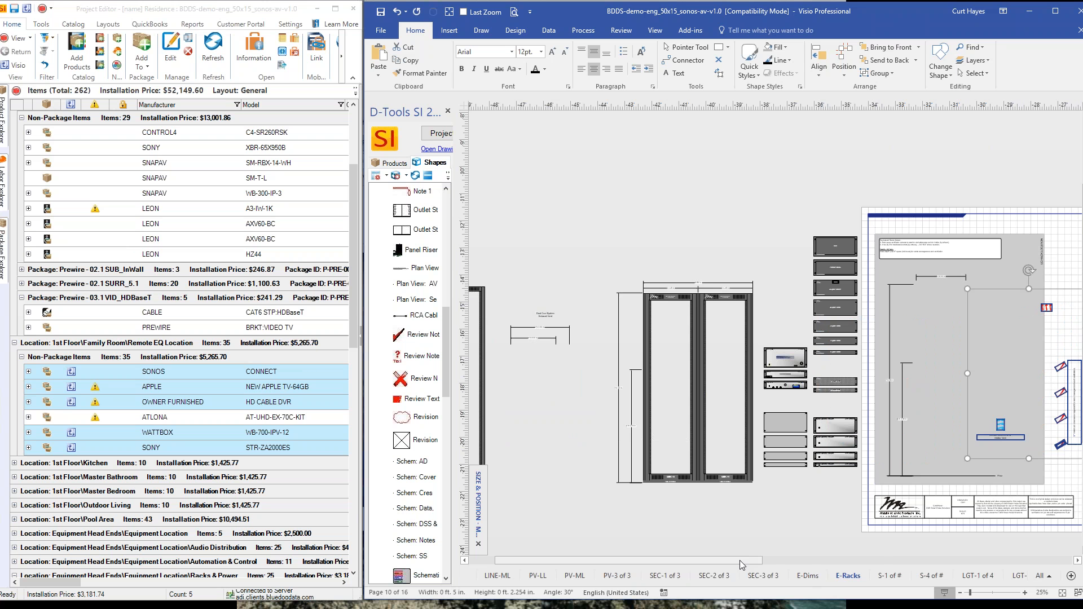
{"action": "left_click_drag", "start_coordinate": [764, 561], "coordinate": [889, 561]}
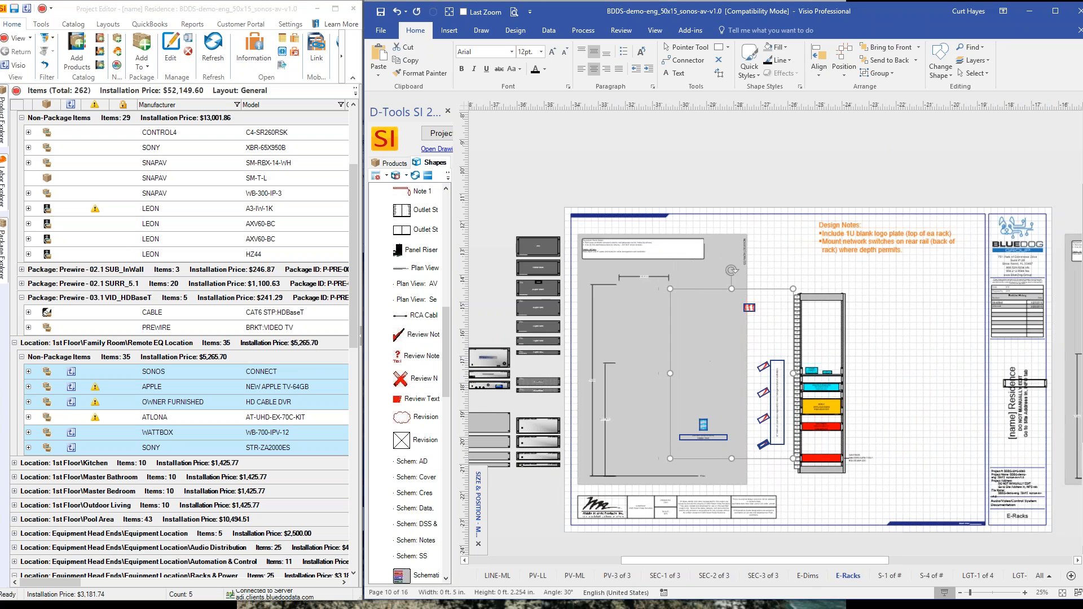
{"action": "left_click_drag", "start_coordinate": [705, 439], "coordinate": [879, 415]}
{"action": "left_click", "coordinate": [907, 486]}
- Generate a side view of the Strong 42U rack from its front elevation
{"action": "scroll", "coordinate": [848, 426], "scroll_direction": "up", "scroll_amount": 3}
{"action": "scroll", "coordinate": [826, 522], "scroll_direction": "down", "scroll_amount": 3}
{"action": "right_click", "coordinate": [842, 480]}
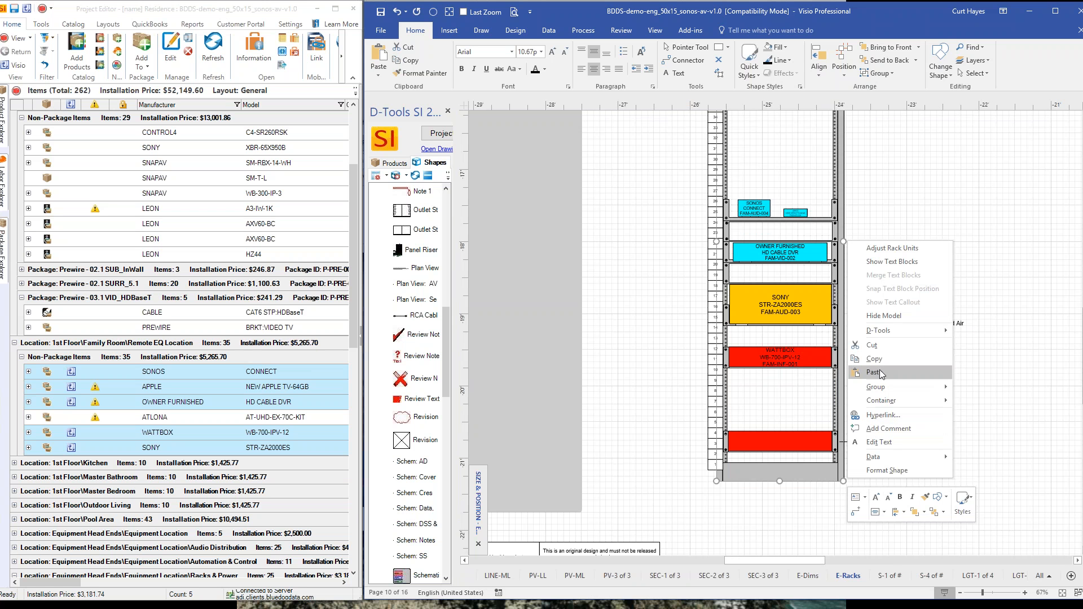
{"action": "mouse_move", "coordinate": [906, 330]}
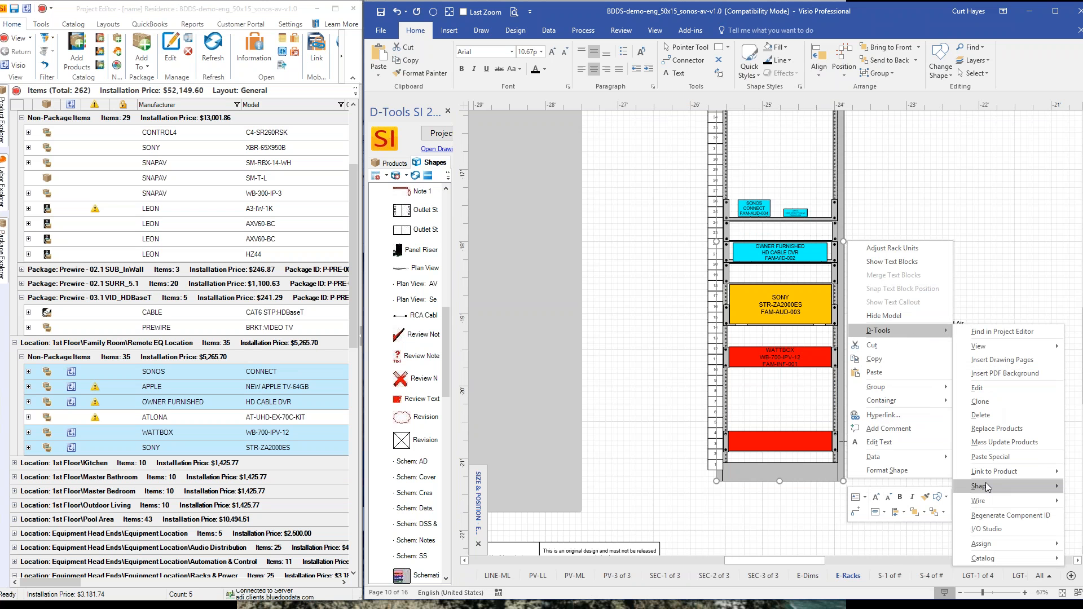
{"action": "left_click", "coordinate": [889, 532]}
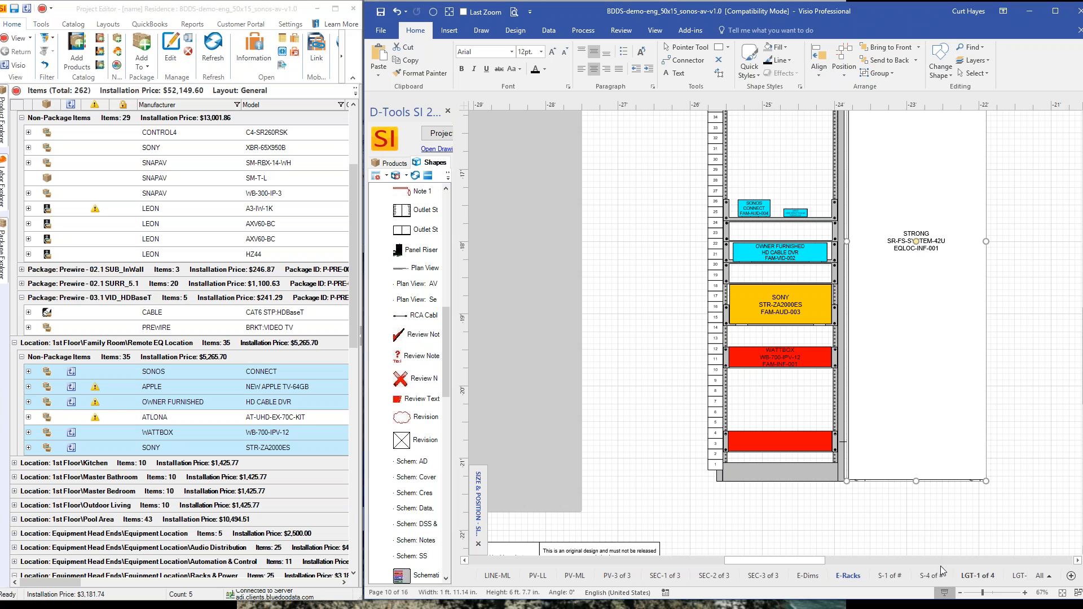
- Move the rack's side view away from the front elevation to between the cool-air intake label and the 6" clearance note
{"action": "left_click_drag", "start_coordinate": [818, 561], "coordinate": [852, 561]}
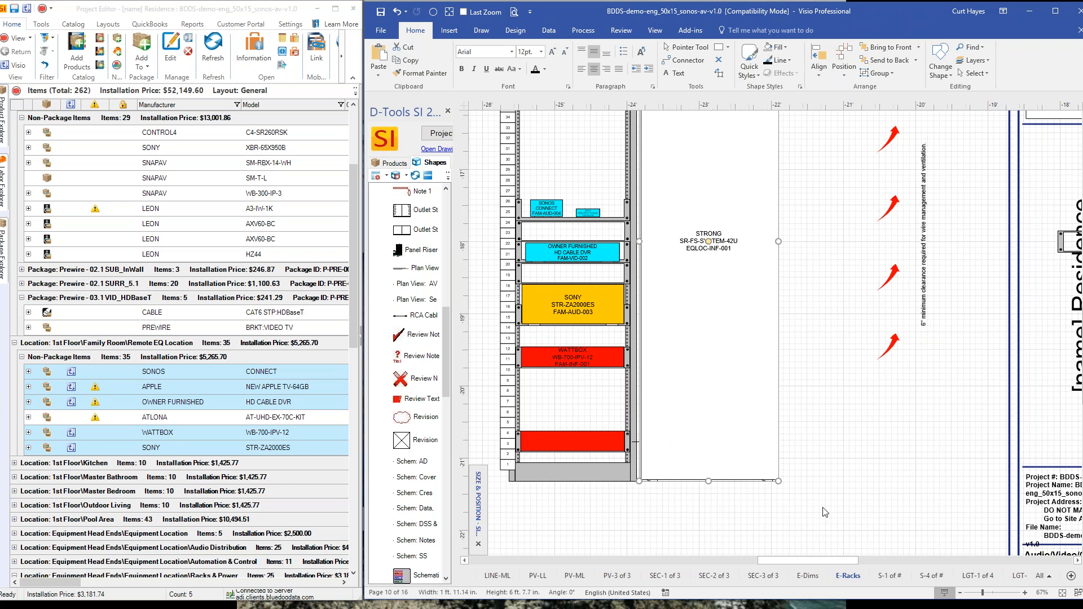
{"action": "key", "text": "Right"}
{"action": "key", "text": "Right"}
{"action": "key", "text": "Right"}
{"action": "key", "text": "Right"}
{"action": "key", "text": "Right"}
{"action": "key", "text": "Right"}
{"action": "key", "text": "Right"}
{"action": "key", "text": "Right"}
{"action": "key", "text": "Right"}
{"action": "key", "text": "Right"}
{"action": "key", "text": "Right"}
{"action": "key", "text": "Right"}
{"action": "key", "text": "Right"}
{"action": "key", "text": "Right"}
{"action": "key", "text": "Right"}
{"action": "key", "text": "Right"}
{"action": "key", "text": "Right"}
{"action": "key", "text": "Right"}
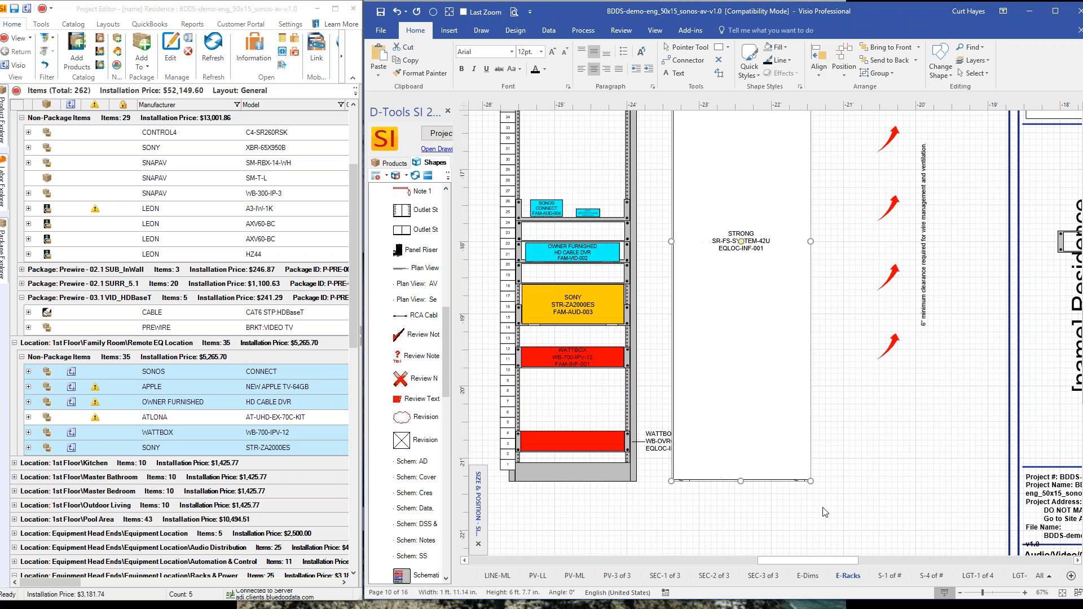
{"action": "key", "text": "Right"}
{"action": "key", "text": "Right"}
{"action": "key", "text": "Right"}
{"action": "key", "text": "Right"}
{"action": "key", "text": "Right"}
{"action": "key", "text": "Right"}
{"action": "key", "text": "Right"}
{"action": "key", "text": "Right"}
{"action": "key", "text": "Right"}
{"action": "key", "text": "Right"}
{"action": "key", "text": "Right"}
{"action": "key", "text": "Right"}
{"action": "key", "text": "Right"}
{"action": "key", "text": "Right"}
{"action": "key", "text": "Right"}
{"action": "key", "text": "Right"}
{"action": "key", "text": "Right"}
{"action": "key", "text": "Right"}
{"action": "key", "text": "Right"}
{"action": "key", "text": "Right"}
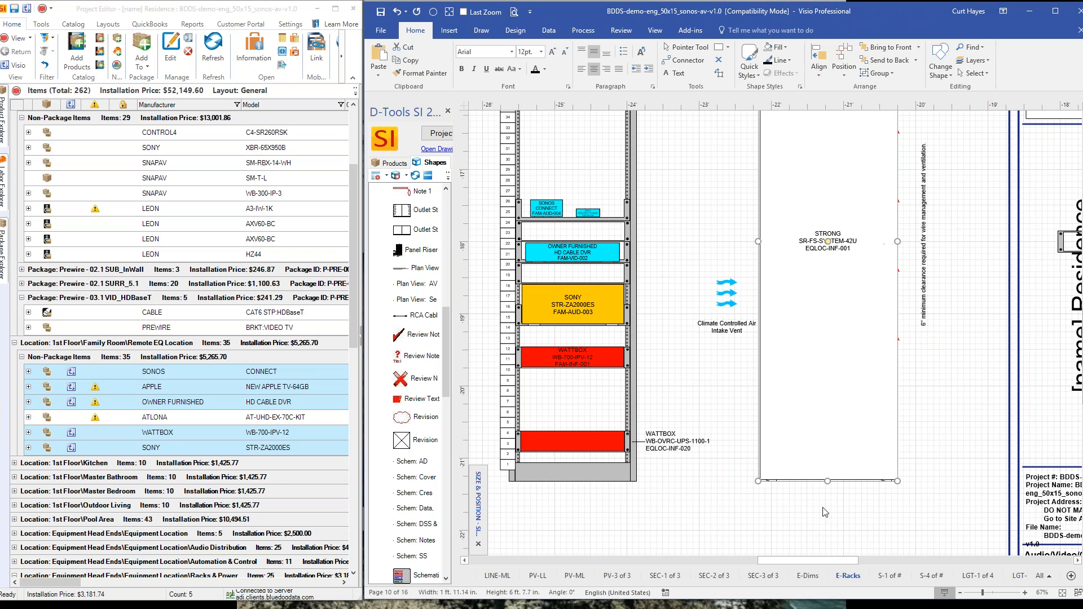
{"action": "key", "text": "Right"}
{"action": "key", "text": "Right"}
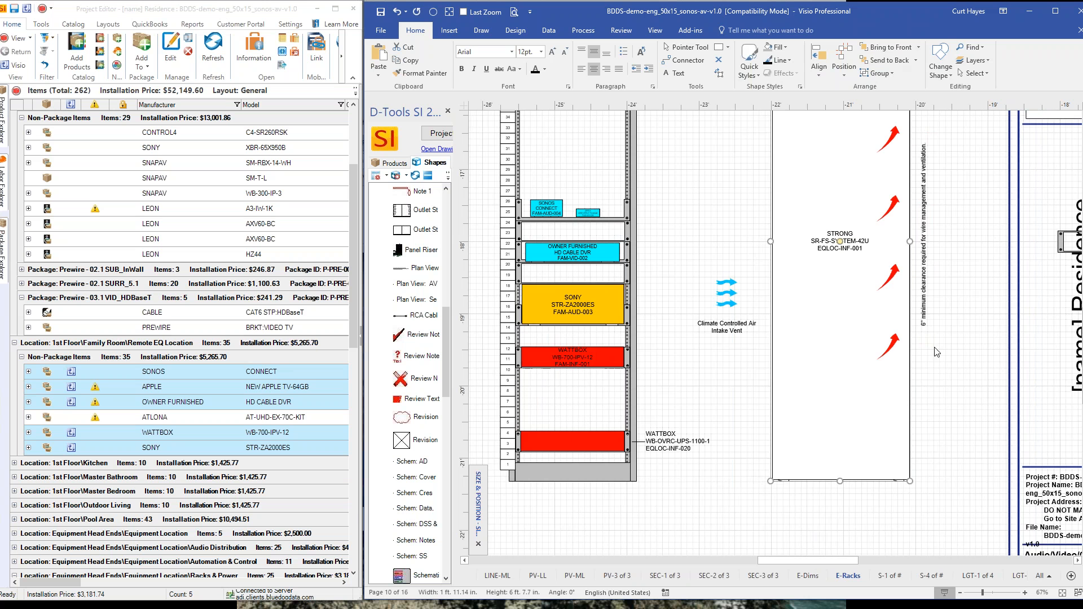
- Generate a side view of the rack-mounted Sony STR-ZA2000ES receiver
{"action": "scroll", "coordinate": [945, 398], "scroll_direction": "up", "scroll_amount": 2}
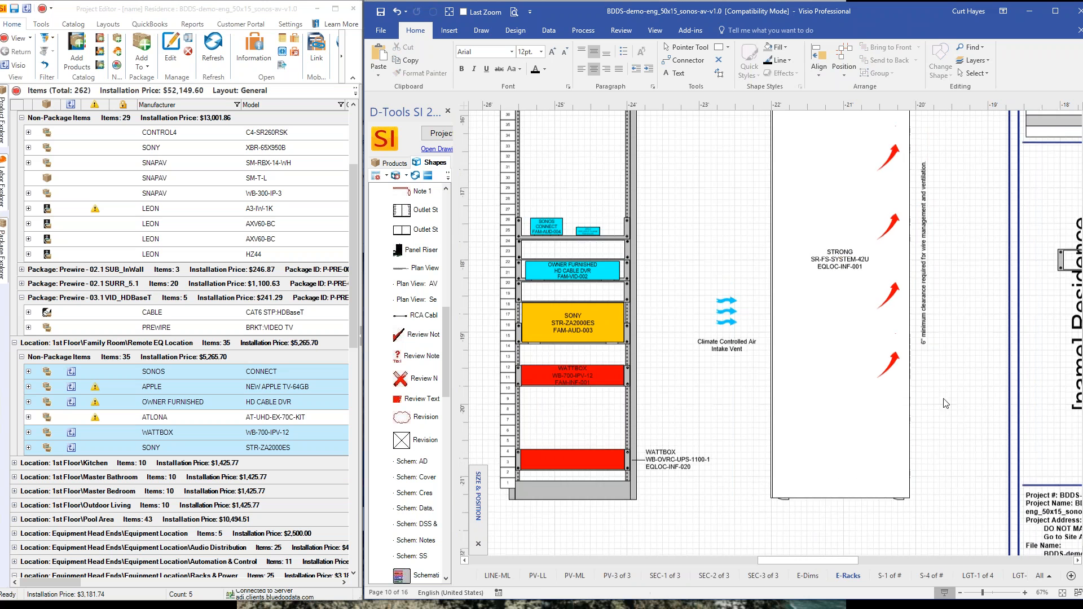
{"action": "right_click", "coordinate": [573, 342]}
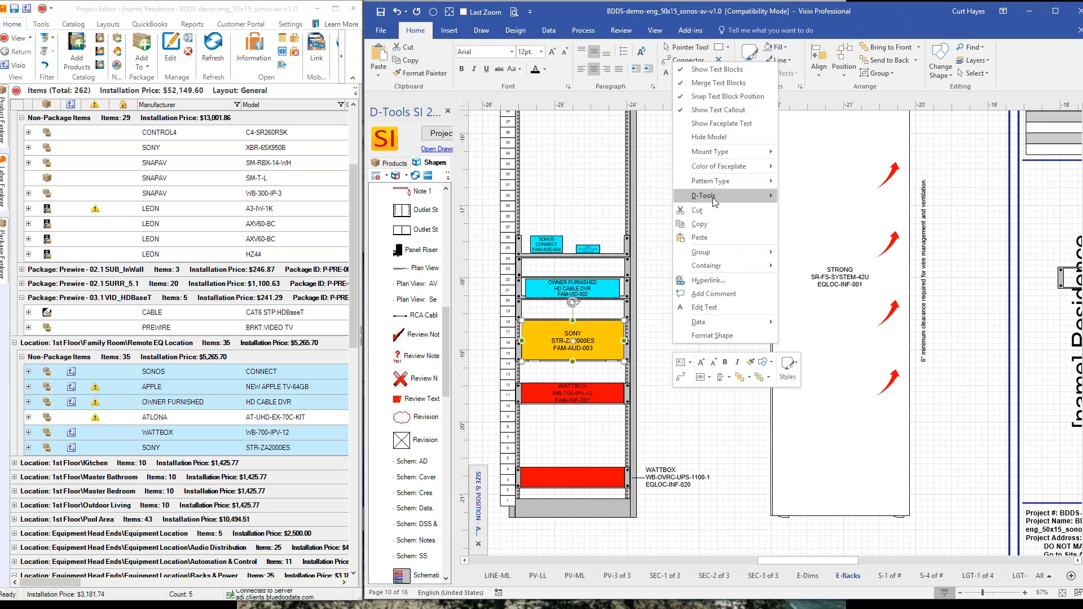
{"action": "mouse_move", "coordinate": [732, 201]}
{"action": "mouse_move", "coordinate": [854, 354]}
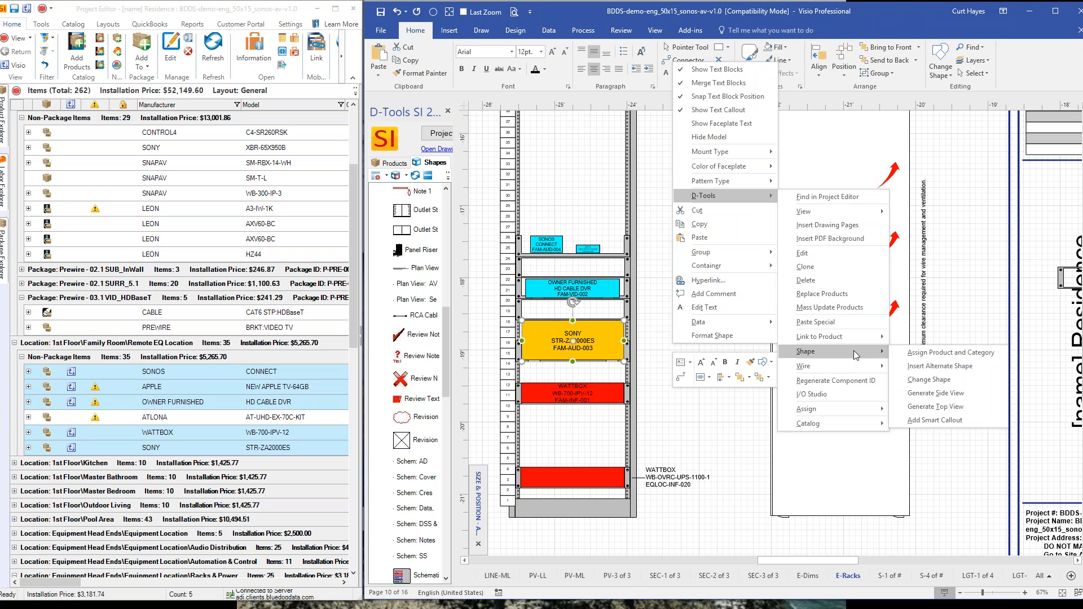
{"action": "left_click", "coordinate": [923, 382]}
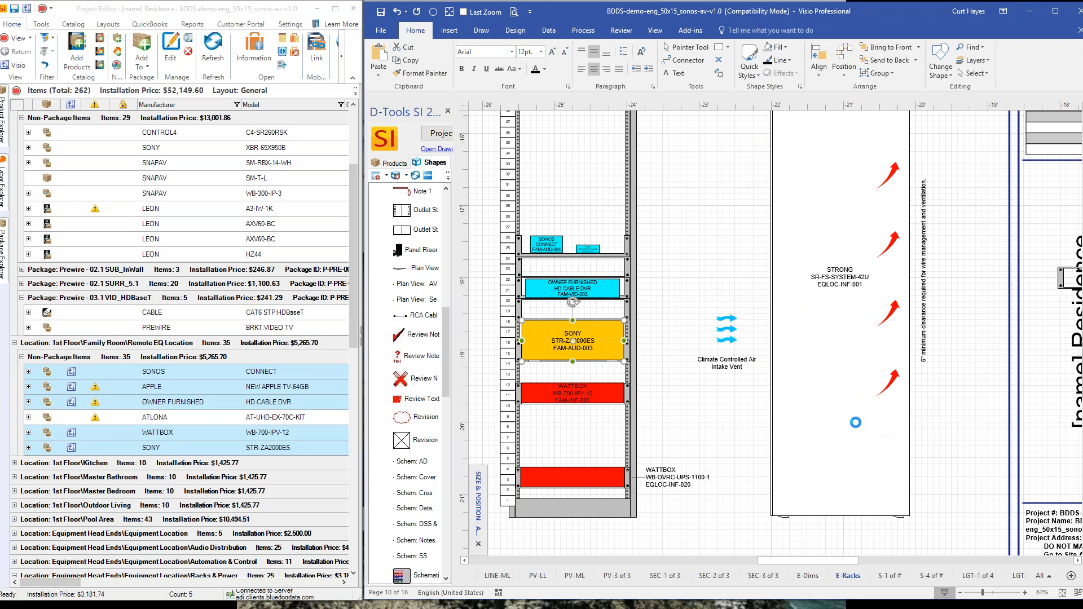
- Align the receiver's side view with the left edge of the rack's side view
{"action": "left_click", "coordinate": [808, 401]}
{"action": "left_click", "coordinate": [691, 340], "text": "shift"}
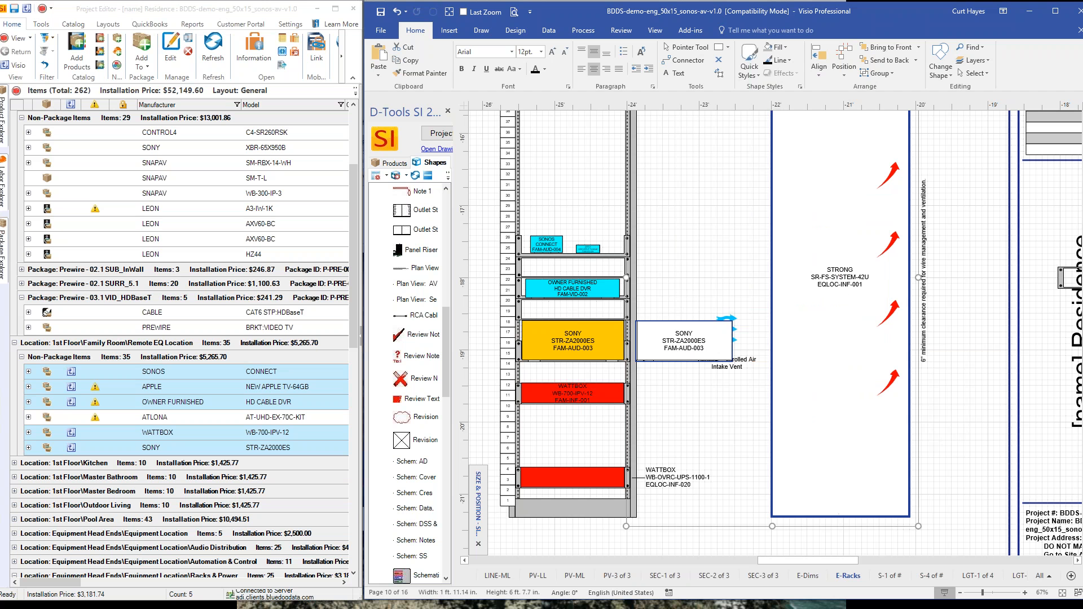
{"action": "left_click", "coordinate": [825, 76]}
{"action": "left_click", "coordinate": [831, 115]}
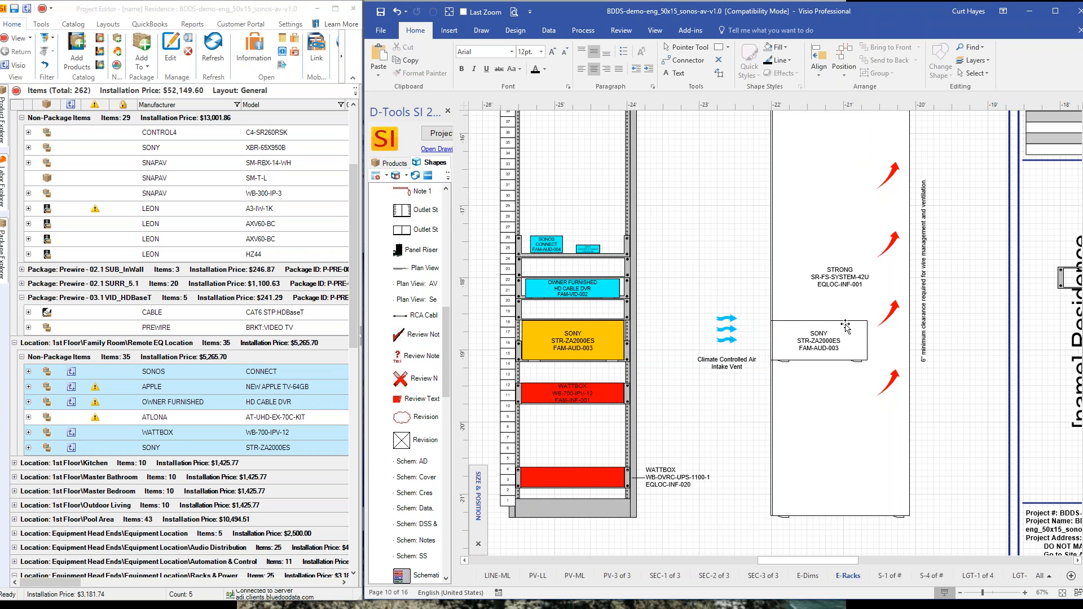
- Nudge the rack-unit scale vertically until its unit divisions roughly match the mounting spaces in the rack's front elevation
{"action": "scroll", "coordinate": [843, 327], "scroll_direction": "up", "scroll_amount": 3}
{"action": "scroll", "coordinate": [848, 336], "scroll_direction": "down", "scroll_amount": 1}
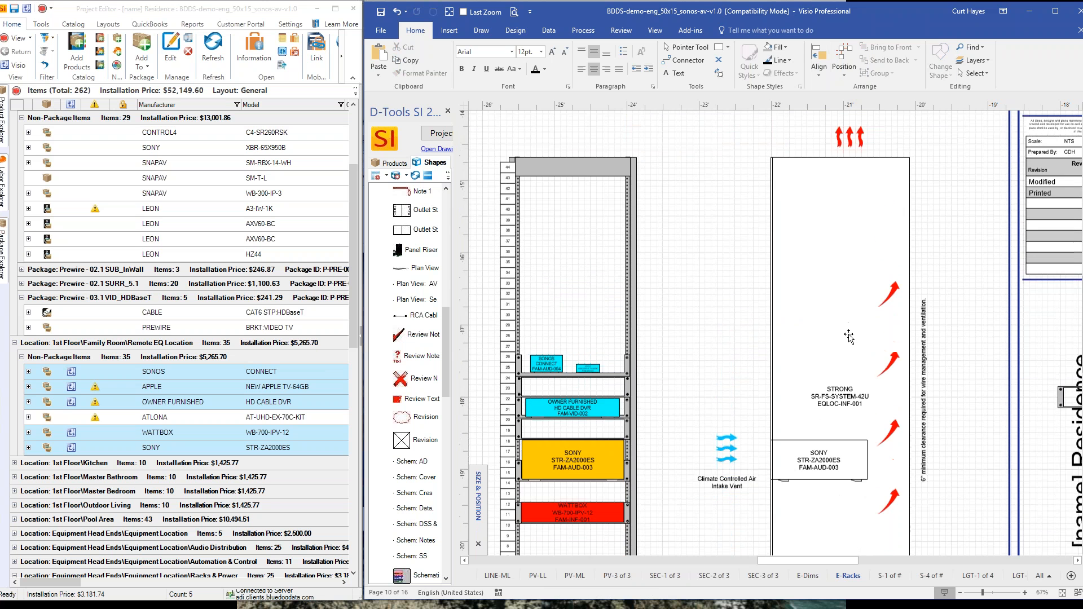
{"action": "scroll", "coordinate": [901, 420], "scroll_direction": "down", "scroll_amount": 3}
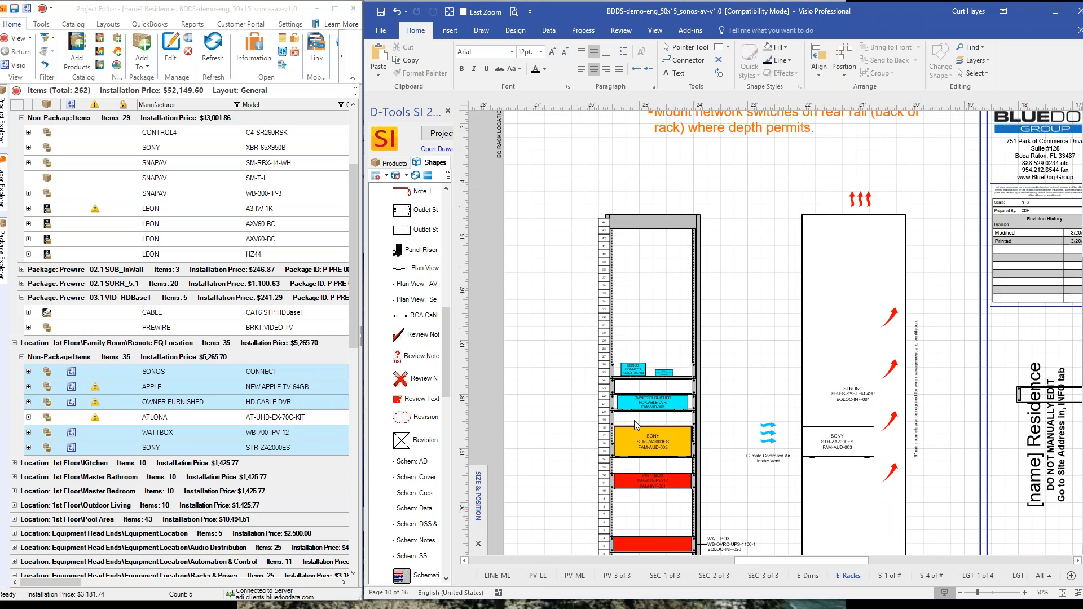
{"action": "scroll", "coordinate": [593, 485], "scroll_direction": "up", "scroll_amount": 5}
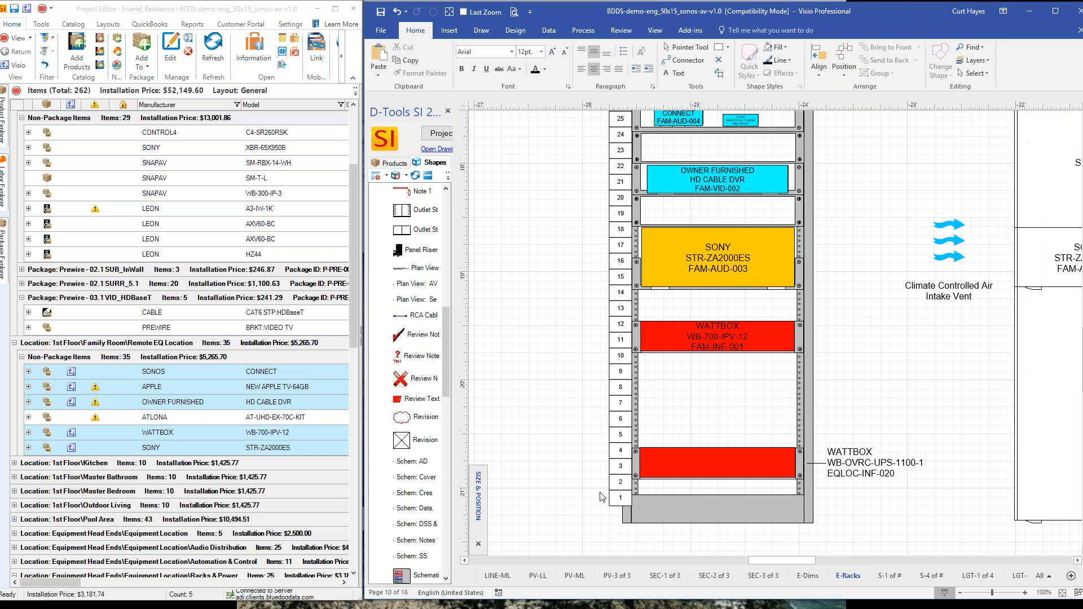
{"action": "left_click", "coordinate": [629, 496]}
{"action": "key", "text": "Up"}
{"action": "key", "text": "Up"}
{"action": "key", "text": "Up"}
{"action": "key", "text": "Up"}
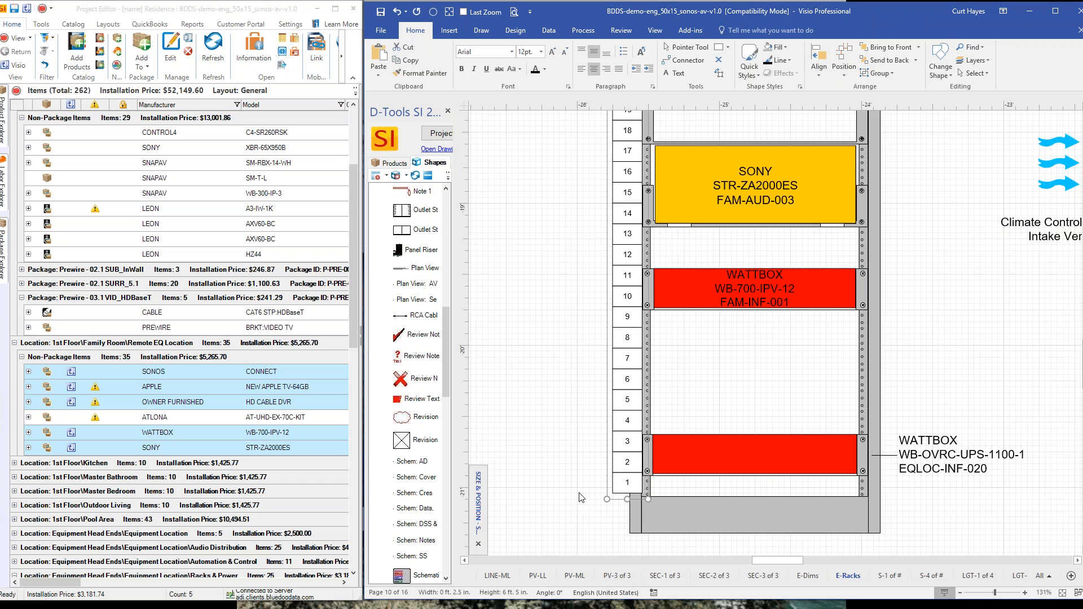
{"action": "key", "text": "Down"}
{"action": "left_click", "coordinate": [598, 495]}
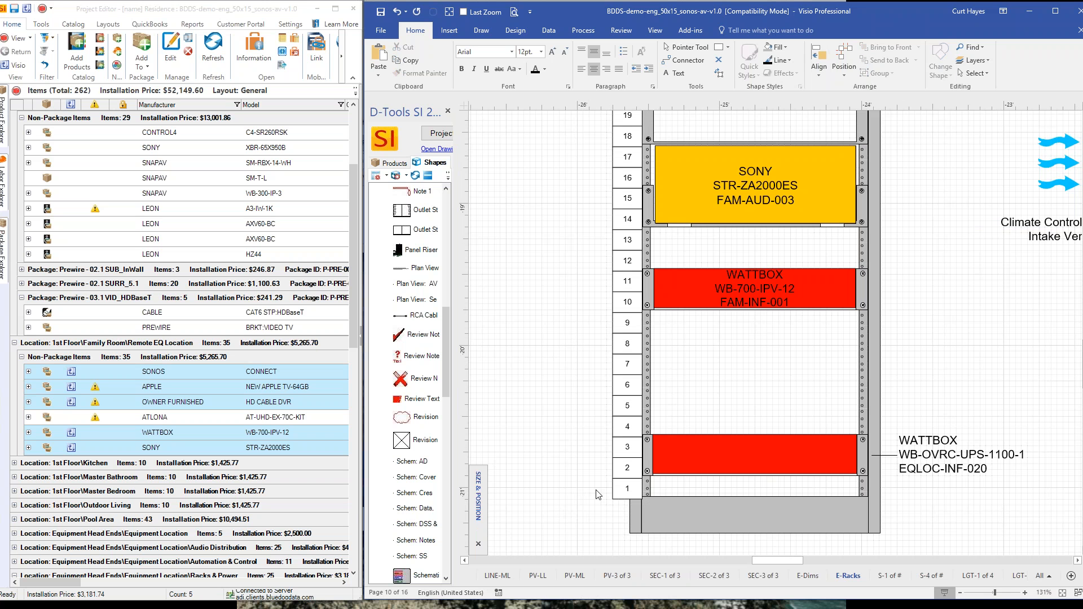
- Fine-tune the rack-unit scale upward so the bottom of unit 1 meets the top of the rack's base
{"action": "scroll", "coordinate": [617, 489], "scroll_direction": "up", "scroll_amount": 2}
{"action": "left_click", "coordinate": [617, 489]}
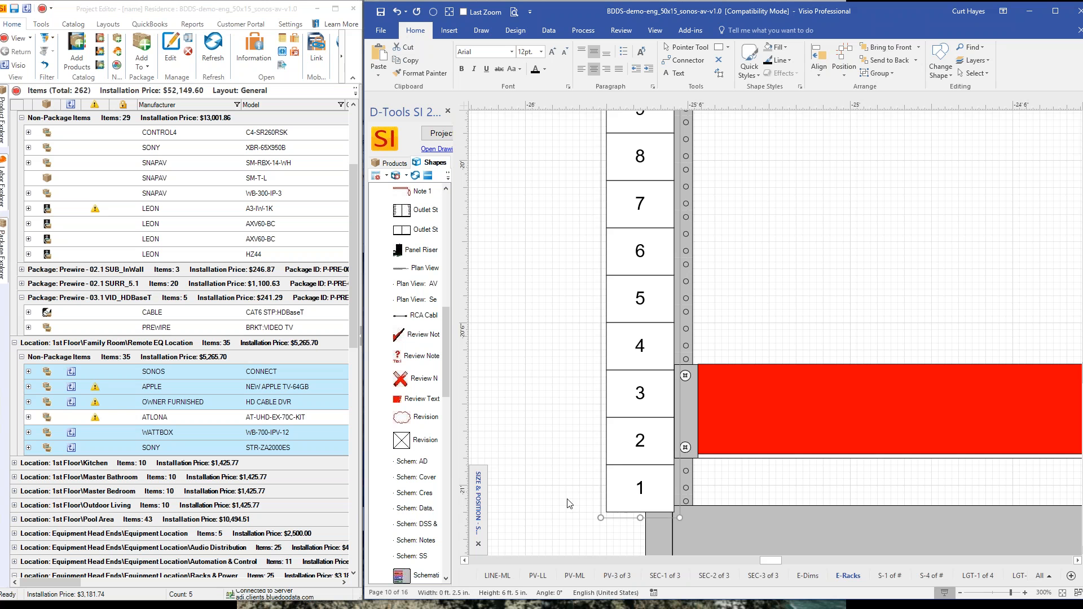
{"action": "key", "text": "shift+Up"}
{"action": "key", "text": "shift+Up"}
{"action": "key", "text": "shift+Up"}
{"action": "key", "text": "shift+Up"}
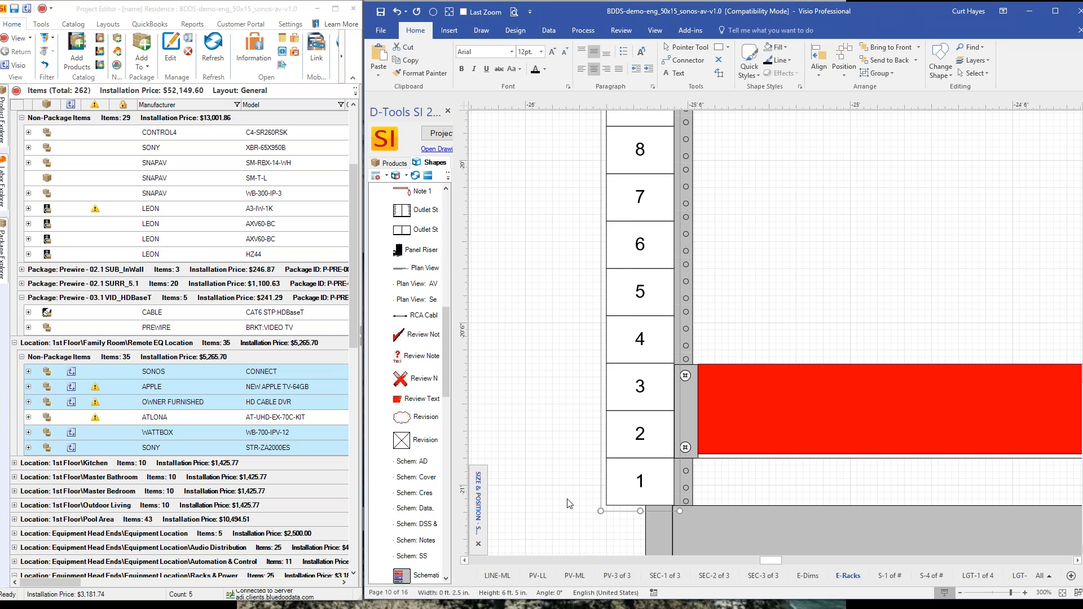
{"action": "left_click", "coordinate": [574, 472]}
- Go to the S-1 of # page and place the Sony STR-ZA2000ES schematic block in the left half of the sheet
{"action": "scroll", "coordinate": [575, 472], "scroll_direction": "down", "scroll_amount": 5}
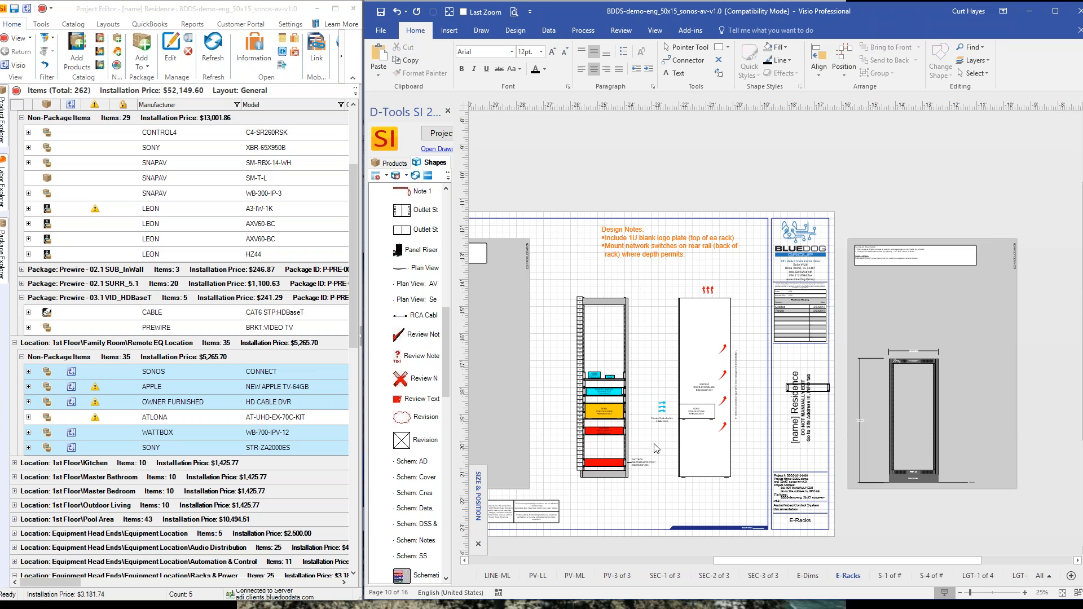
{"action": "left_click_drag", "start_coordinate": [752, 564], "coordinate": [697, 562]}
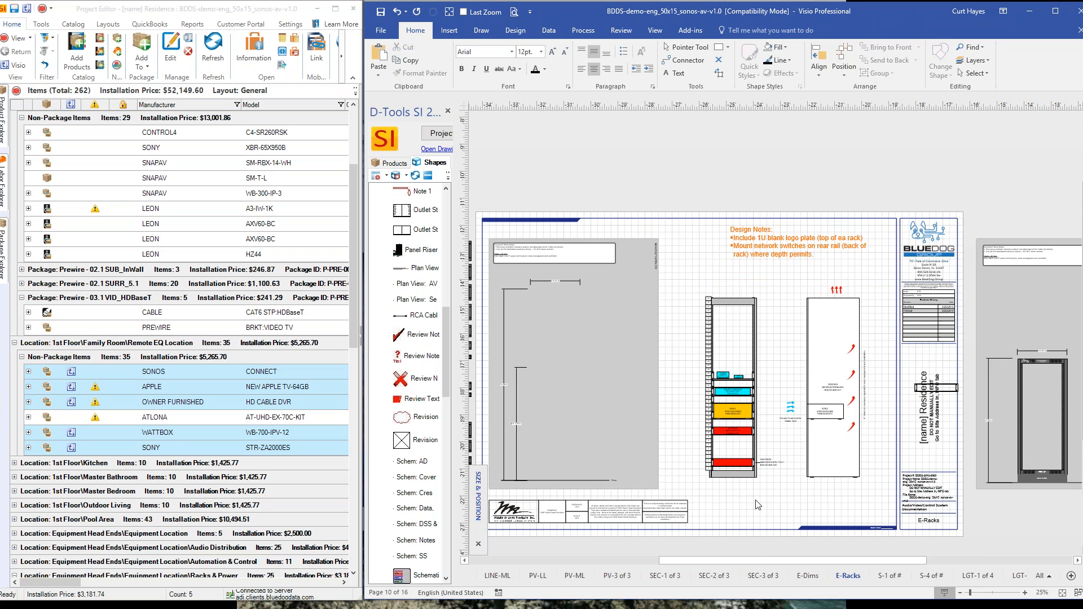
{"action": "left_click", "coordinate": [892, 577]}
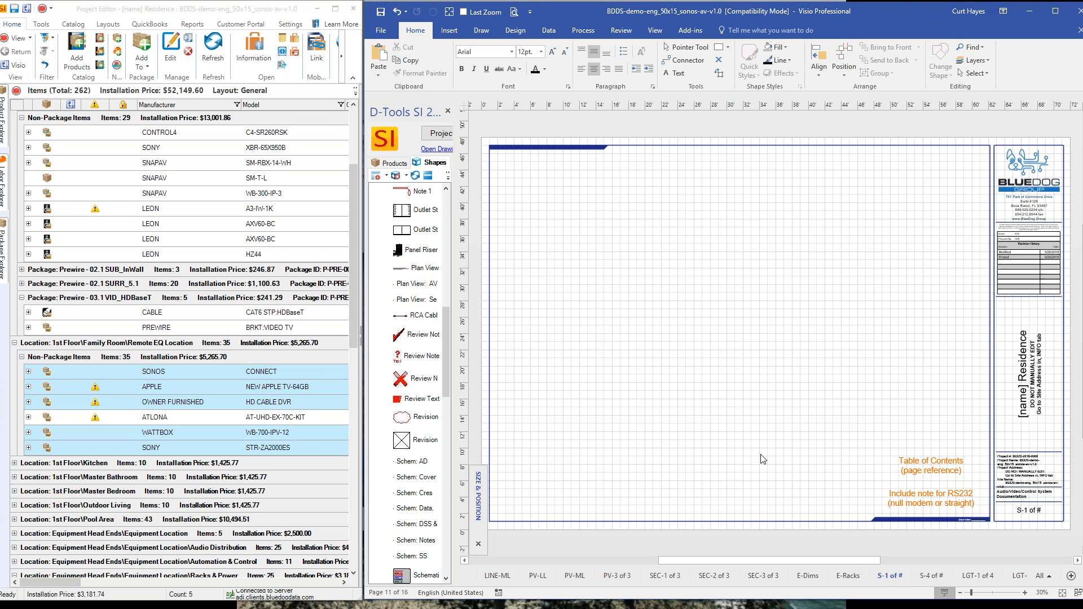
{"action": "left_click", "coordinate": [194, 418]}
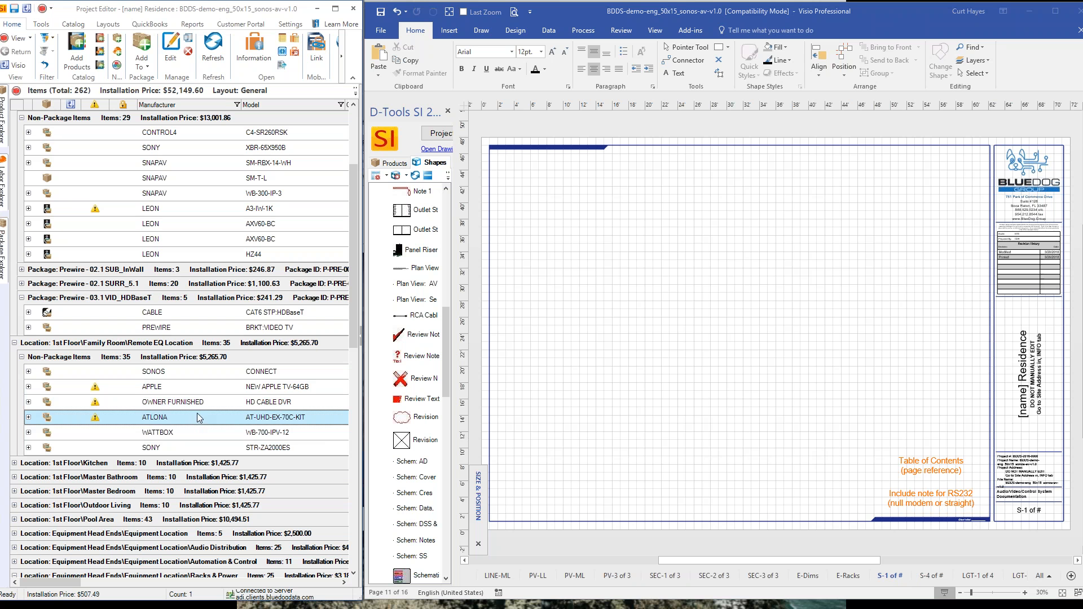
{"action": "left_click", "coordinate": [184, 448]}
{"action": "left_click_drag", "start_coordinate": [183, 449], "coordinate": [675, 389]}
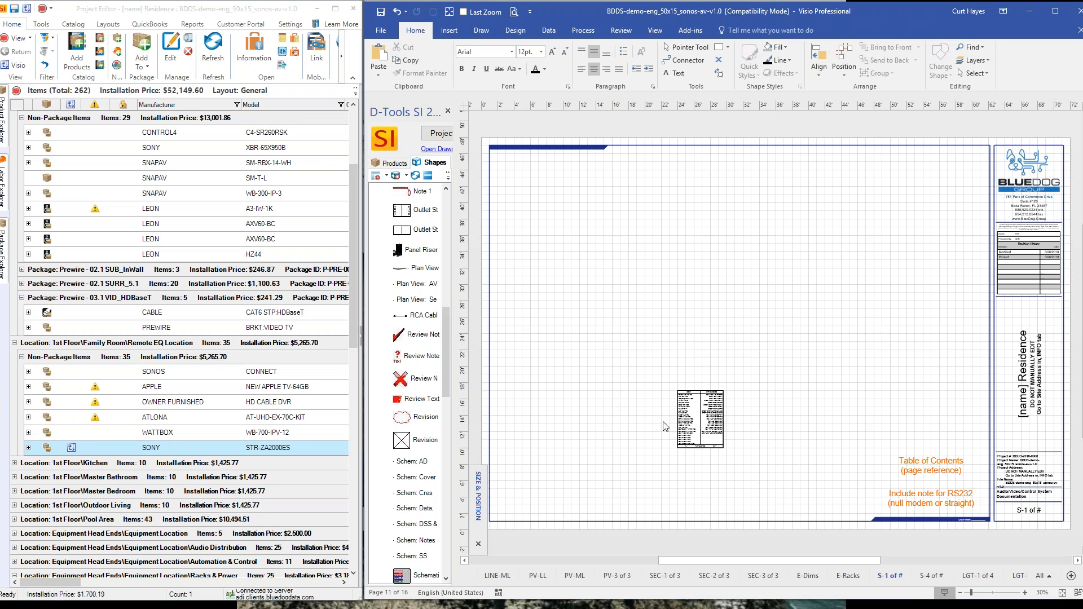
{"action": "left_click_drag", "start_coordinate": [685, 429], "coordinate": [595, 357]}
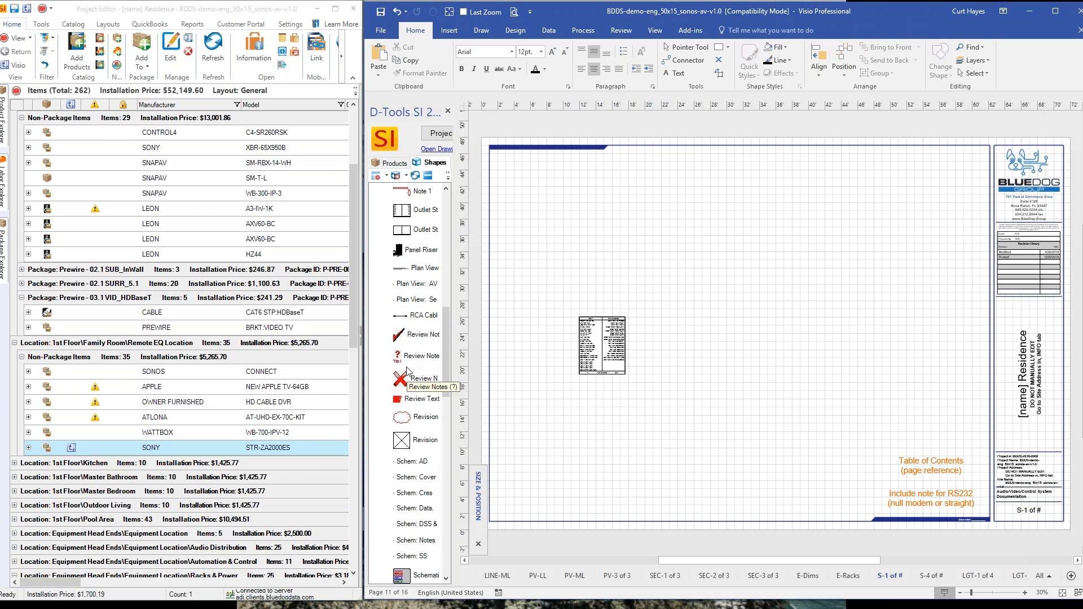
- From the AD Graphics_Page shapes, place a gray room bubble above the receiver block and a tan one to its right
{"action": "left_click_drag", "start_coordinate": [446, 375], "coordinate": [459, 293]}
{"action": "left_click", "coordinate": [376, 235]}
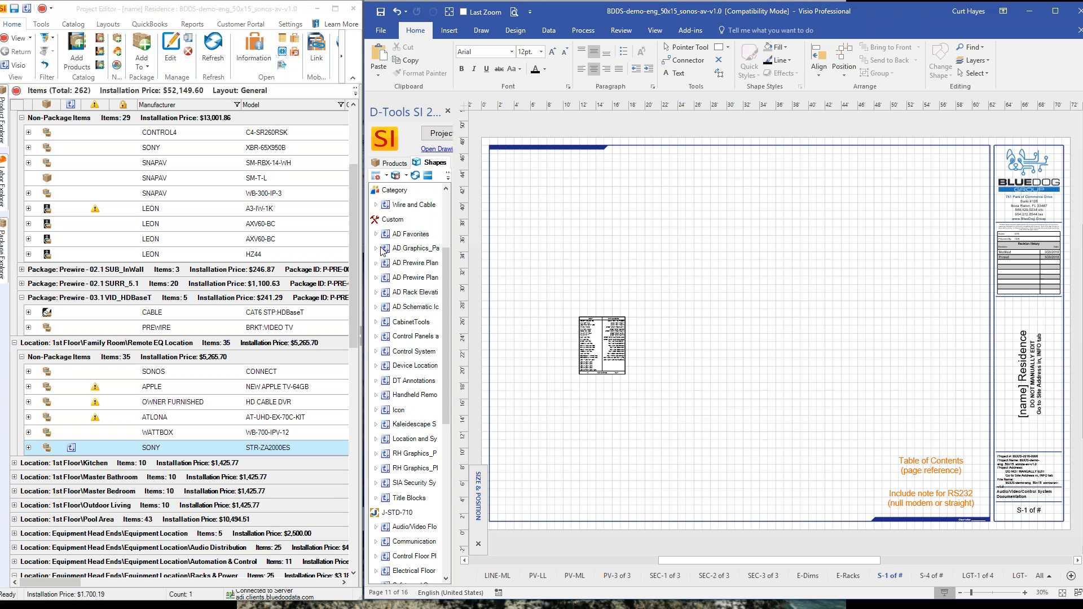
{"action": "left_click", "coordinate": [377, 249]}
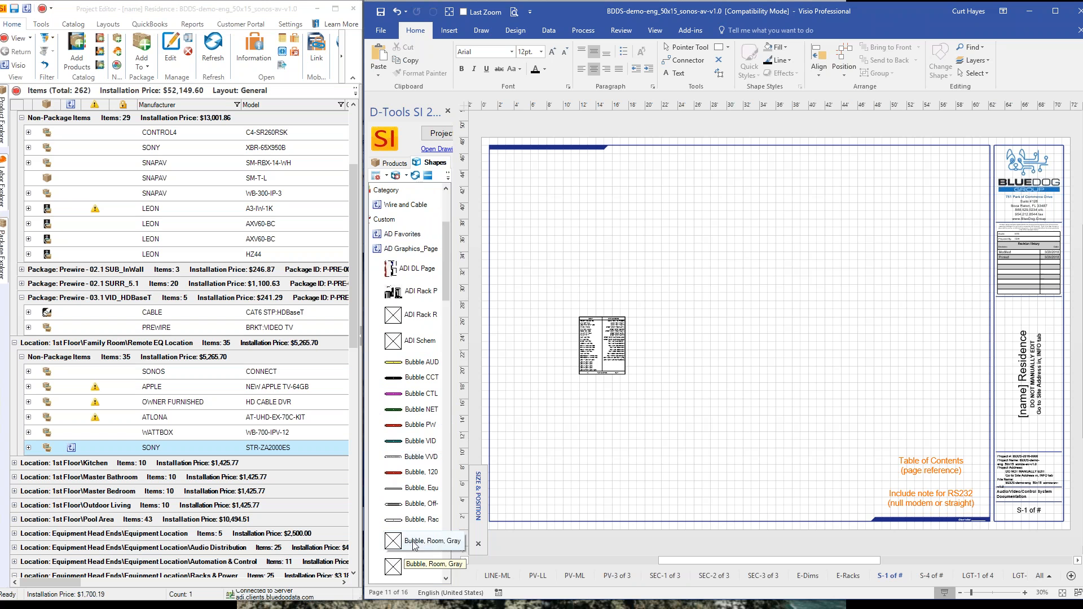
{"action": "left_click_drag", "start_coordinate": [395, 544], "coordinate": [591, 272]}
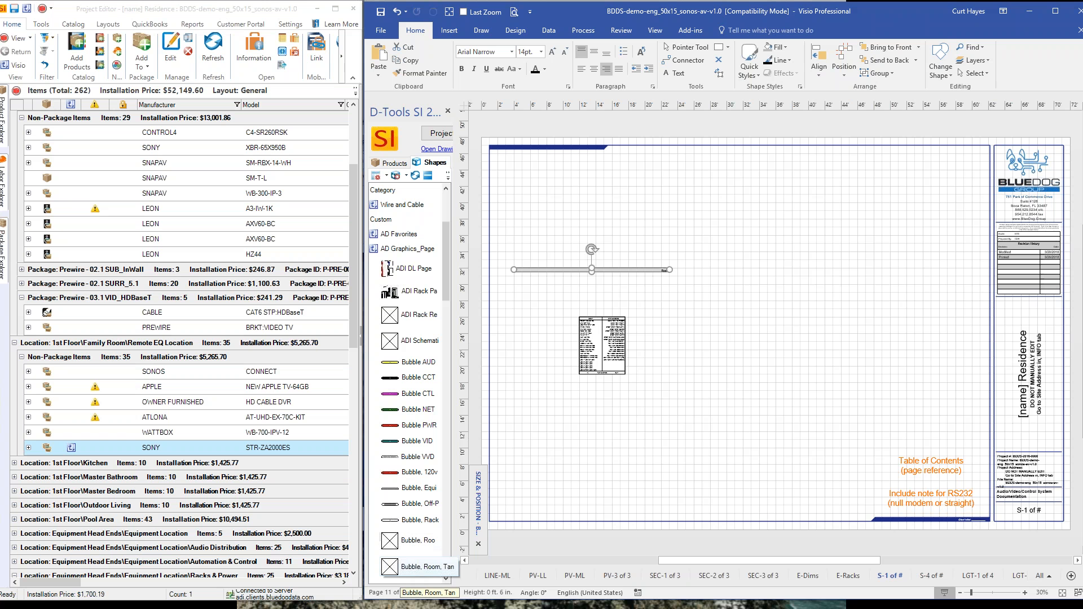
{"action": "left_click_drag", "start_coordinate": [652, 492], "coordinate": [813, 274]}
{"action": "left_click", "coordinate": [810, 247]}
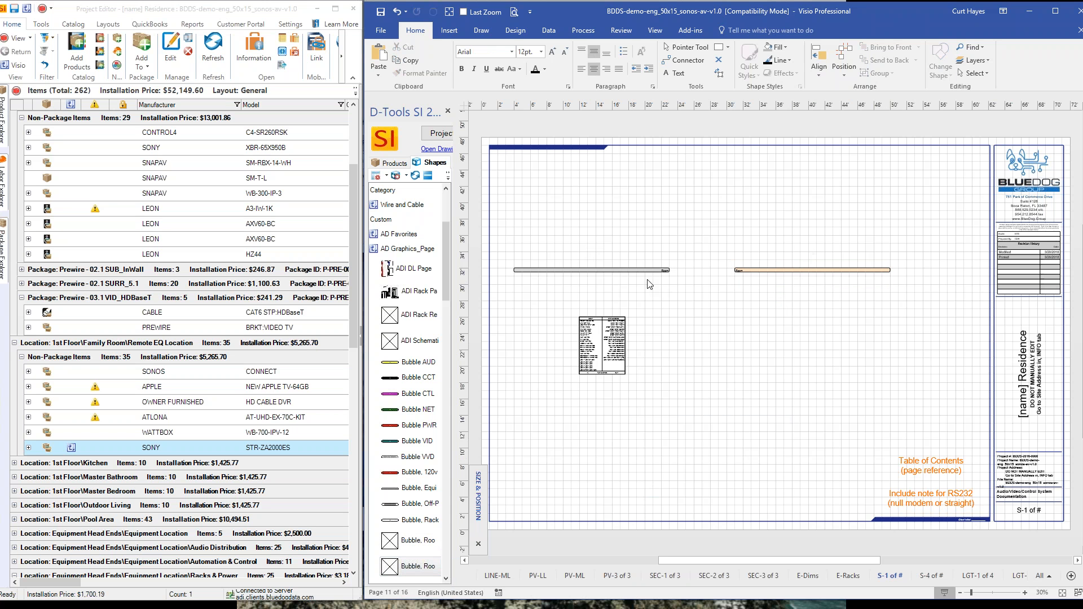
- Stretch the gray and tan room bubbles downward to a height of 20 ft each
{"action": "left_click", "coordinate": [646, 272]}
{"action": "left_click_drag", "start_coordinate": [592, 273], "coordinate": [585, 431]}
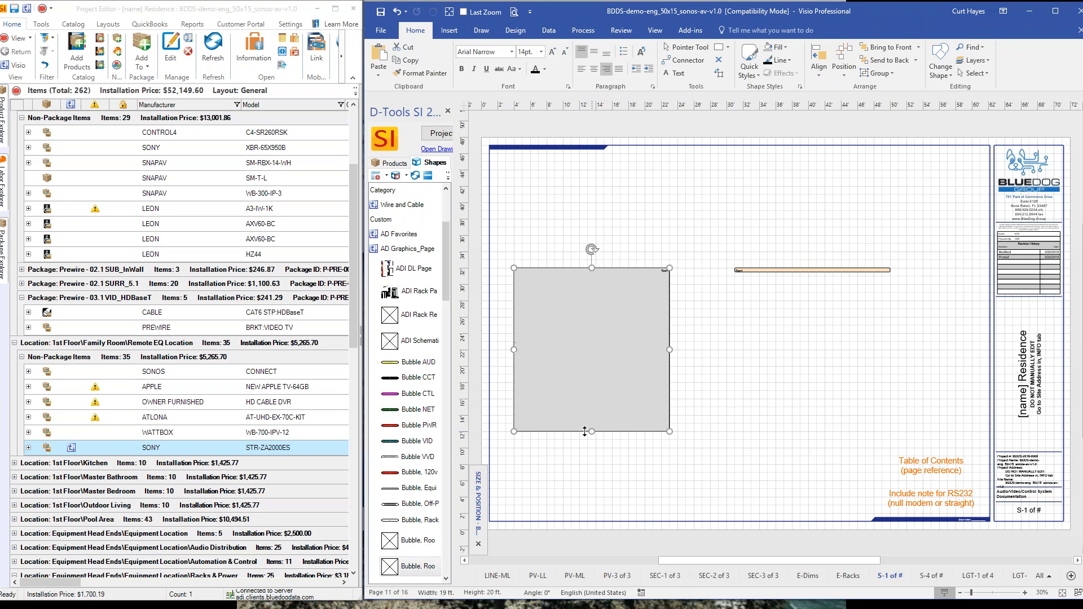
{"action": "left_click", "coordinate": [780, 269]}
{"action": "left_click_drag", "start_coordinate": [811, 276], "coordinate": [810, 432]}
{"action": "left_click", "coordinate": [805, 449]}
- Send both room bubbles to the back, behind the receiver block
{"action": "left_click", "coordinate": [646, 385]}
{"action": "left_click", "coordinate": [795, 390], "text": "shift"}
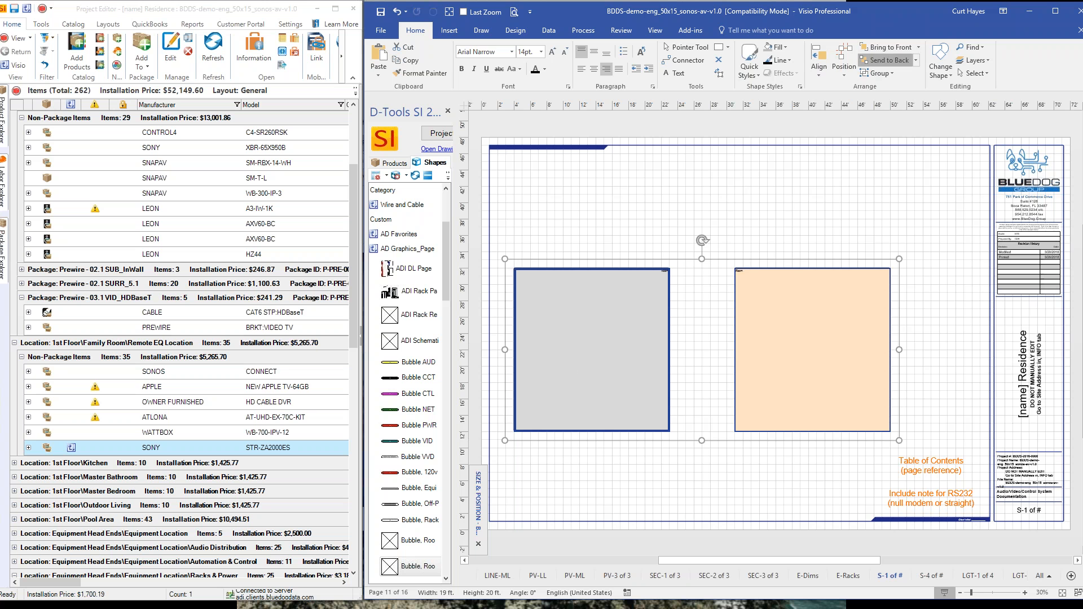
{"action": "left_click", "coordinate": [885, 60]}
{"action": "left_click", "coordinate": [748, 231]}
- Label the gray room bubble "Family Remote EQ"
{"action": "scroll", "coordinate": [645, 272], "scroll_direction": "up", "scroll_amount": 2}
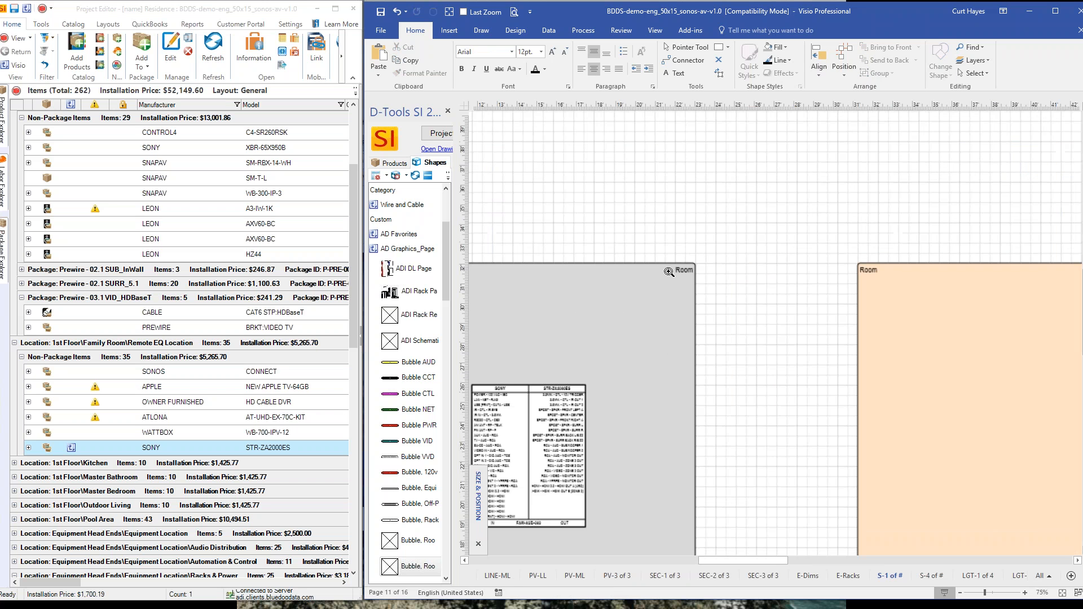
{"action": "left_click_drag", "start_coordinate": [666, 277], "coordinate": [752, 313]}
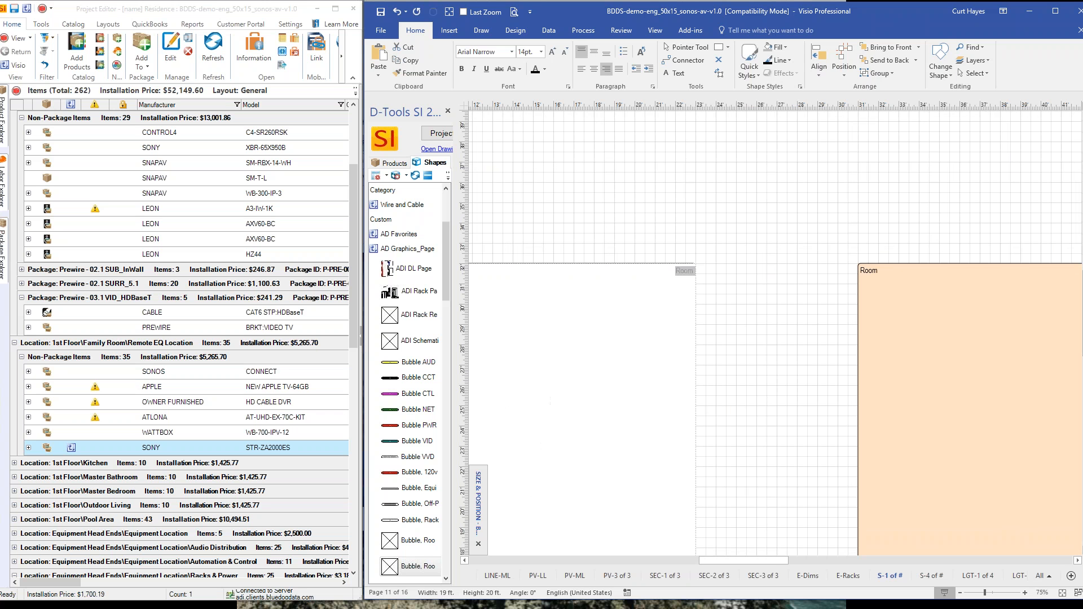
{"action": "type", "text": "Family Remote EQ"}
- Label the tan room bubble "Family"
{"action": "double_click", "coordinate": [870, 272]}
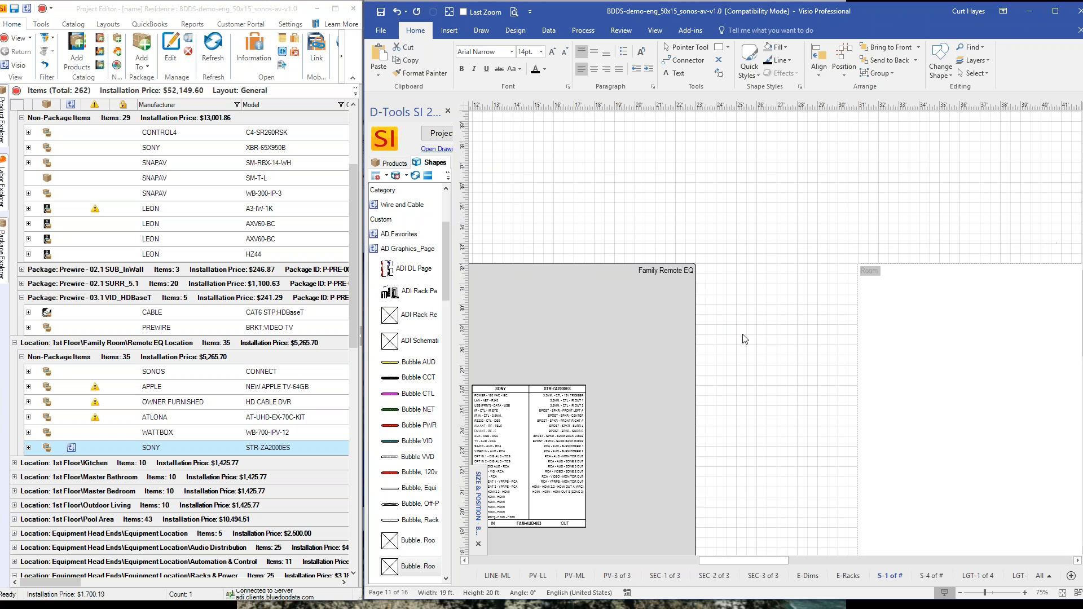
{"action": "type", "text": "Fami"}
{"action": "left_click", "coordinate": [723, 247]}
{"action": "scroll", "coordinate": [776, 290], "scroll_direction": "down", "scroll_amount": 3, "text": "ctrl"}
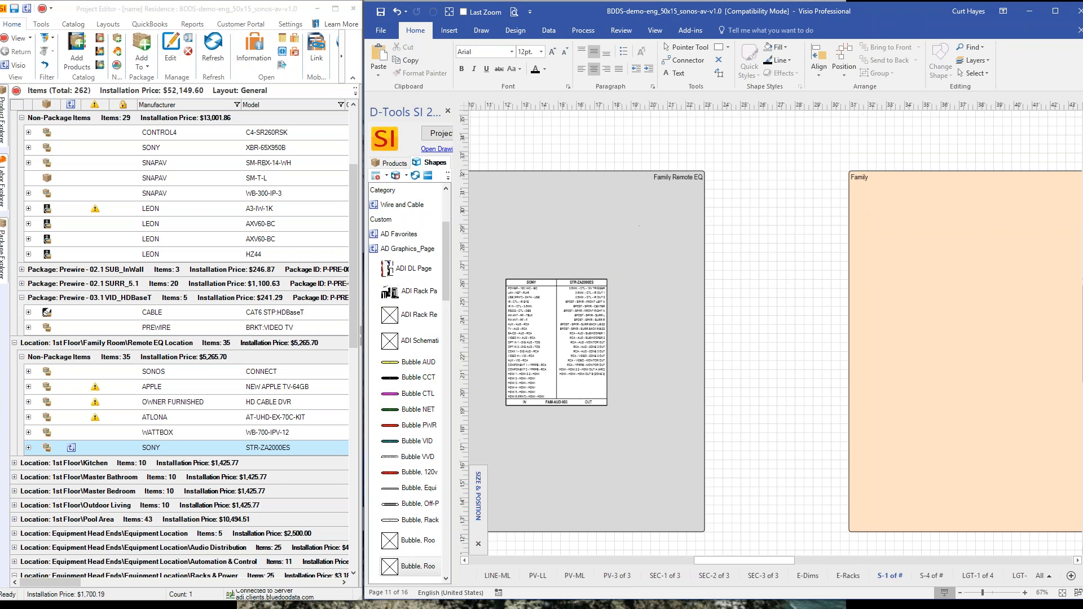
- Place the HD CABLE DVR with its ~PWR-MANUF, IR EMITTER, VIDEO-F and VIDEO-HDMI cables above the receiver block in the gray bubble
{"action": "double_click", "coordinate": [200, 402]}
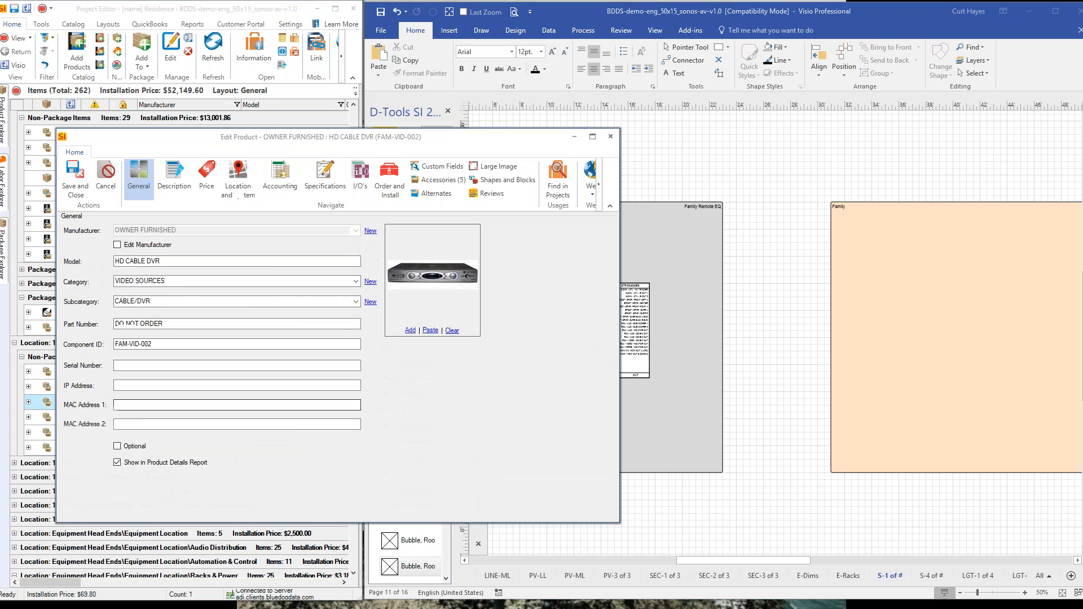
{"action": "left_click", "coordinate": [611, 138]}
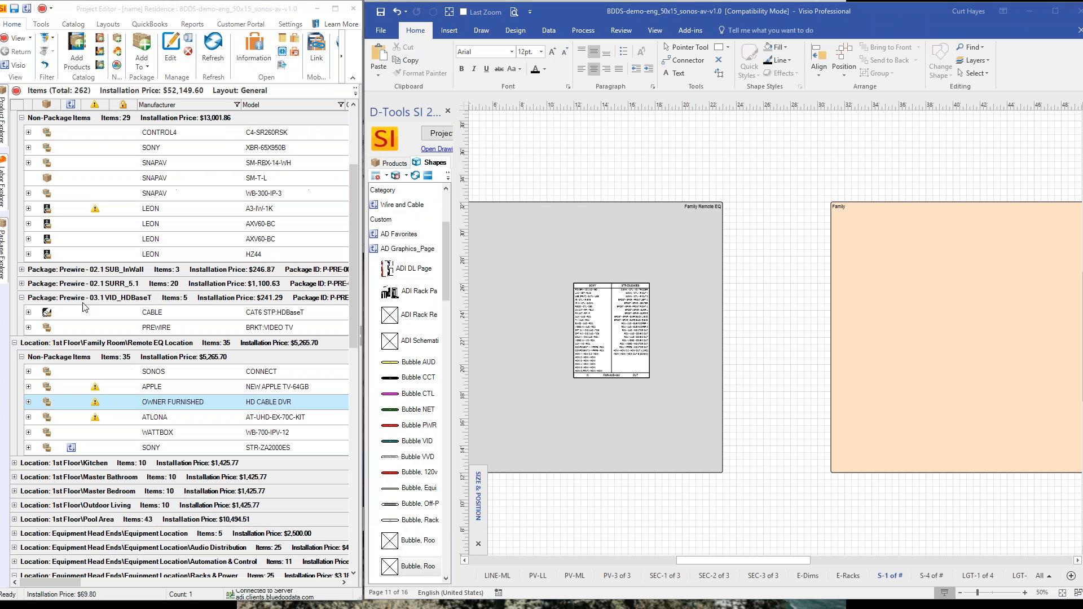
{"action": "left_click", "coordinate": [29, 403]}
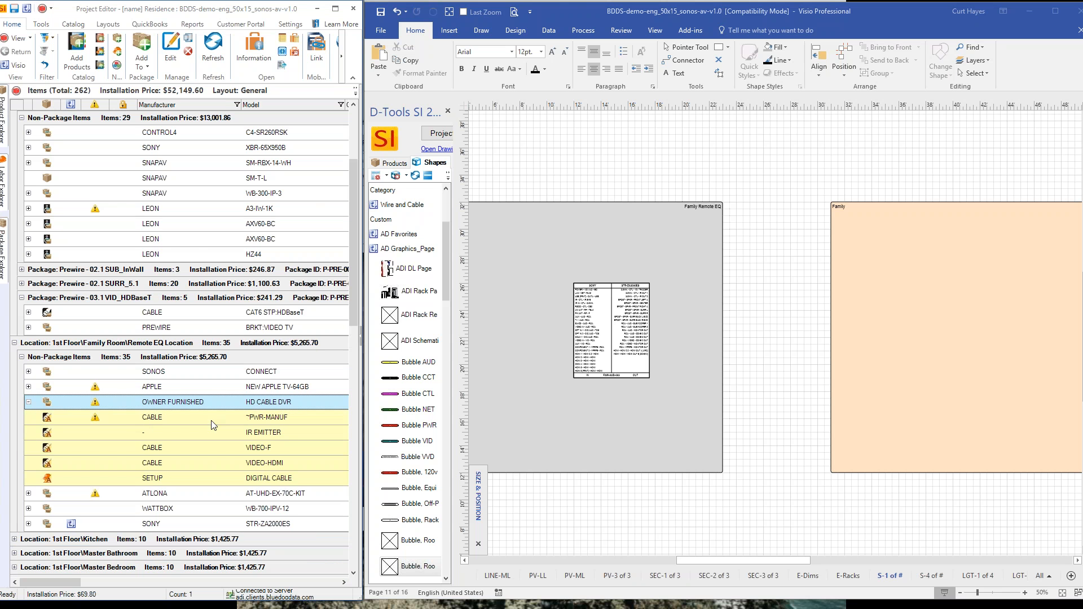
{"action": "left_click", "coordinate": [274, 418], "text": "ctrl"}
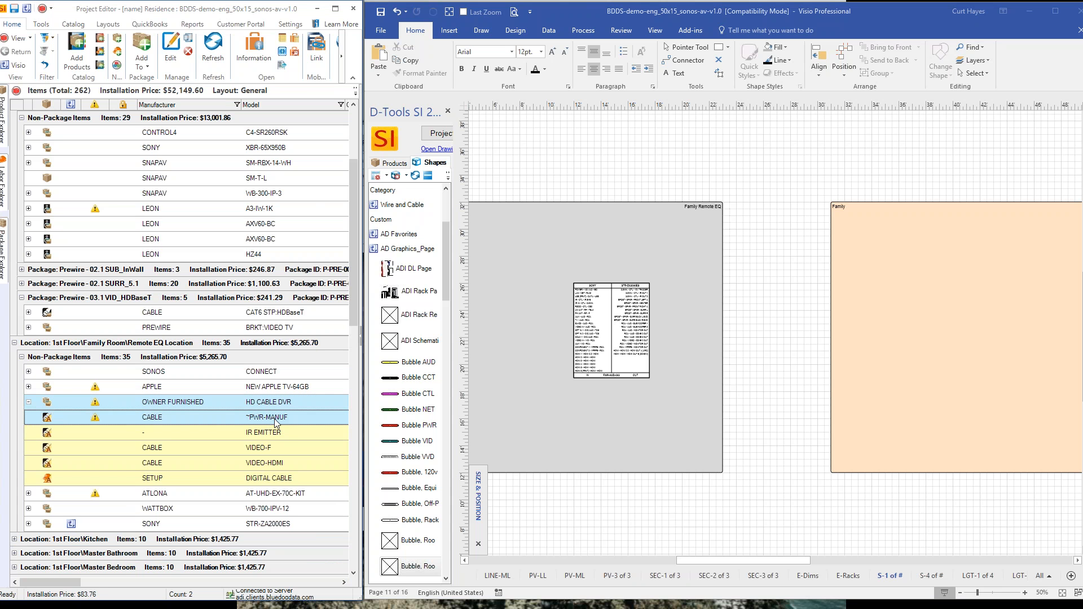
{"action": "left_click", "coordinate": [267, 436], "text": "ctrl"}
{"action": "left_click", "coordinate": [269, 449], "text": "ctrl"}
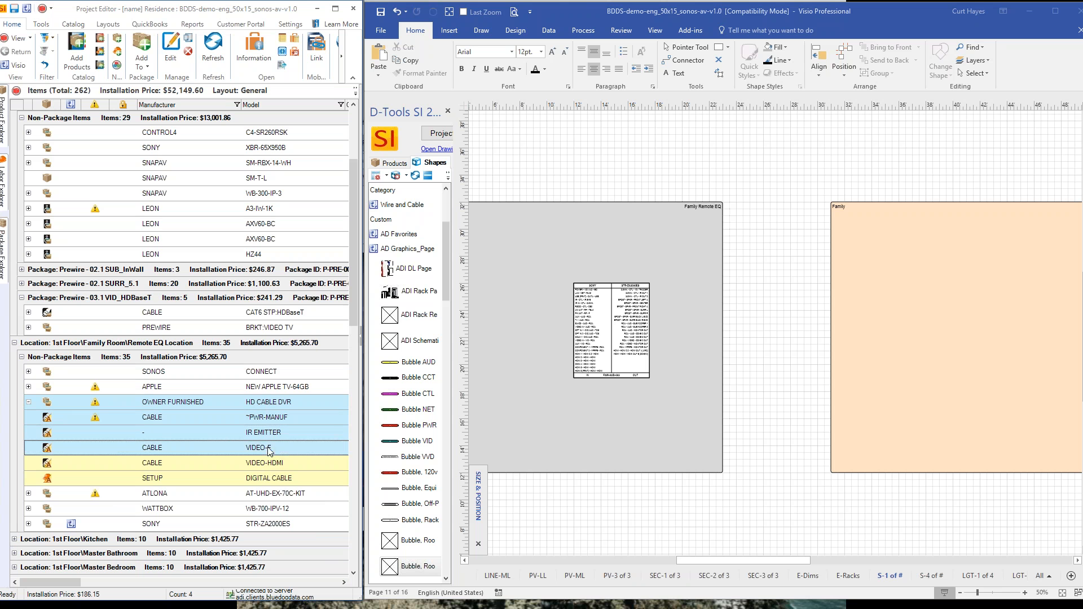
{"action": "left_click", "coordinate": [273, 463], "text": "ctrl"}
{"action": "left_click_drag", "start_coordinate": [278, 406], "coordinate": [580, 233]}
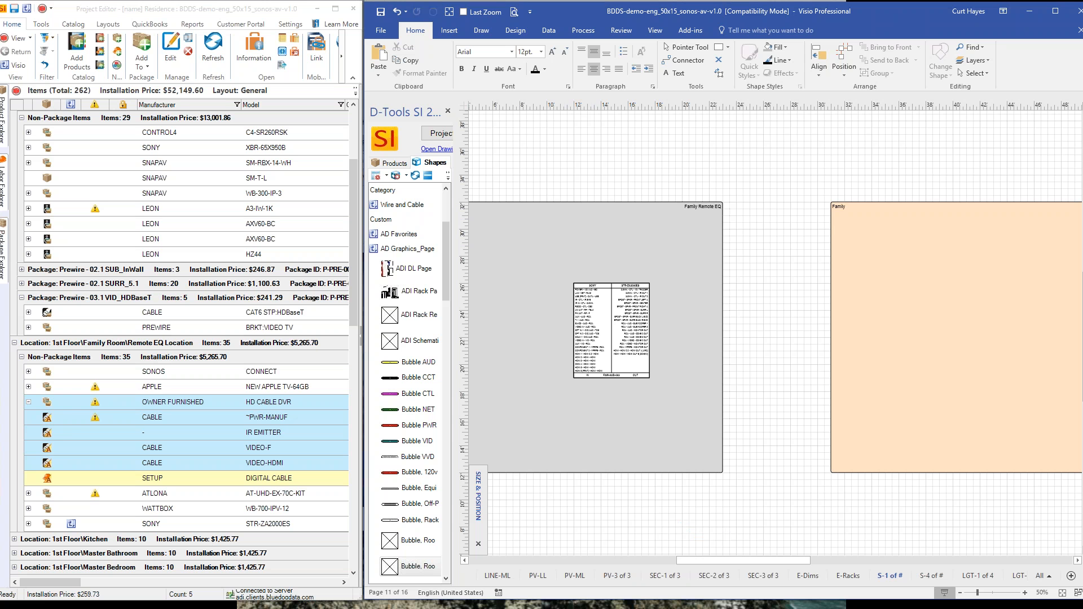
- Connect the power, IR emitter and RF cables to the DVR block's AC plug, IR IN and CATV IN inputs
{"action": "left_click_drag", "start_coordinate": [773, 559], "coordinate": [764, 560]}
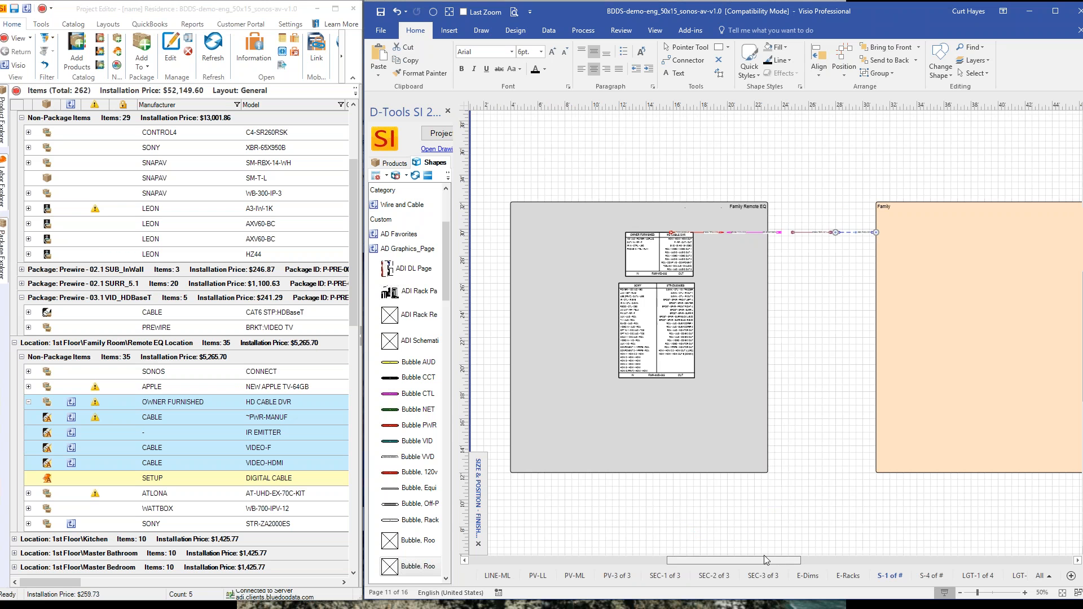
{"action": "scroll", "coordinate": [697, 232], "scroll_direction": "up", "scroll_amount": 2}
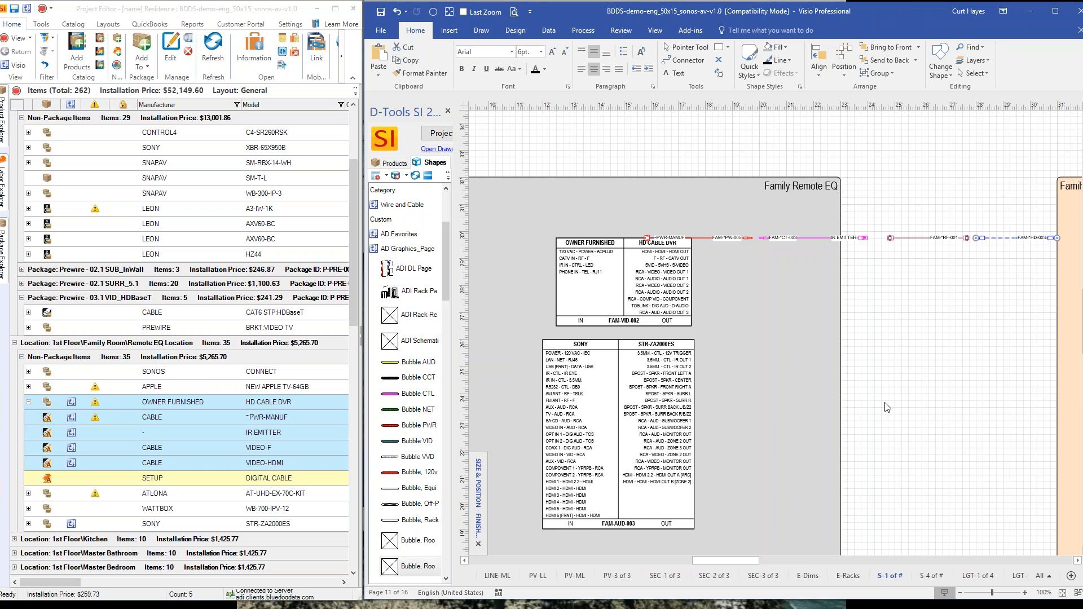
{"action": "scroll", "coordinate": [885, 403], "scroll_direction": "left", "scroll_amount": 4}
{"action": "left_click_drag", "start_coordinate": [842, 239], "coordinate": [642, 249]}
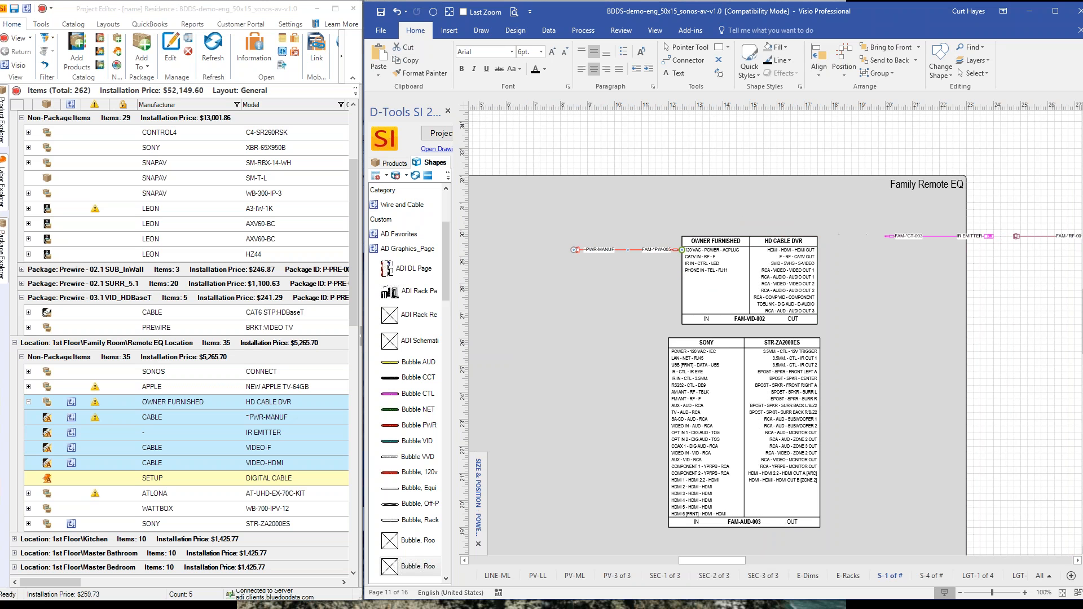
{"action": "left_click_drag", "start_coordinate": [911, 236], "coordinate": [600, 262]}
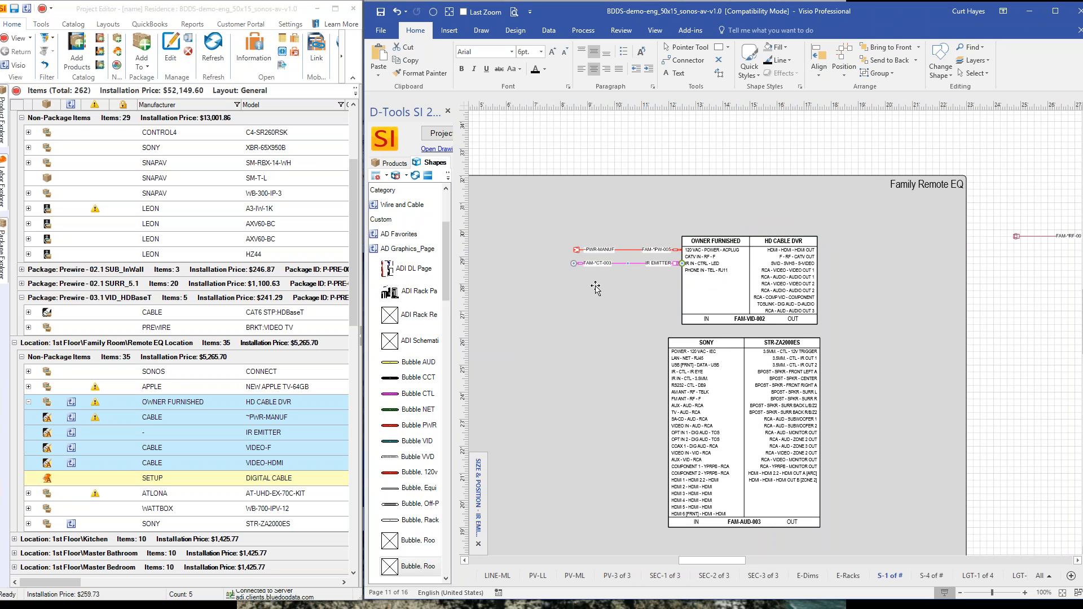
{"action": "left_click_drag", "start_coordinate": [1032, 240], "coordinate": [620, 257]}
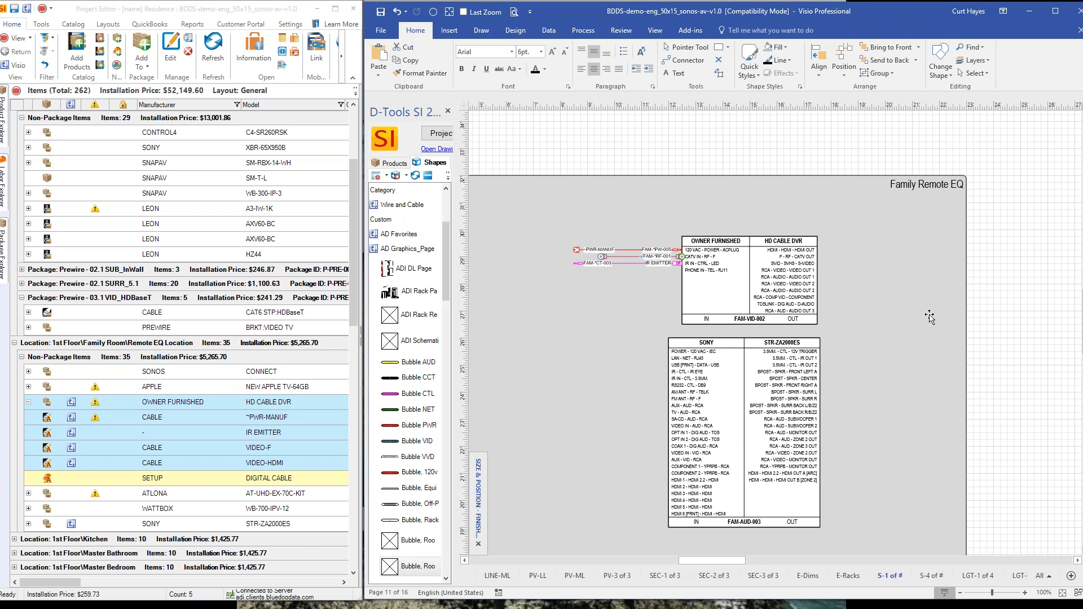
- Connect the HDMI cable from the DVR block's HDMI OUT to the Sony receiver's HDMI 1 input
{"action": "scroll", "coordinate": [872, 319], "scroll_direction": "down", "scroll_amount": 1}
{"action": "mouse_move", "coordinate": [1053, 258]}
{"action": "left_mouse_down"}
{"action": "mouse_move", "coordinate": [858, 278]}
{"action": "mouse_move", "coordinate": [878, 268]}
{"action": "mouse_move", "coordinate": [837, 246]}
{"action": "mouse_move", "coordinate": [825, 305]}
{"action": "left_mouse_up"}
{"action": "scroll", "coordinate": [851, 288], "scroll_direction": "up", "scroll_amount": 2}
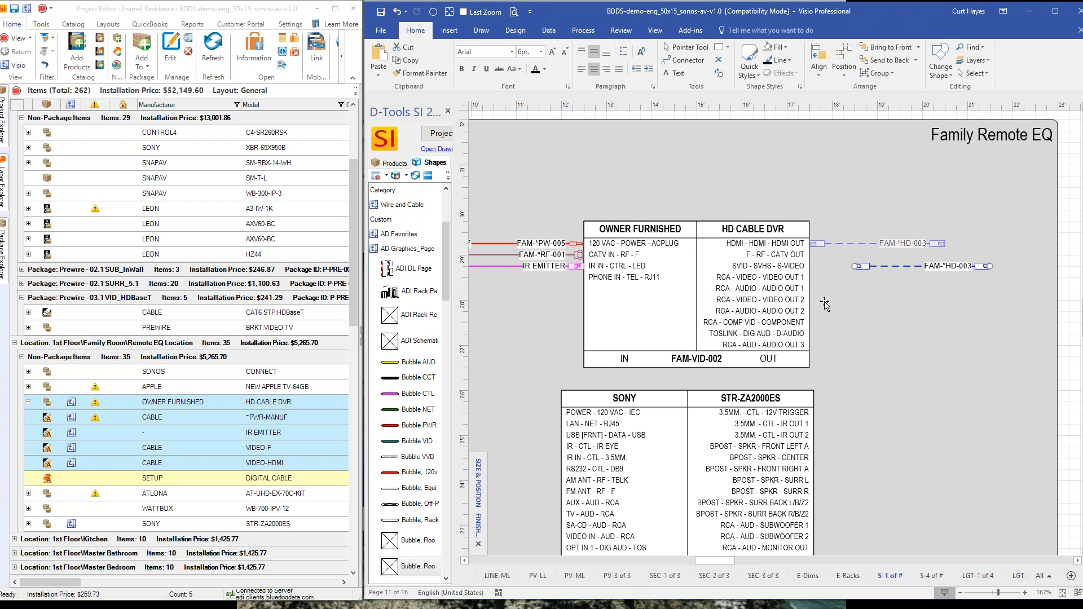
{"action": "scroll", "coordinate": [855, 288], "scroll_direction": "down", "scroll_amount": 3}
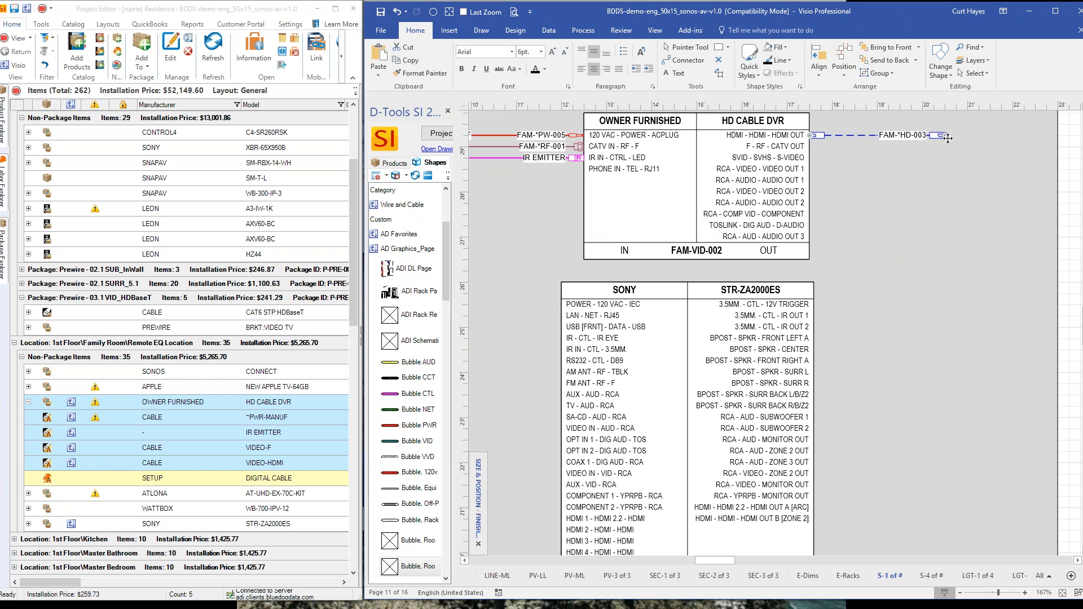
{"action": "left_click_drag", "start_coordinate": [934, 147], "coordinate": [506, 466]}
{"action": "left_click_drag", "start_coordinate": [556, 514], "coordinate": [559, 517]}
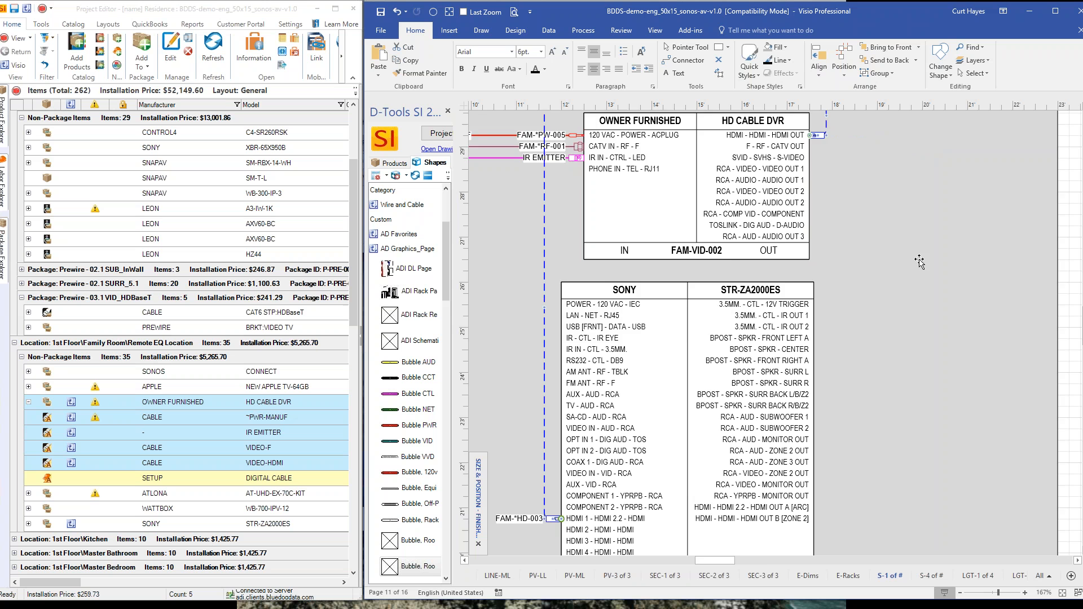
- Try to move the HDMI cable between the two blocks, and reattach its ends to the DVR's HDMI OUT and the receiver's HDMI 1
{"action": "scroll", "coordinate": [704, 172], "scroll_direction": "up", "scroll_amount": 2}
{"action": "left_click_drag", "start_coordinate": [705, 172], "coordinate": [685, 335]}
{"action": "left_click", "coordinate": [822, 378]}
{"action": "left_click_drag", "start_coordinate": [806, 209], "coordinate": [808, 203]}
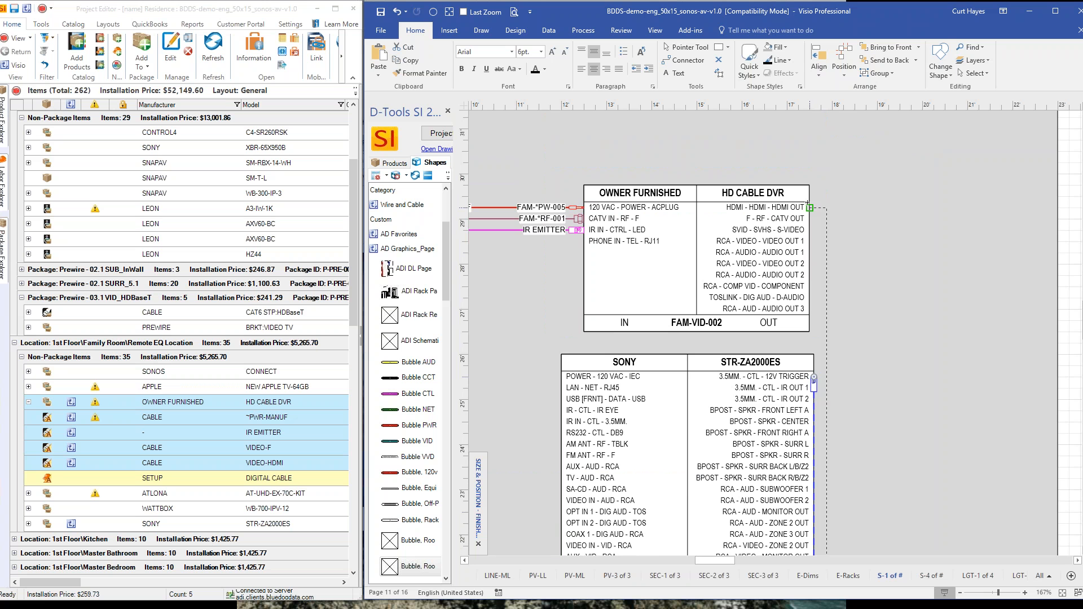
{"action": "scroll", "coordinate": [866, 367], "scroll_direction": "down", "scroll_amount": 3}
{"action": "scroll", "coordinate": [867, 366], "scroll_direction": "down", "scroll_amount": 2}
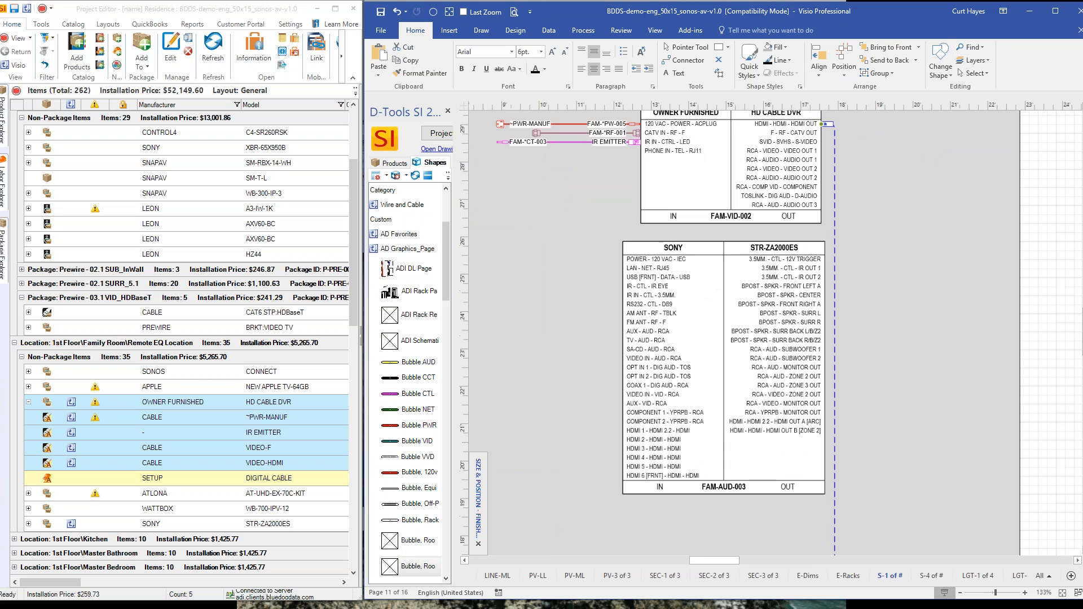
{"action": "scroll", "coordinate": [866, 370], "scroll_direction": "down", "scroll_amount": 4}
{"action": "scroll", "coordinate": [629, 465], "scroll_direction": "up", "scroll_amount": 2}
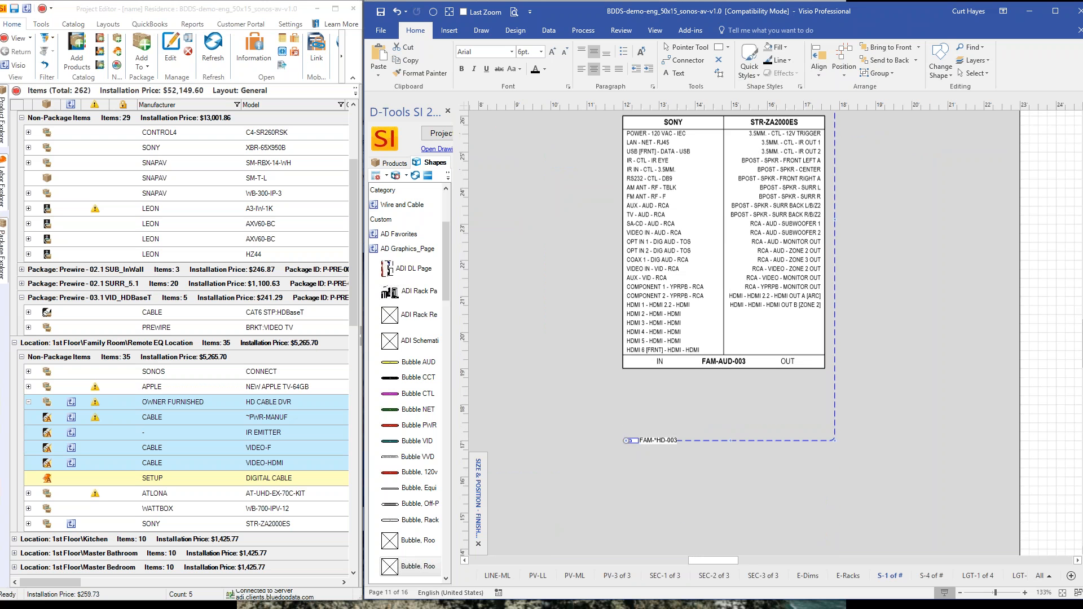
{"action": "left_click_drag", "start_coordinate": [625, 495], "coordinate": [623, 368]}
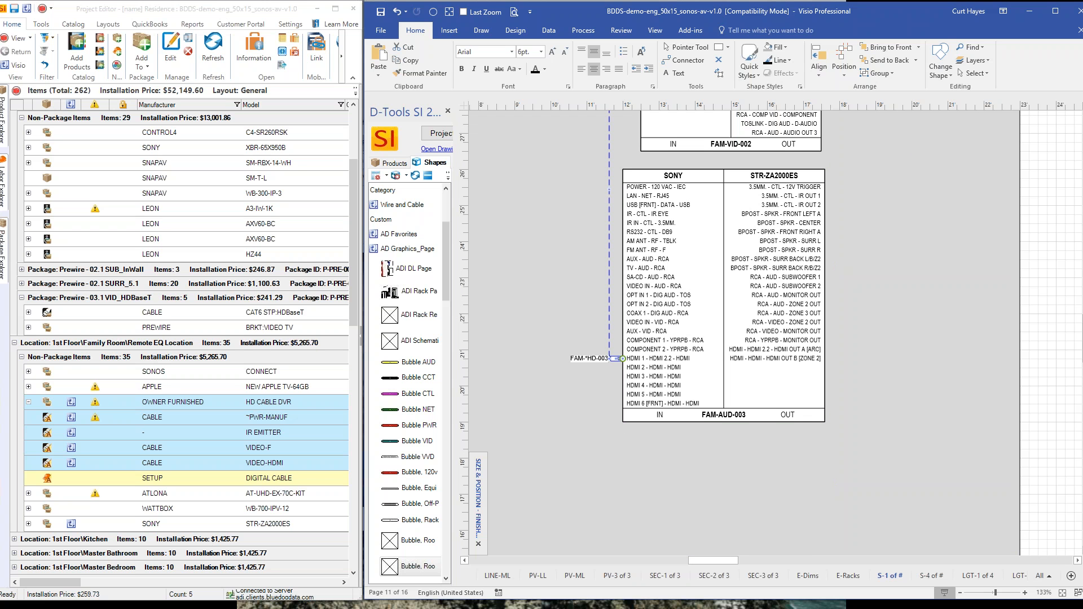
- Reroute the HDMI cable with its vertical run farther left and its horizontal run in the gap between the DVR and receiver blocks
{"action": "left_click_drag", "start_coordinate": [610, 190], "coordinate": [536, 207]}
{"action": "scroll", "coordinate": [551, 259], "scroll_direction": "up", "scroll_amount": 3}
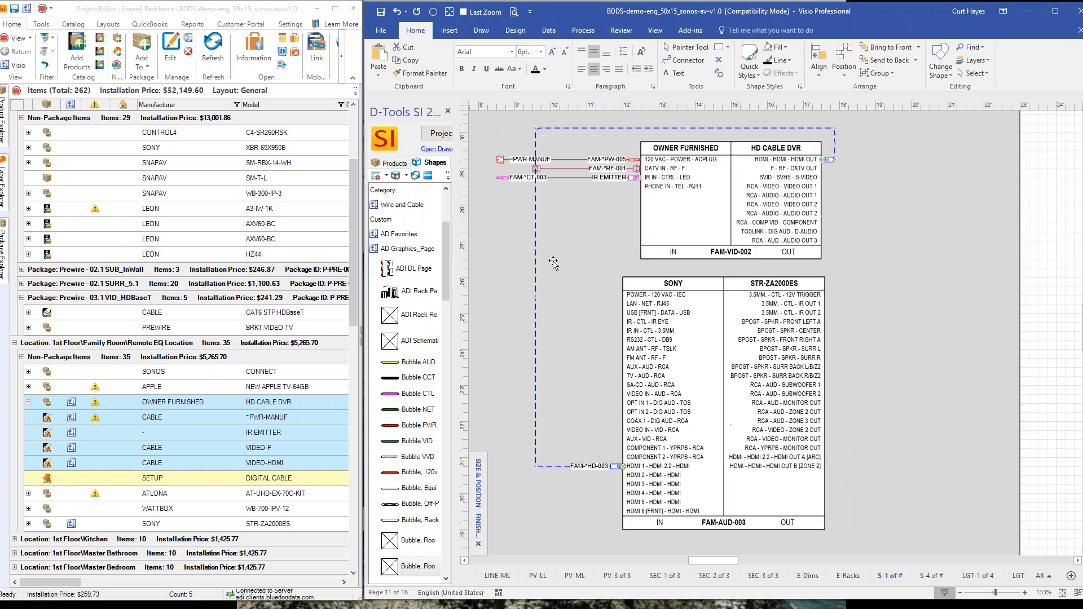
{"action": "left_click_drag", "start_coordinate": [684, 164], "coordinate": [676, 305]}
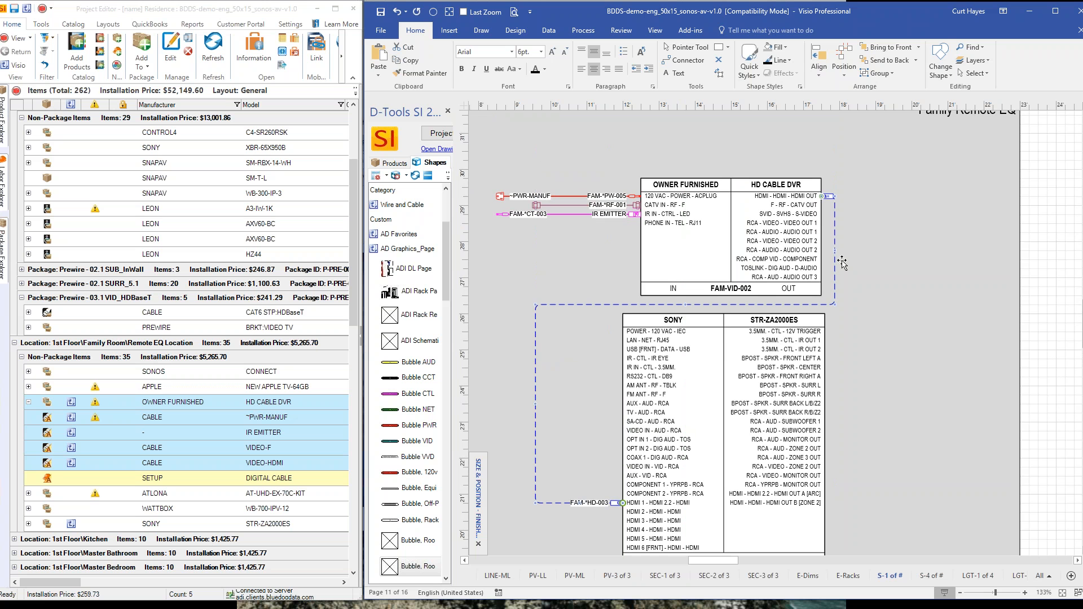
- Add the Atlona kit's ~AT-UHD-EX-70C-TX, ~PWR-MANUF cable and ~AT-UHD-EX-70C-RX to the schematic, next to the gray bubble
{"action": "scroll", "coordinate": [869, 320], "scroll_direction": "down", "scroll_amount": 1}
{"action": "scroll", "coordinate": [733, 339], "scroll_direction": "down", "scroll_amount": 2}
{"action": "mouse_move", "coordinate": [725, 561]}
{"action": "left_mouse_down"}
{"action": "mouse_move", "coordinate": [746, 566]}
{"action": "mouse_move", "coordinate": [735, 562]}
{"action": "left_mouse_up"}
{"action": "scroll", "coordinate": [739, 472], "scroll_direction": "down", "scroll_amount": 1}
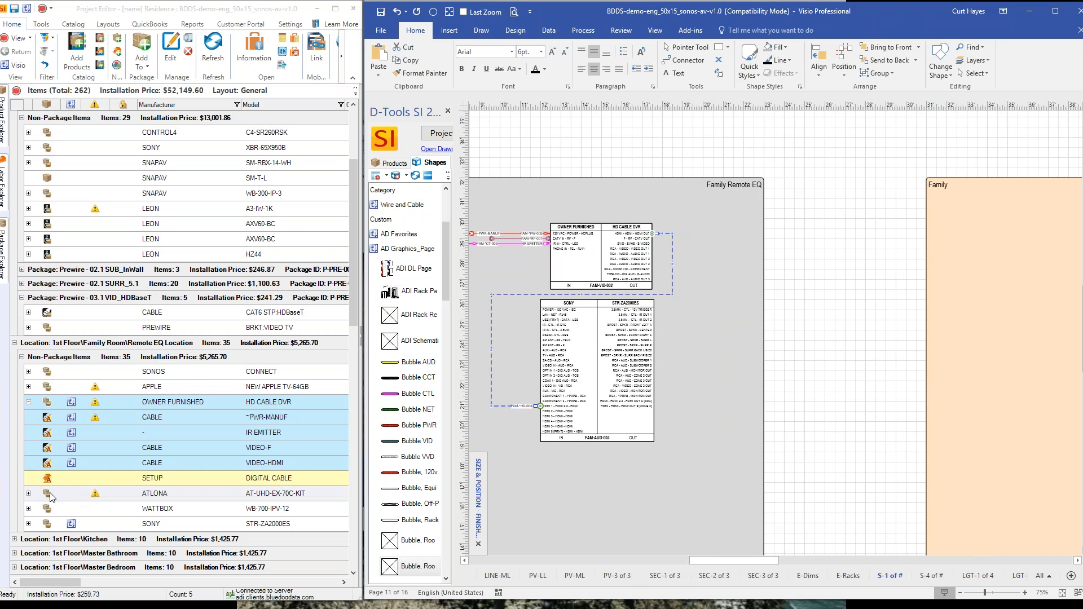
{"action": "left_click", "coordinate": [29, 494]}
{"action": "scroll", "coordinate": [31, 496], "scroll_direction": "down", "scroll_amount": 2}
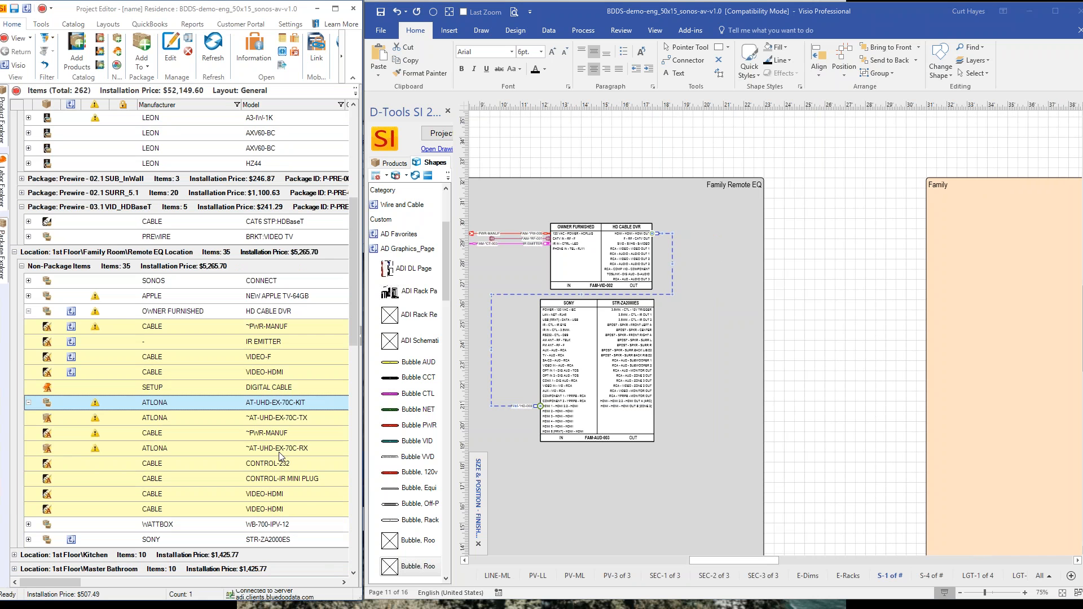
{"action": "left_click", "coordinate": [280, 424]}
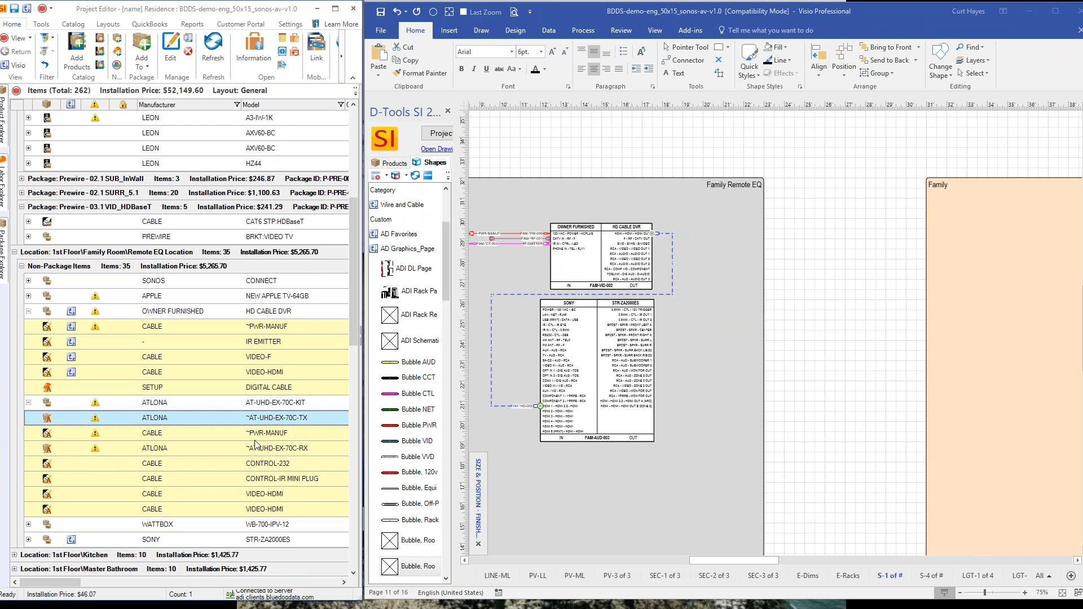
{"action": "left_click", "coordinate": [277, 452], "text": "ctrl"}
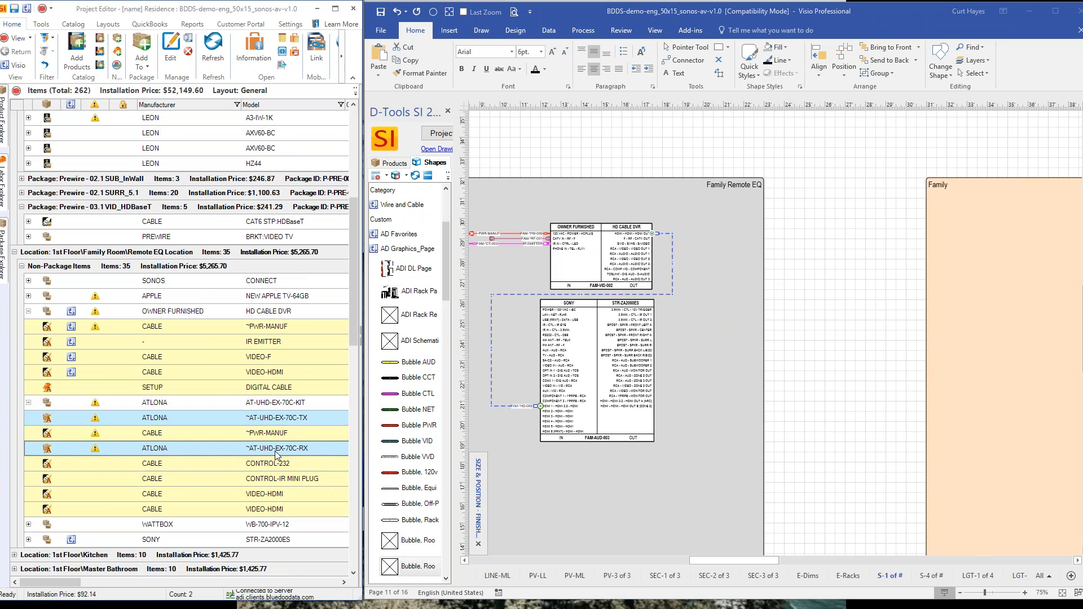
{"action": "left_click", "coordinate": [275, 436], "text": "ctrl"}
{"action": "left_click_drag", "start_coordinate": [502, 416], "coordinate": [832, 402]}
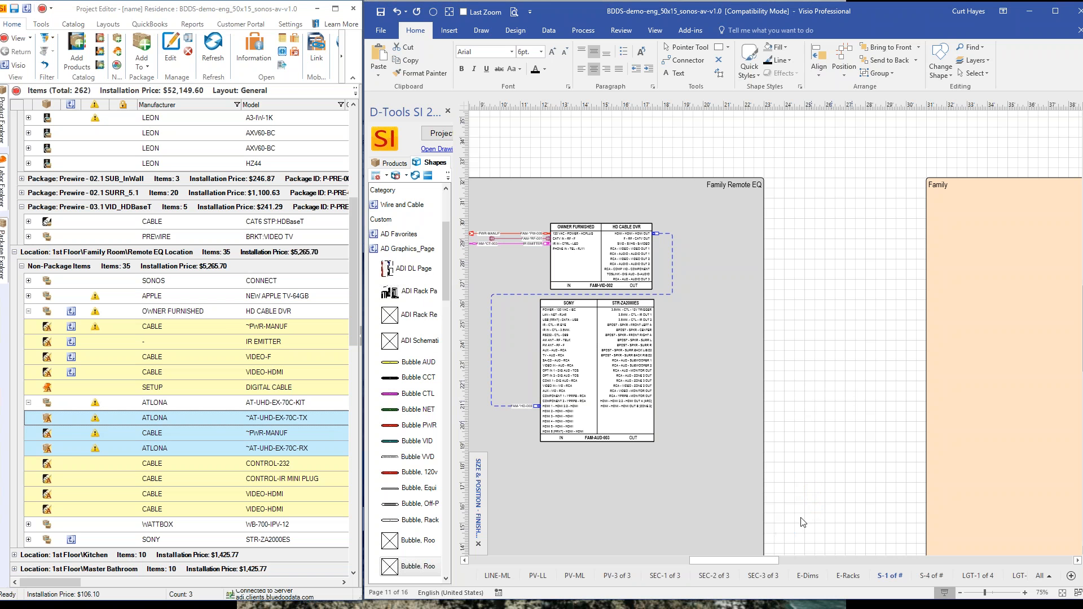
- Position the Atlona TX block below the receiver with the power cable on its power input, and the RX block high in the Family bubble
{"action": "scroll", "coordinate": [812, 496], "scroll_direction": "down", "scroll_amount": 3}
{"action": "left_click_drag", "start_coordinate": [887, 314], "coordinate": [596, 390]}
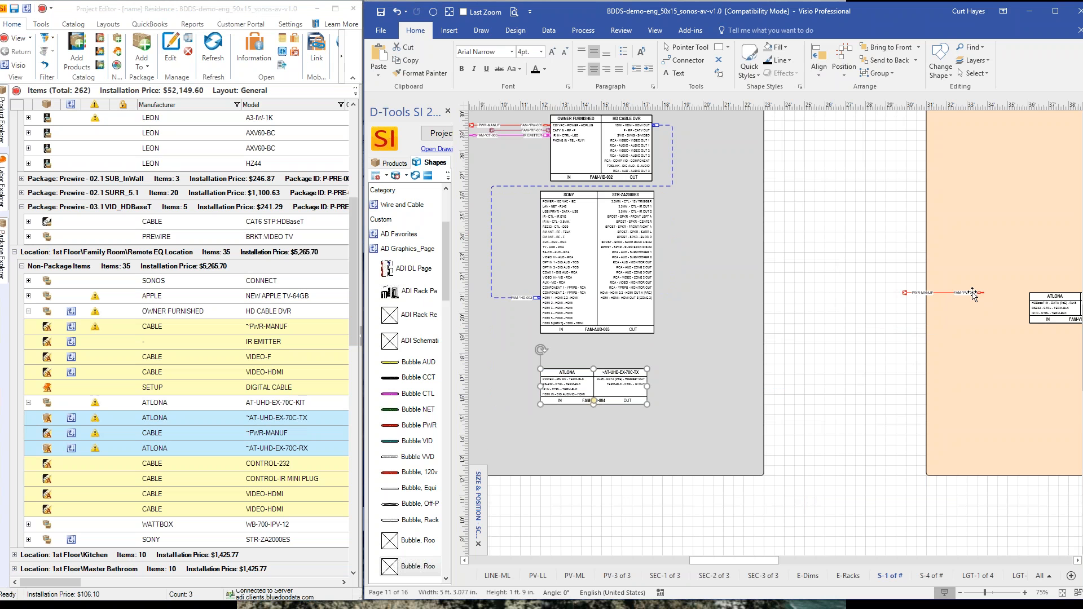
{"action": "left_click_drag", "start_coordinate": [972, 293], "coordinate": [523, 380]}
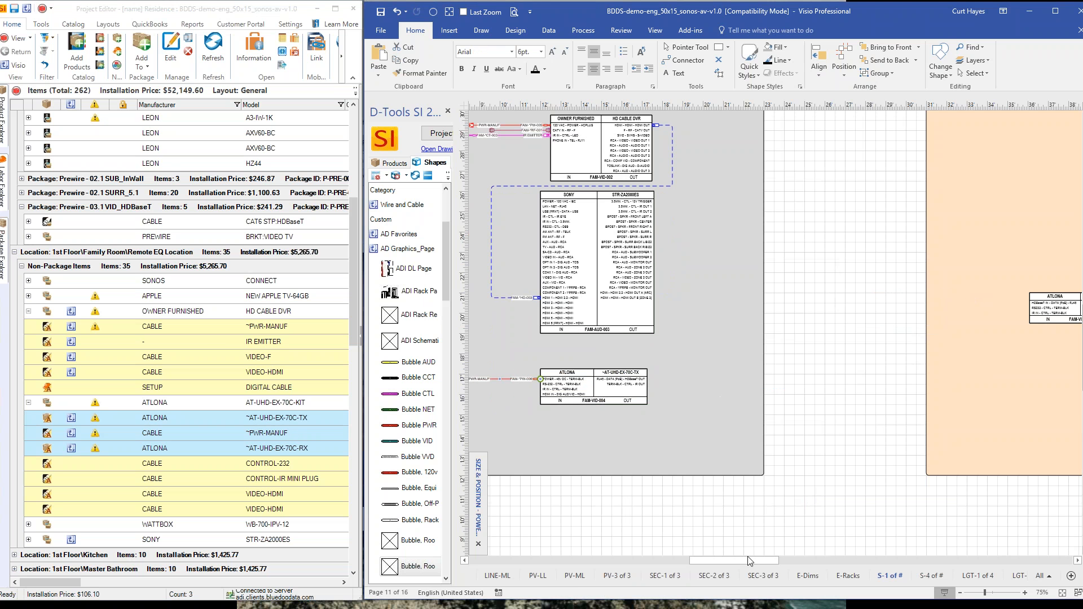
{"action": "left_click_drag", "start_coordinate": [747, 558], "coordinate": [772, 558]}
{"action": "left_click_drag", "start_coordinate": [929, 308], "coordinate": [946, 151]}
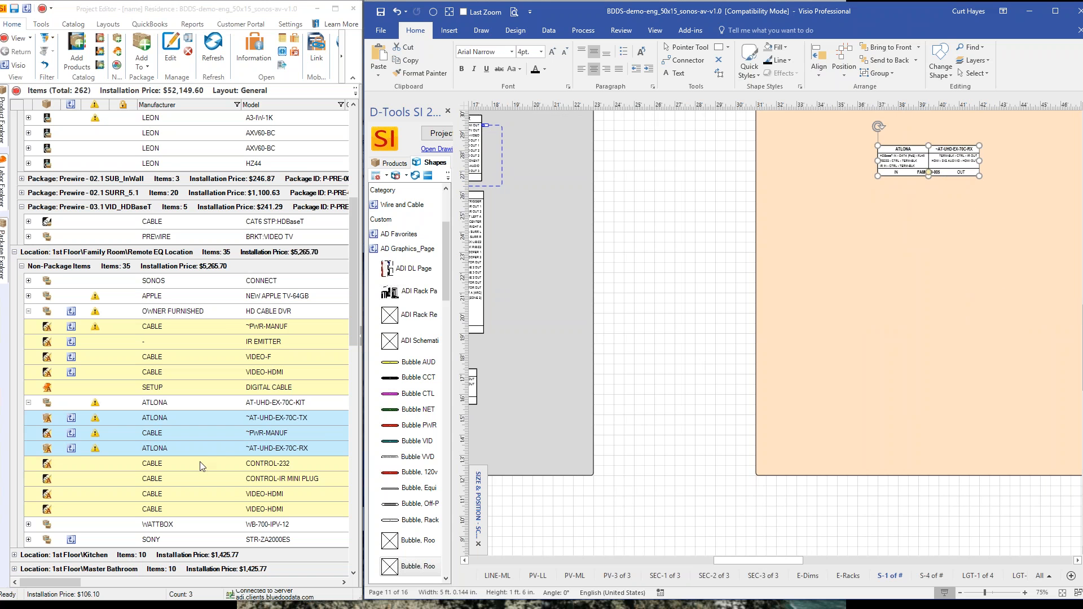
- Place the Atlona kit's two VIDEO-HDMI cables in the space between the two room bubbles
{"action": "left_click", "coordinate": [220, 500]}
{"action": "left_click", "coordinate": [219, 510], "text": "shift"}
{"action": "left_click_drag", "start_coordinate": [220, 496], "coordinate": [665, 313]}
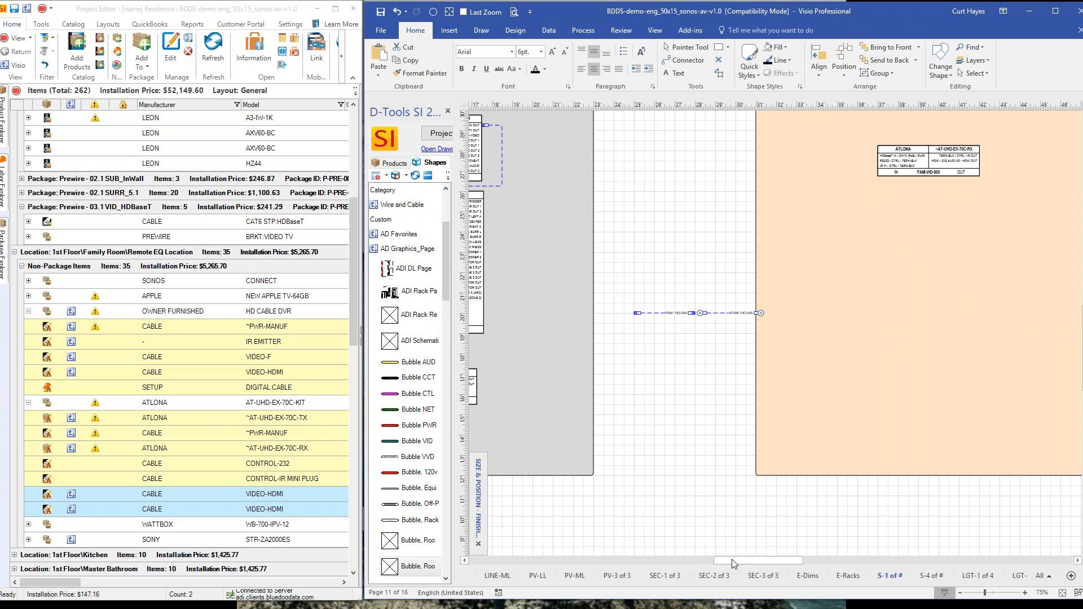
{"action": "left_click", "coordinate": [698, 413]}
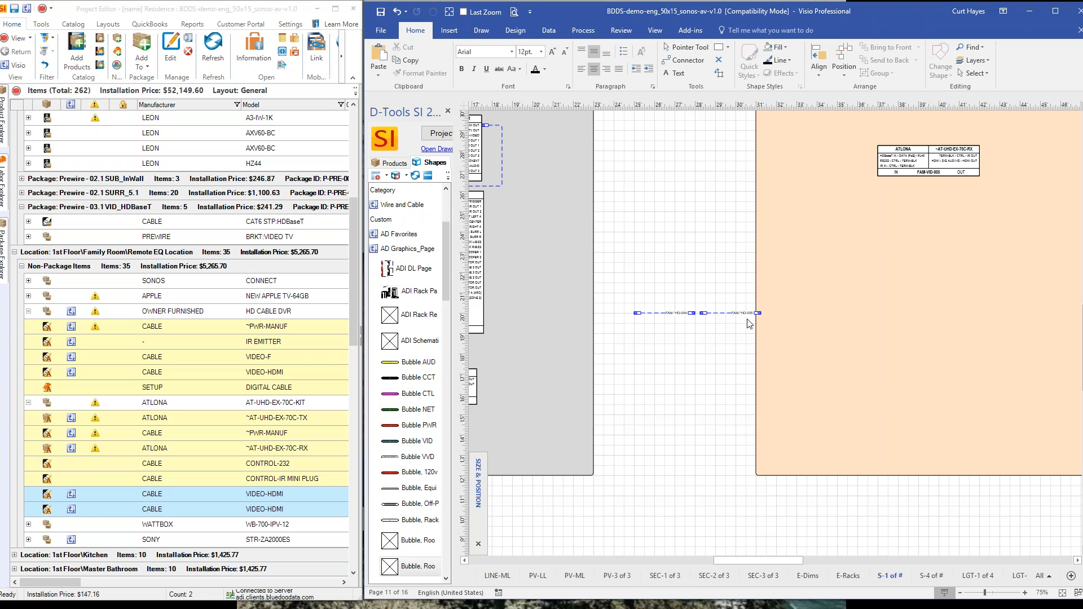
- Attach one HDMI cable to the Atlona RX block's HDMI output and the other to the TX block's HDBaseT output
{"action": "left_click_drag", "start_coordinate": [747, 313], "coordinate": [1020, 159]}
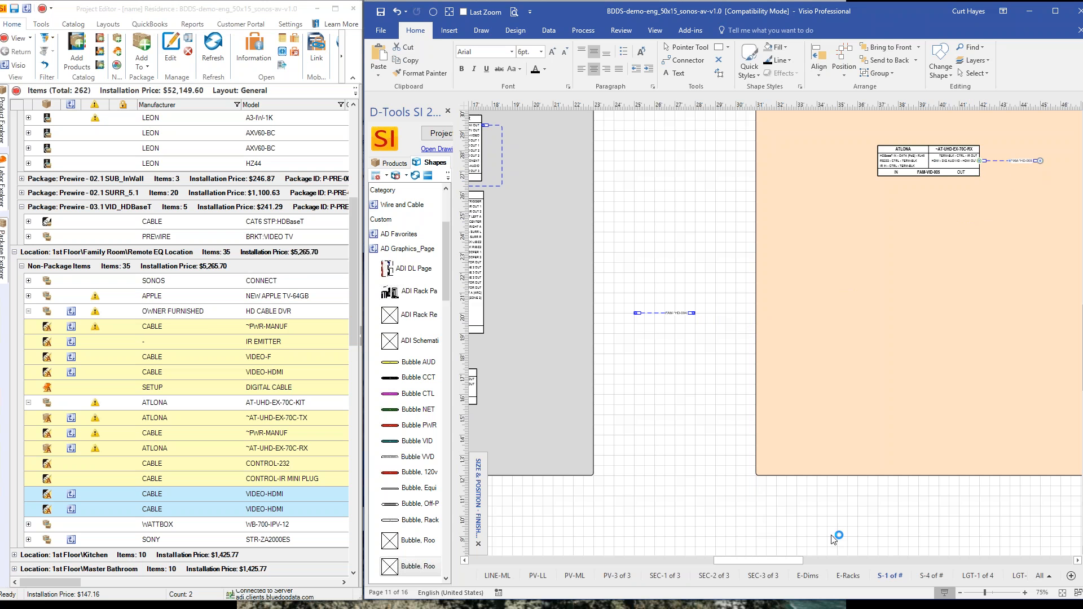
{"action": "left_click_drag", "start_coordinate": [765, 561], "coordinate": [699, 560]}
{"action": "left_click_drag", "start_coordinate": [1056, 314], "coordinate": [897, 379]}
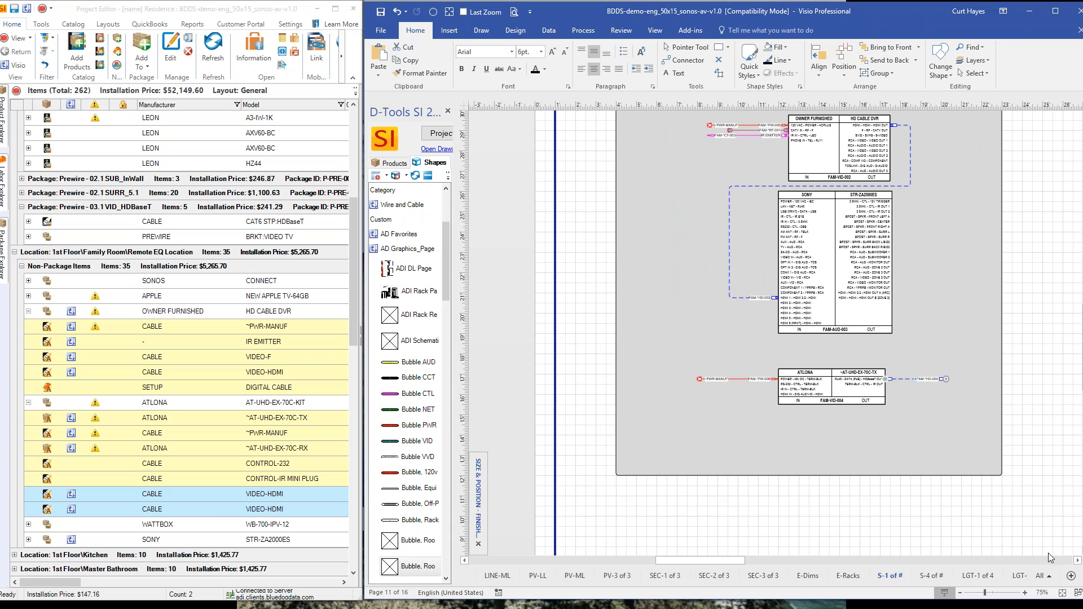
{"action": "left_click", "coordinate": [1077, 560]}
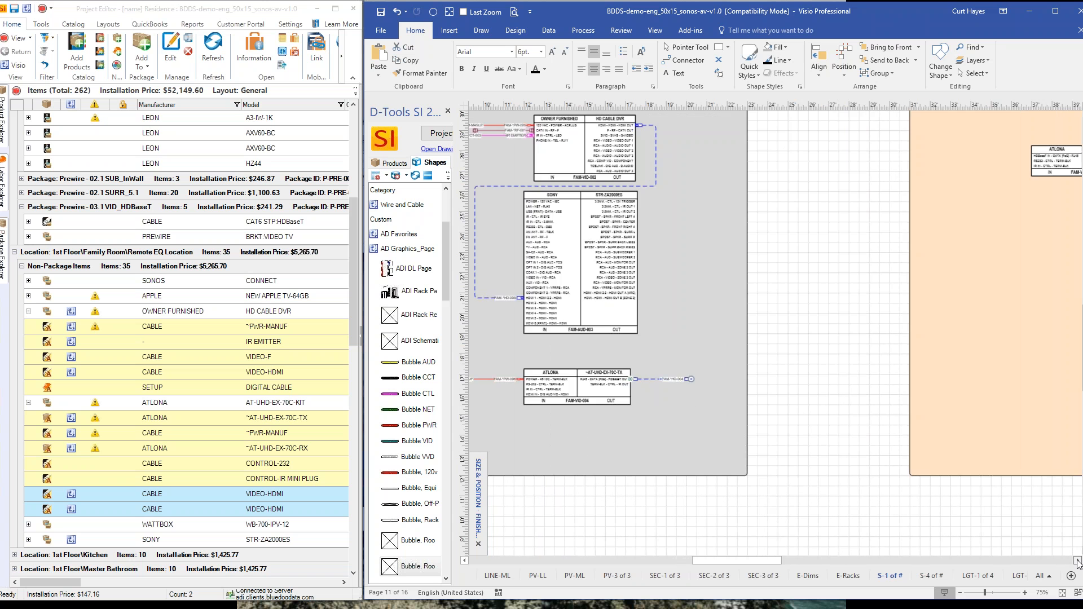
- Reconnect the TX block's HDMI cable to run from the Sony receiver's HDMI OUT A to the Atlona TX's HDMI input, routed between the blocks
{"action": "left_click", "coordinate": [1079, 561]}
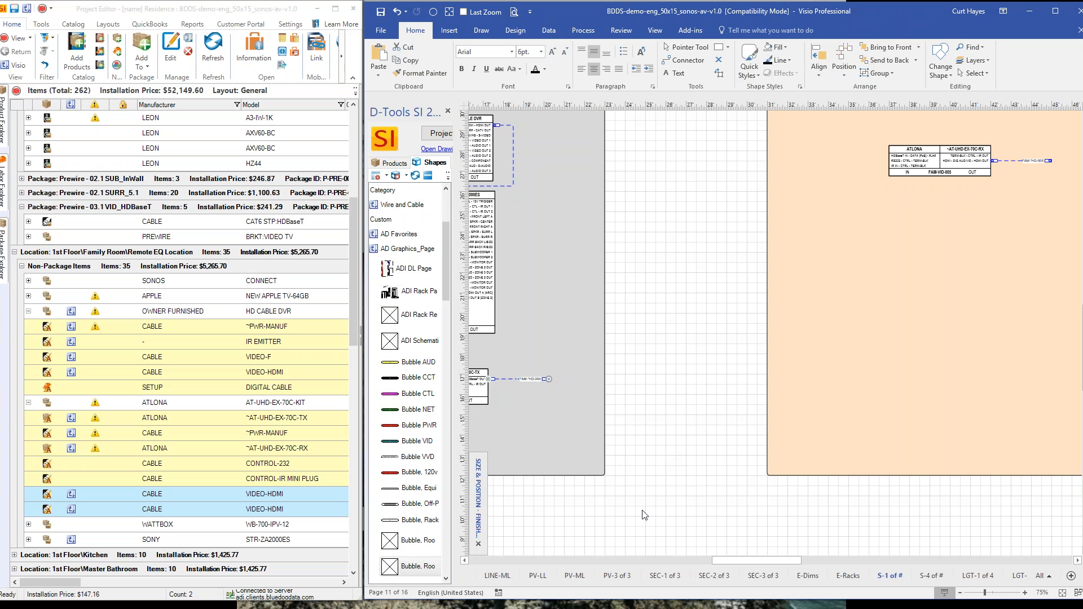
{"action": "left_click_drag", "start_coordinate": [733, 559], "coordinate": [692, 557]}
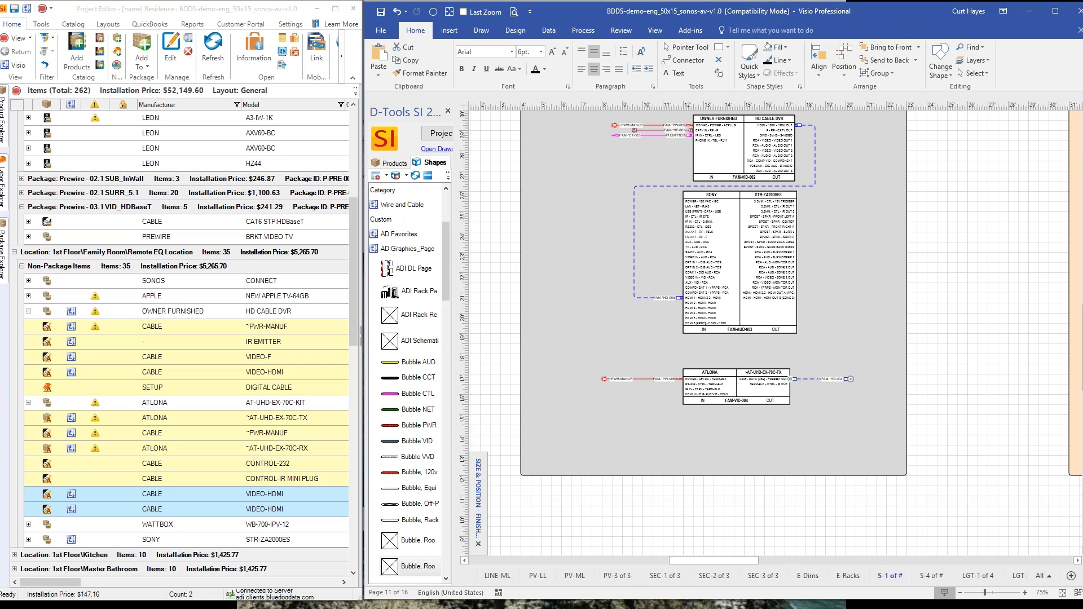
{"action": "left_click_drag", "start_coordinate": [830, 323], "coordinate": [591, 379]}
{"action": "left_click_drag", "start_coordinate": [819, 324], "coordinate": [826, 323]}
{"action": "left_click", "coordinate": [963, 372]}
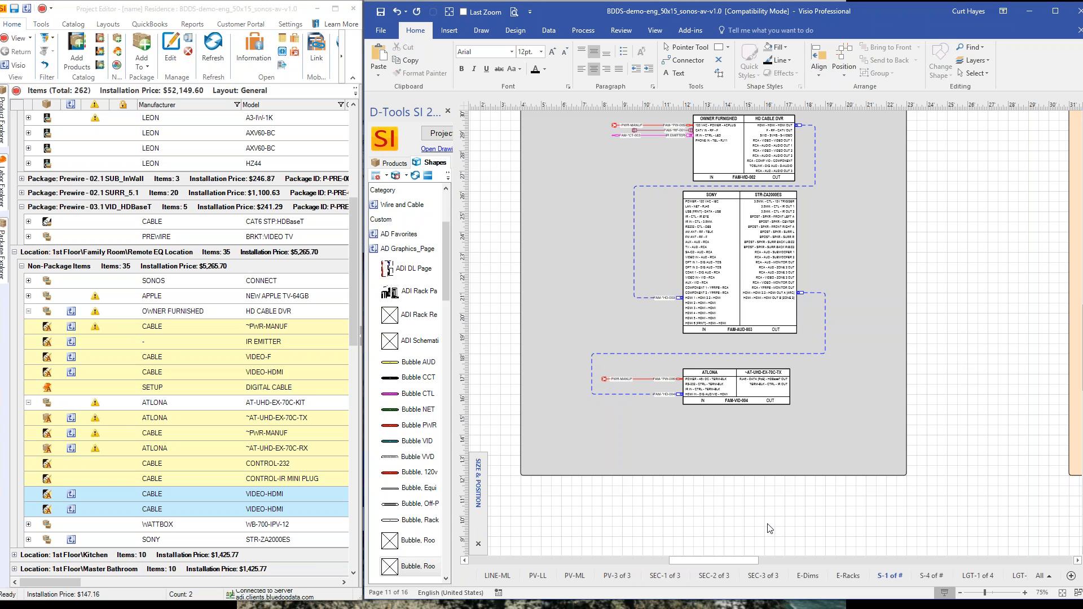
- Add the Family Room's Sony XBR-65X950B to the schematic, inside the Family bubble below the Atlona RX block
{"action": "left_click_drag", "start_coordinate": [695, 562], "coordinate": [733, 563]}
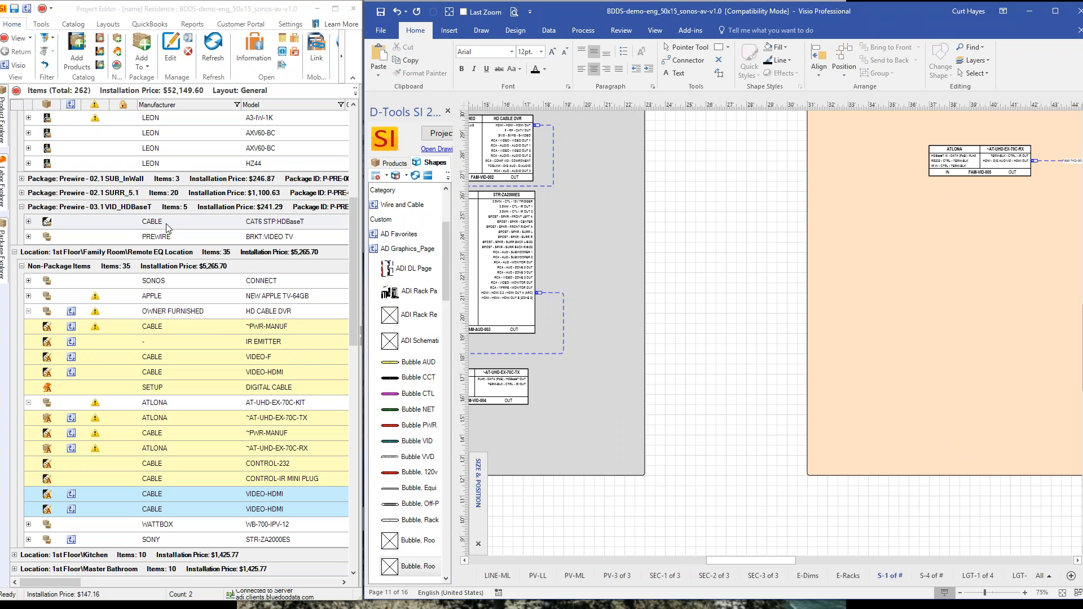
{"action": "scroll", "coordinate": [203, 240], "scroll_direction": "up", "scroll_amount": 3}
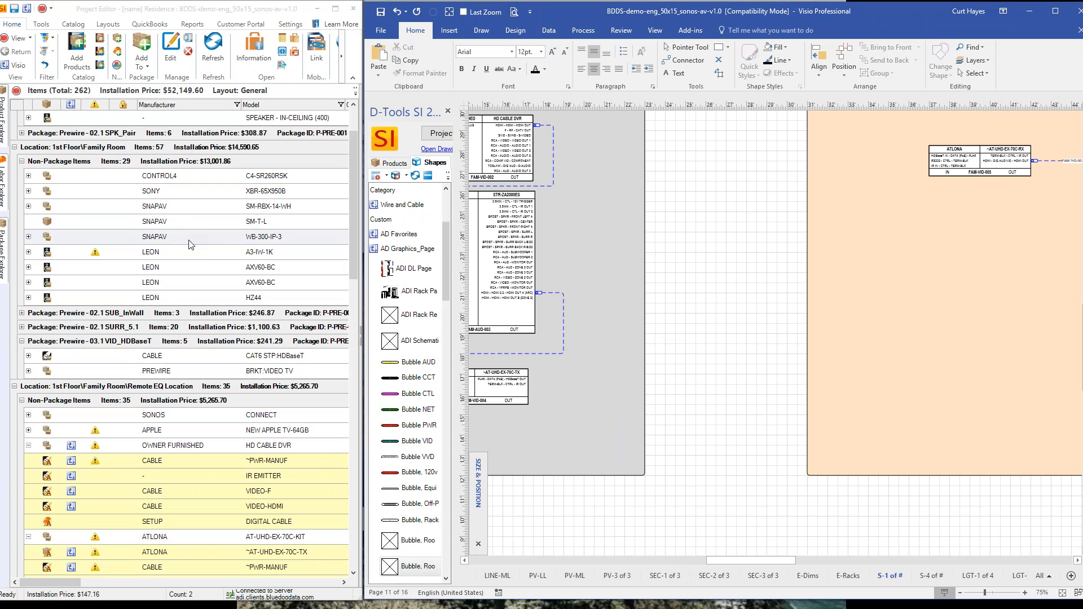
{"action": "left_click", "coordinate": [190, 198]}
{"action": "left_click_drag", "start_coordinate": [197, 197], "coordinate": [970, 283]}
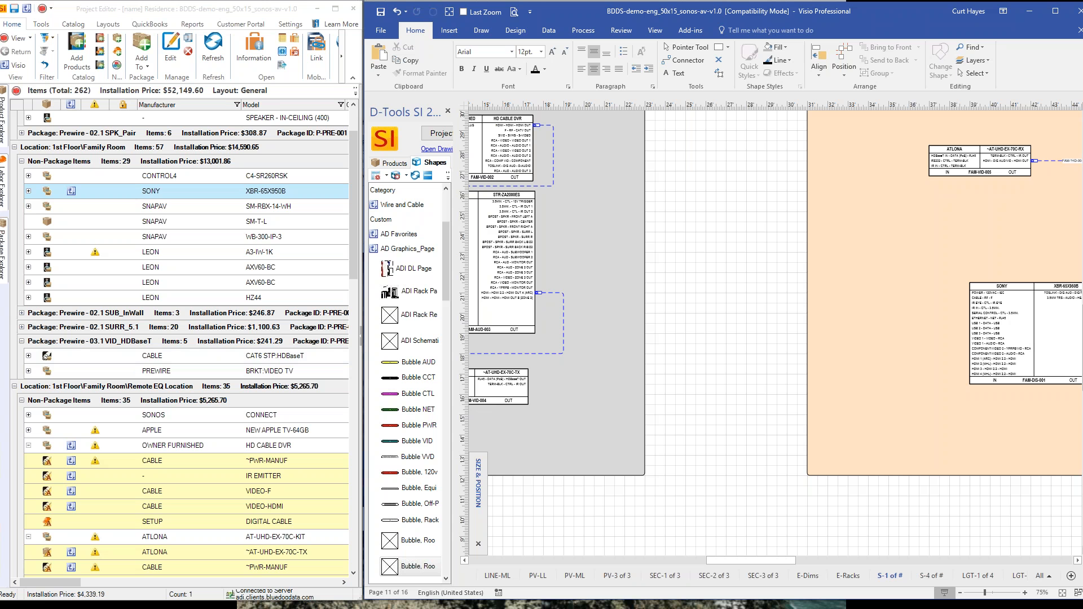
- Examine the Family Room's HDBaseT cable run on the PV-ML floor plan and return to the S-1 schematic
{"action": "left_click", "coordinate": [538, 576]}
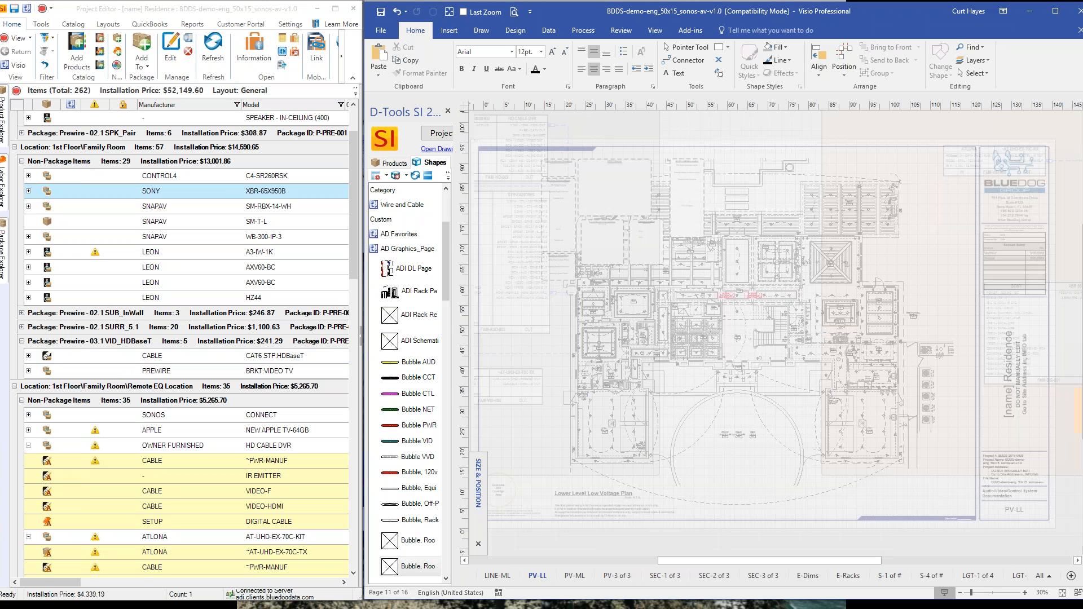
{"action": "left_click", "coordinate": [500, 576]}
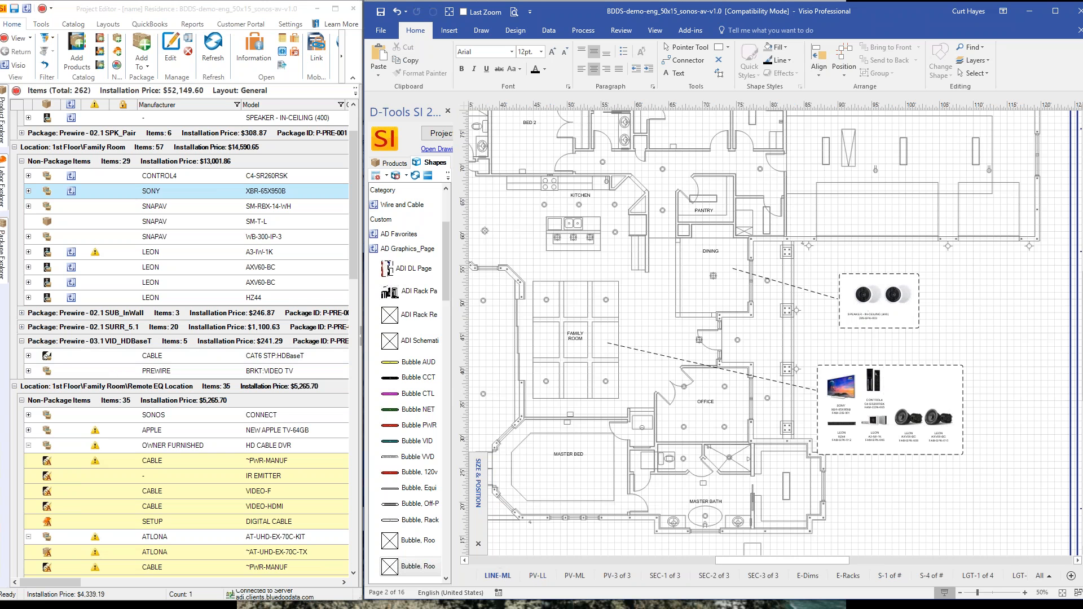
{"action": "left_click", "coordinate": [575, 576]}
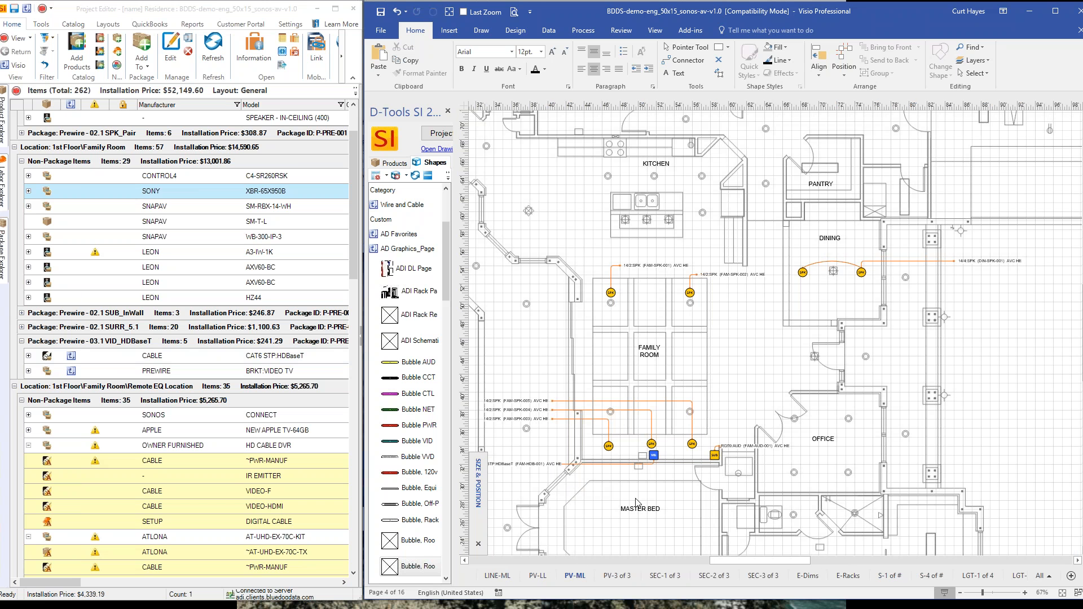
{"action": "middle_click", "coordinate": [636, 499]}
{"action": "scroll", "coordinate": [552, 472], "scroll_direction": "up", "scroll_amount": 1}
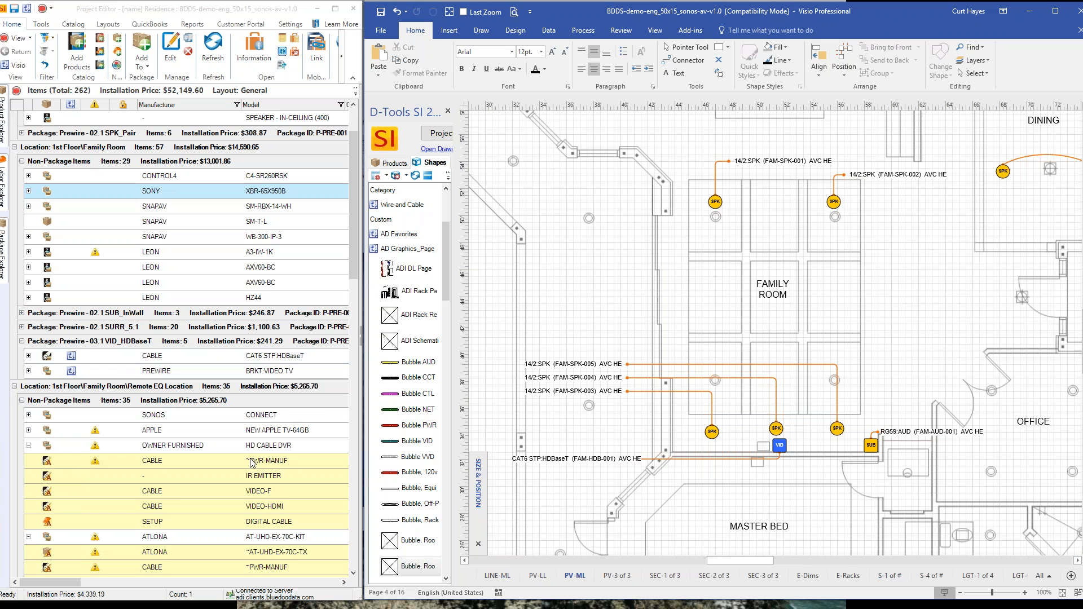
{"action": "left_click", "coordinate": [895, 576]}
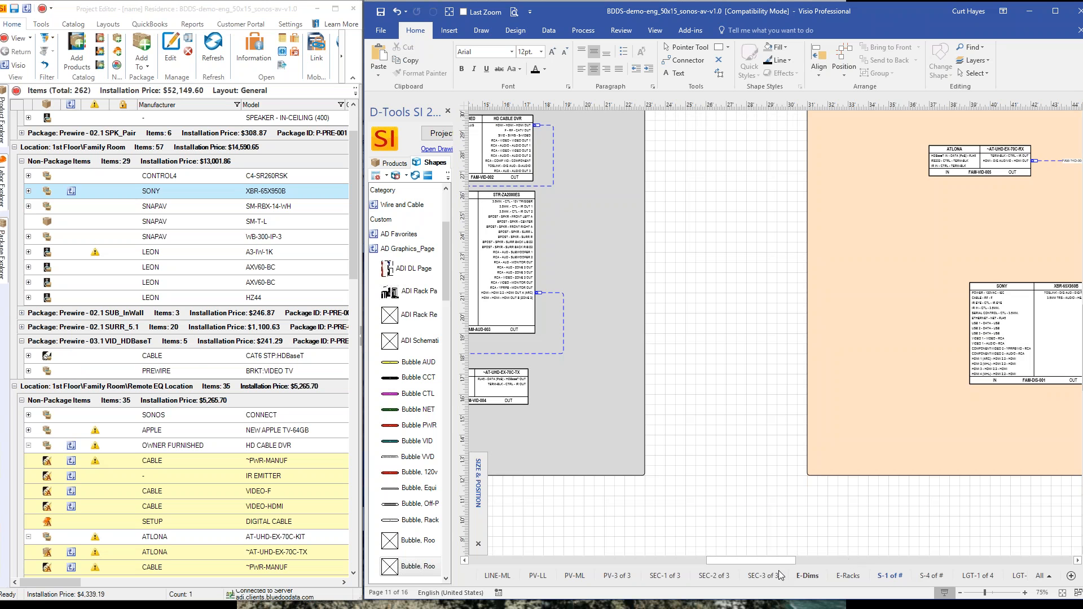
- Add the prewire CAT6 STP:HDBaseT cable and connect it from the Atlona TX's HDBaseT output to the Atlona RX's HDBaseT input
{"action": "left_click_drag", "start_coordinate": [224, 362], "coordinate": [737, 376]}
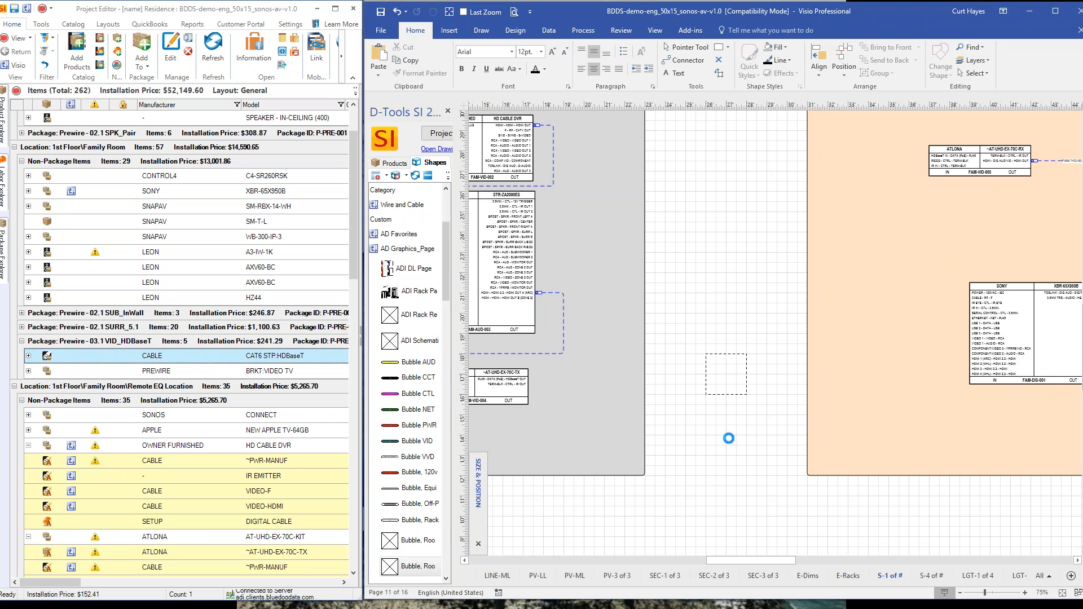
{"action": "left_click_drag", "start_coordinate": [685, 374], "coordinate": [529, 379]}
{"action": "left_click_drag", "start_coordinate": [766, 373], "coordinate": [929, 156]}
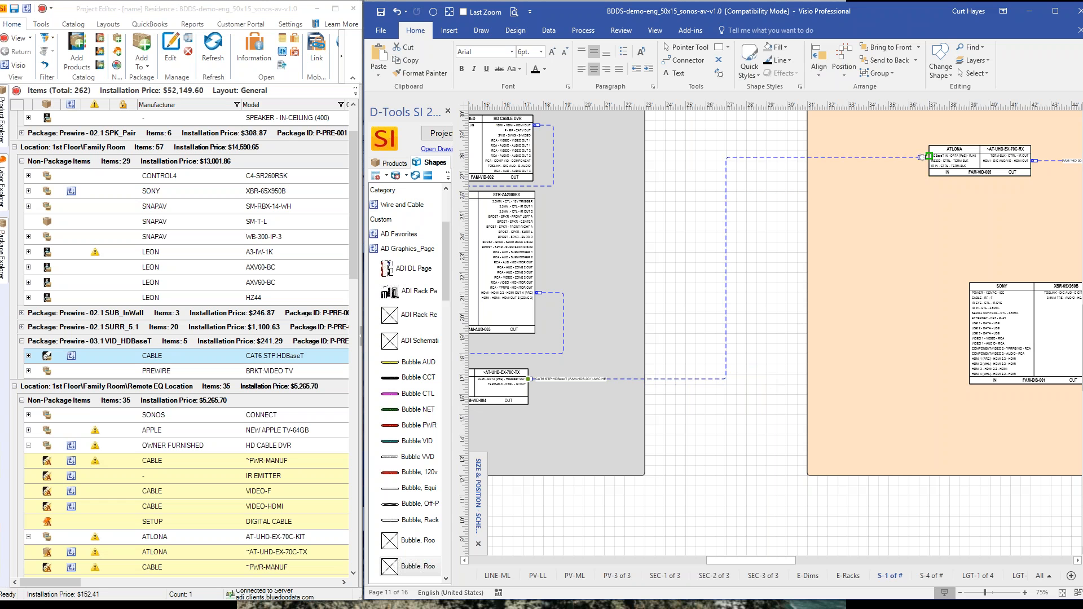
- Move the Atlona RX block down to just above the Sony XBR-65X950B block, with their left edges aligned
{"action": "scroll", "coordinate": [521, 418], "scroll_direction": "up", "scroll_amount": 2}
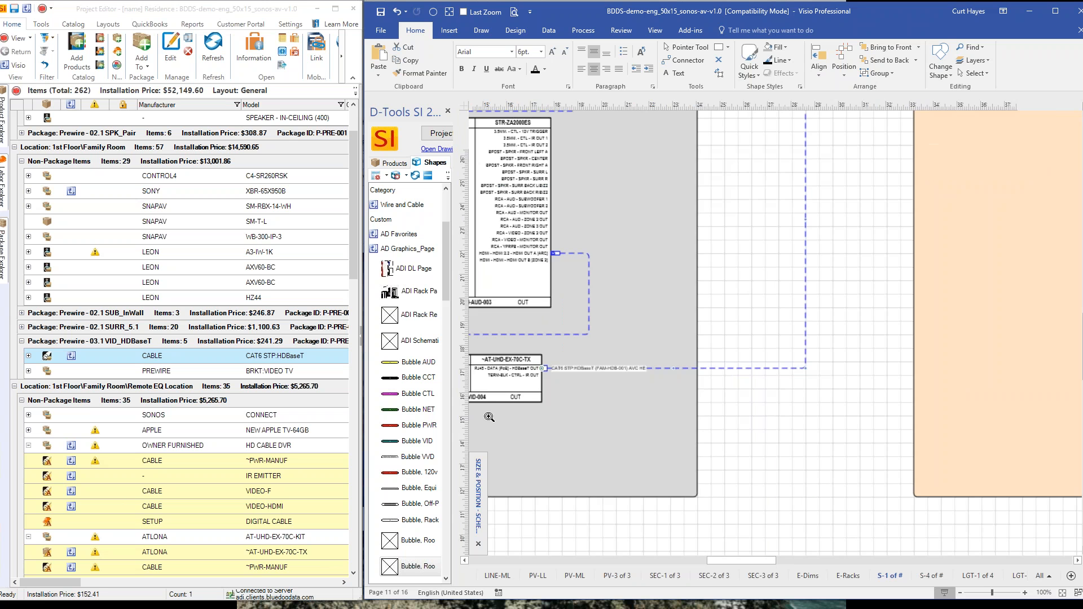
{"action": "left_click_drag", "start_coordinate": [716, 562], "coordinate": [703, 562]}
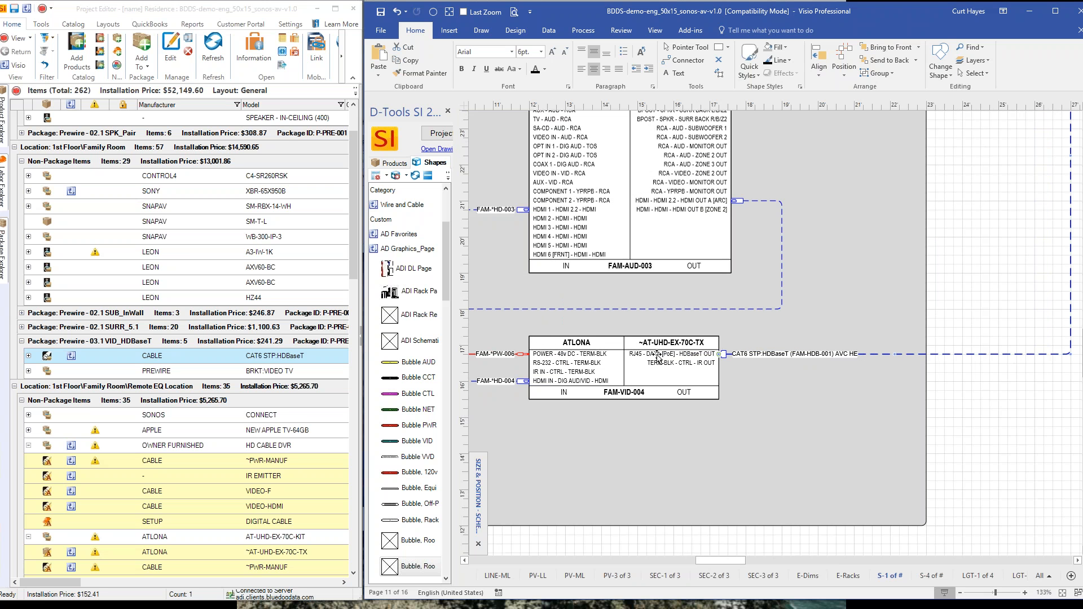
{"action": "left_click_drag", "start_coordinate": [711, 560], "coordinate": [753, 560]}
{"action": "left_click_drag", "start_coordinate": [1082, 353], "coordinate": [1082, 328]}
{"action": "middle_click", "coordinate": [830, 424]}
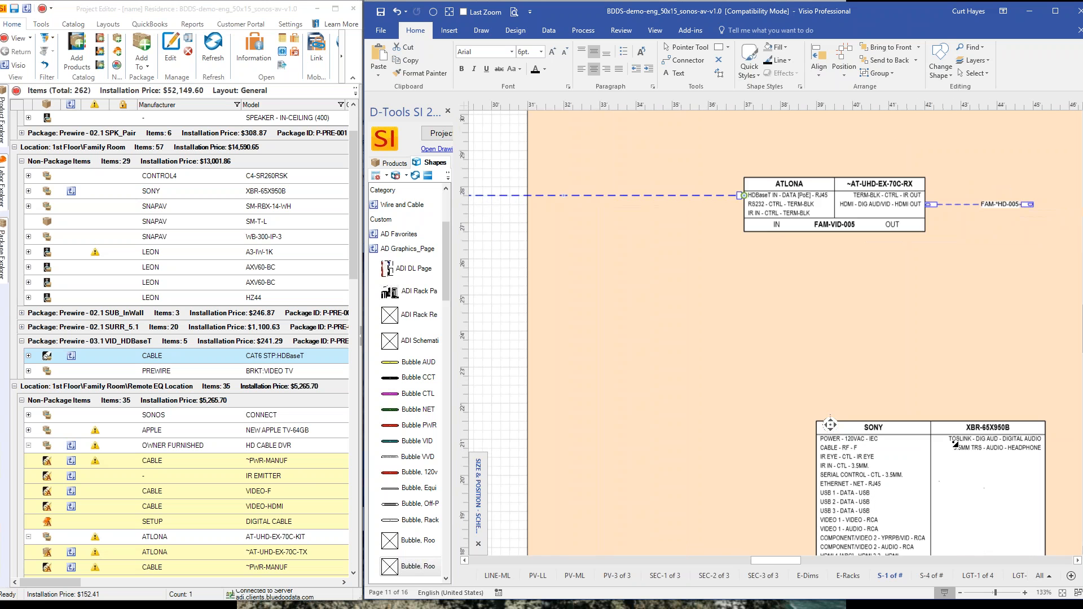
{"action": "left_click", "coordinate": [695, 208]}
{"action": "left_click_drag", "start_coordinate": [695, 208], "coordinate": [755, 334]}
- Connect the Atlona RX's HDMI output cable to the Sony TV's HDMI 1 [ARC] input and route it around and between the two blocks
{"action": "left_click", "coordinate": [902, 192]}
{"action": "left_click_drag", "start_coordinate": [920, 192], "coordinate": [700, 544]}
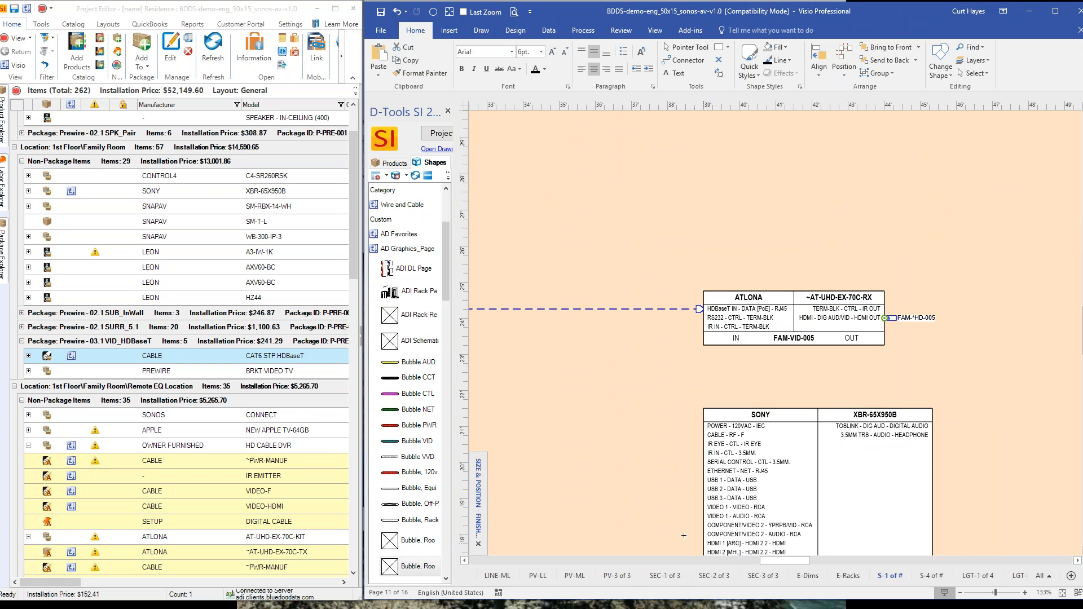
{"action": "left_click_drag", "start_coordinate": [694, 486], "coordinate": [624, 483]}
{"action": "left_click_drag", "start_coordinate": [898, 356], "coordinate": [938, 355]}
{"action": "left_click_drag", "start_coordinate": [781, 395], "coordinate": [782, 373]}
{"action": "scroll", "coordinate": [562, 395], "scroll_direction": "down", "scroll_amount": 4, "text": "ctrl"}
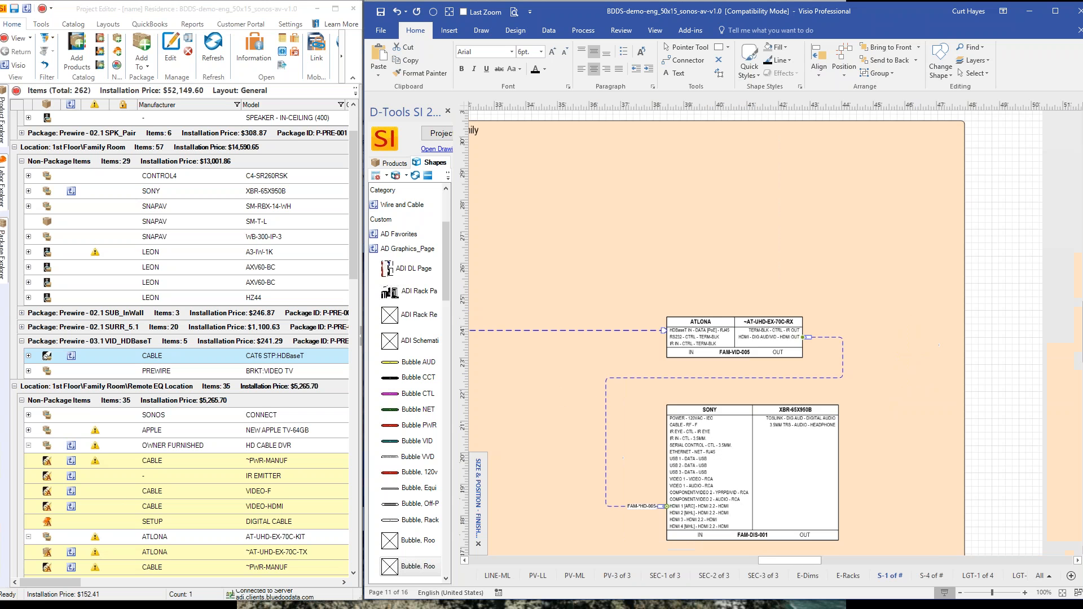
{"action": "left_click_drag", "start_coordinate": [809, 560], "coordinate": [756, 562]}
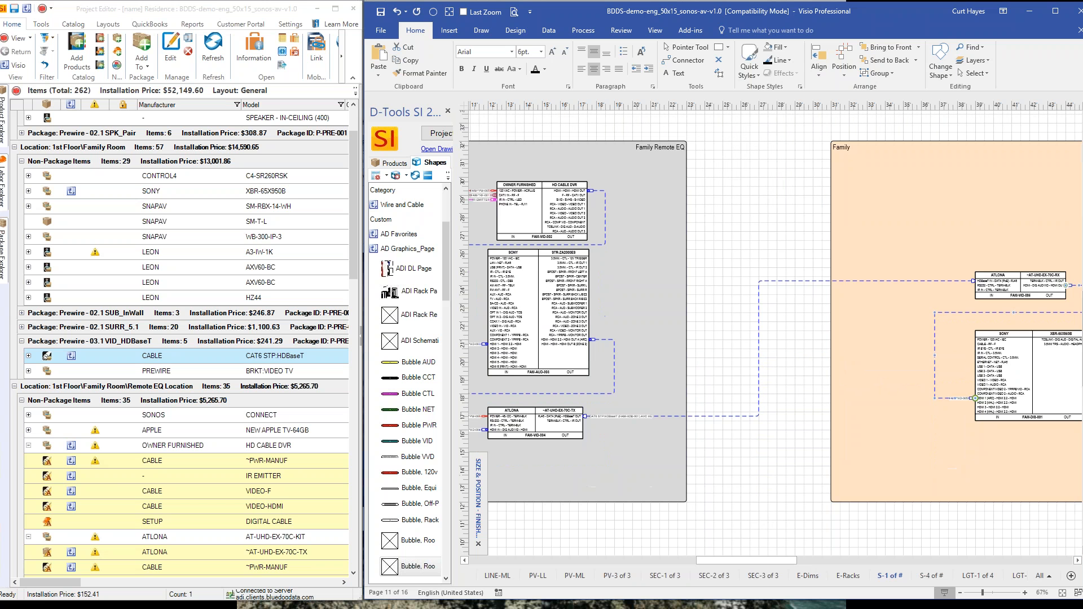
{"action": "scroll", "coordinate": [758, 517], "scroll_direction": "down", "scroll_amount": 1, "text": "ctrl"}
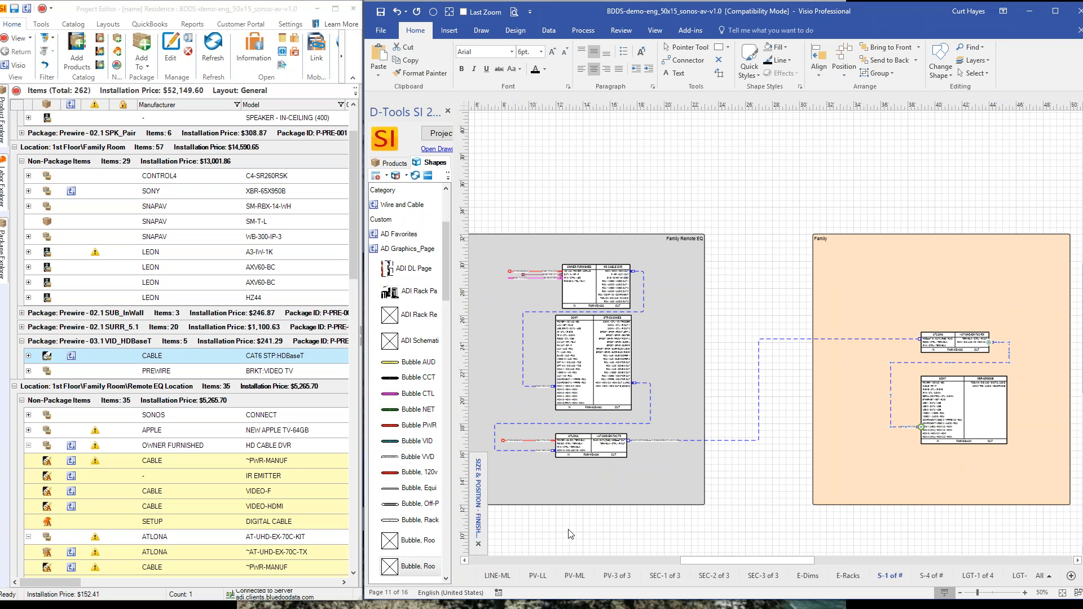